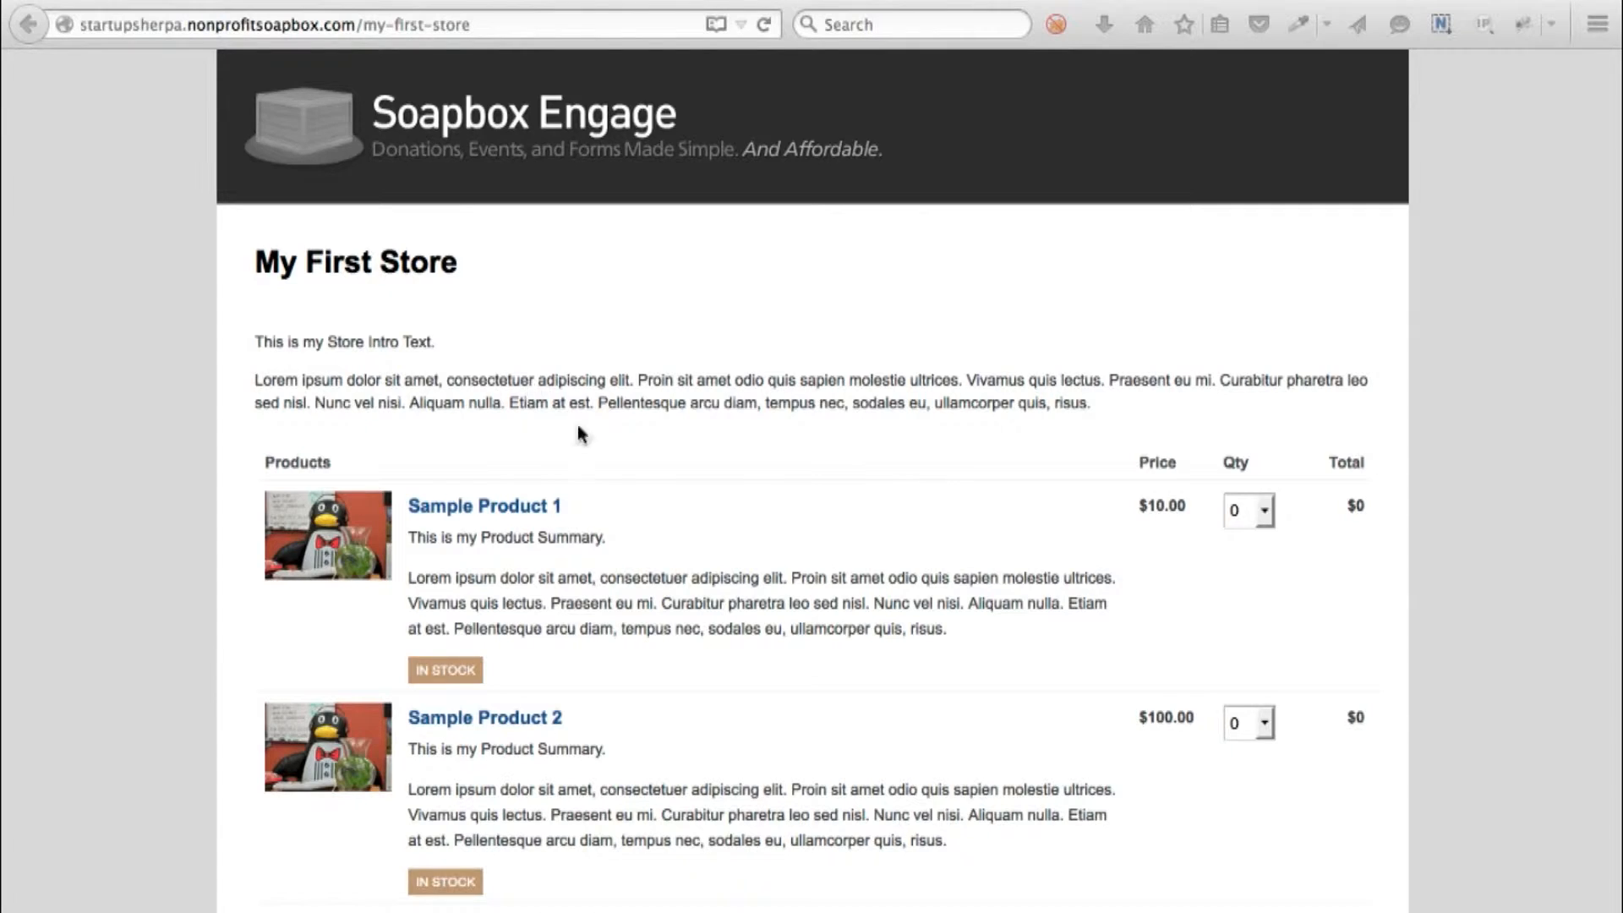
Step: Review the My First Store product listing, then the administrator dashboard's page lists through Shop Stores and Salesforce Submit Pages
{"action": "scroll", "coordinate": [600, 443], "scroll_direction": "down", "scroll_amount": 3}
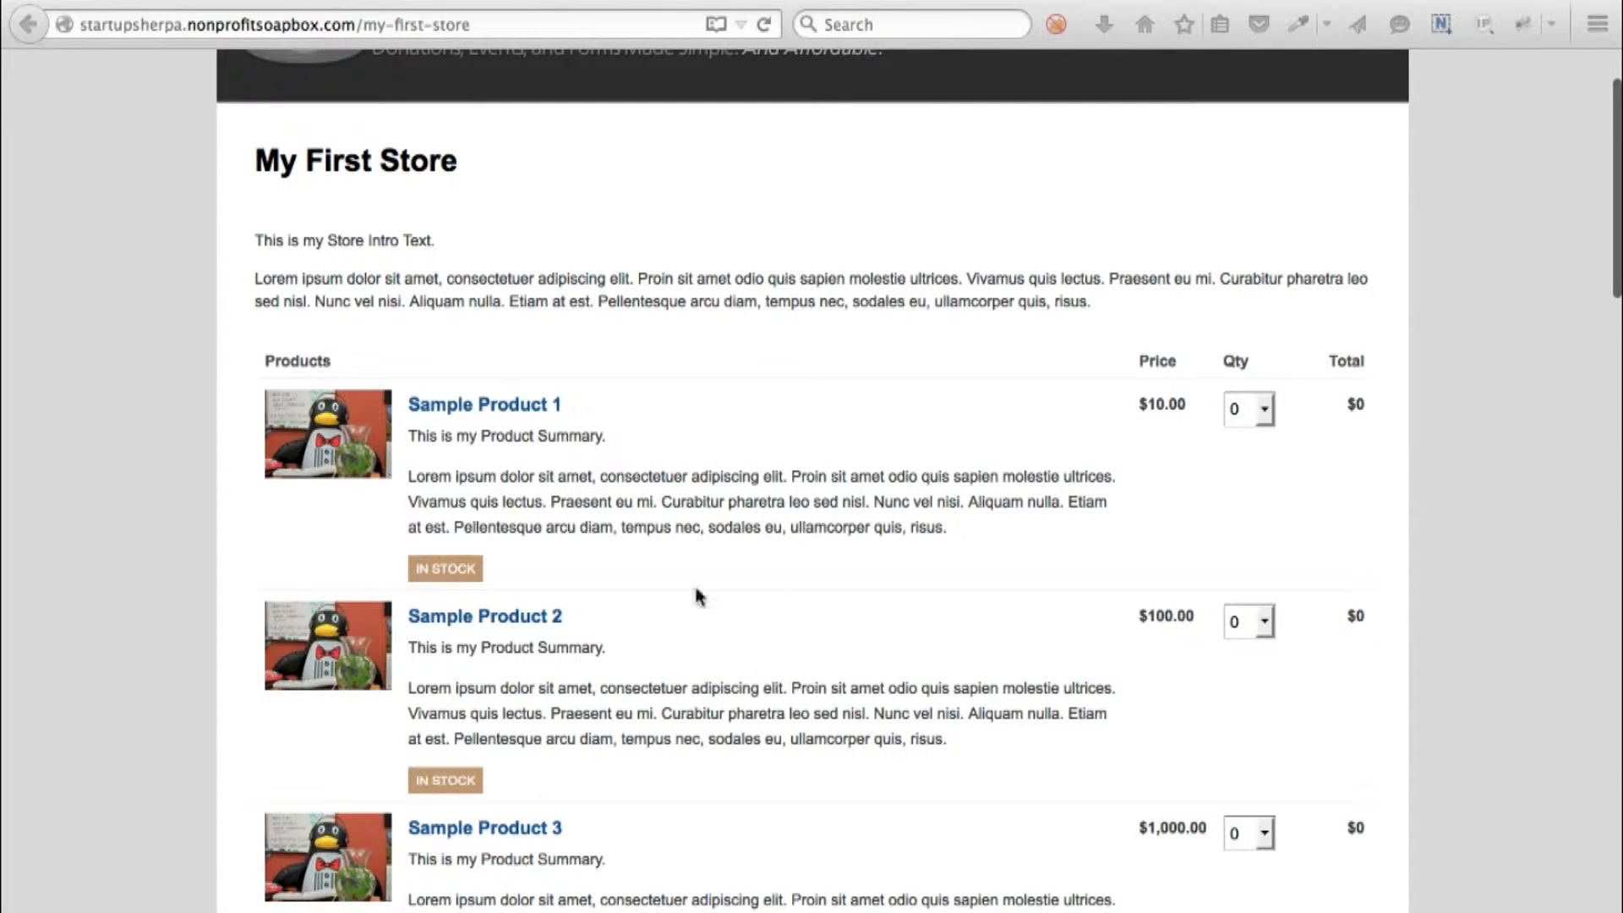
{"action": "scroll", "coordinate": [651, 558], "scroll_direction": "down", "scroll_amount": 3}
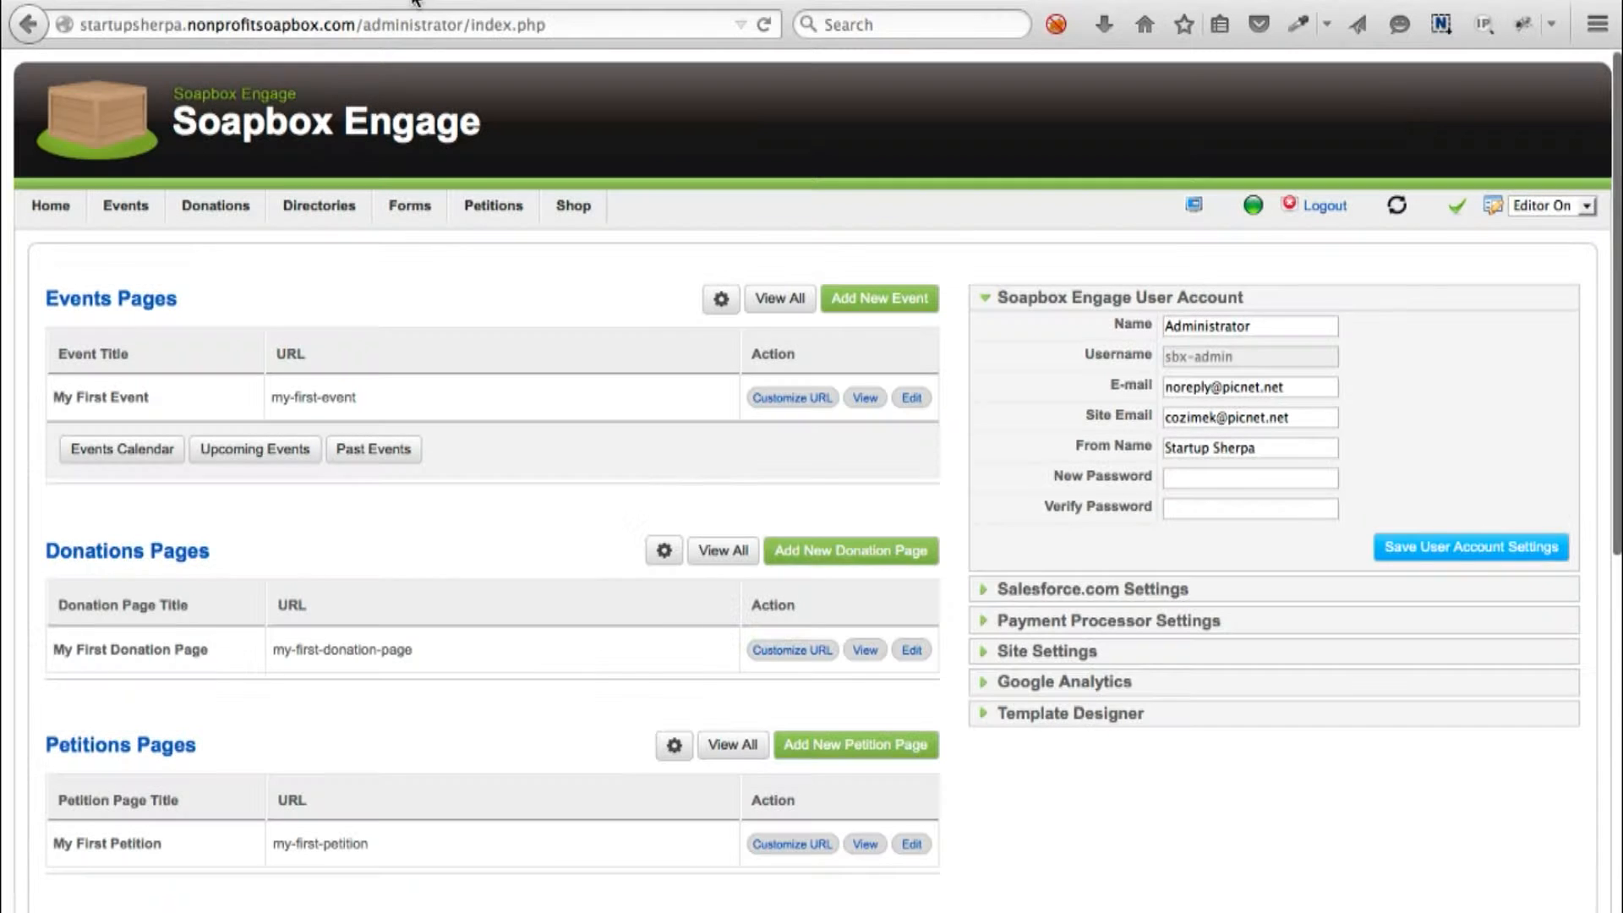
{"action": "left_click", "coordinate": [415, 2]}
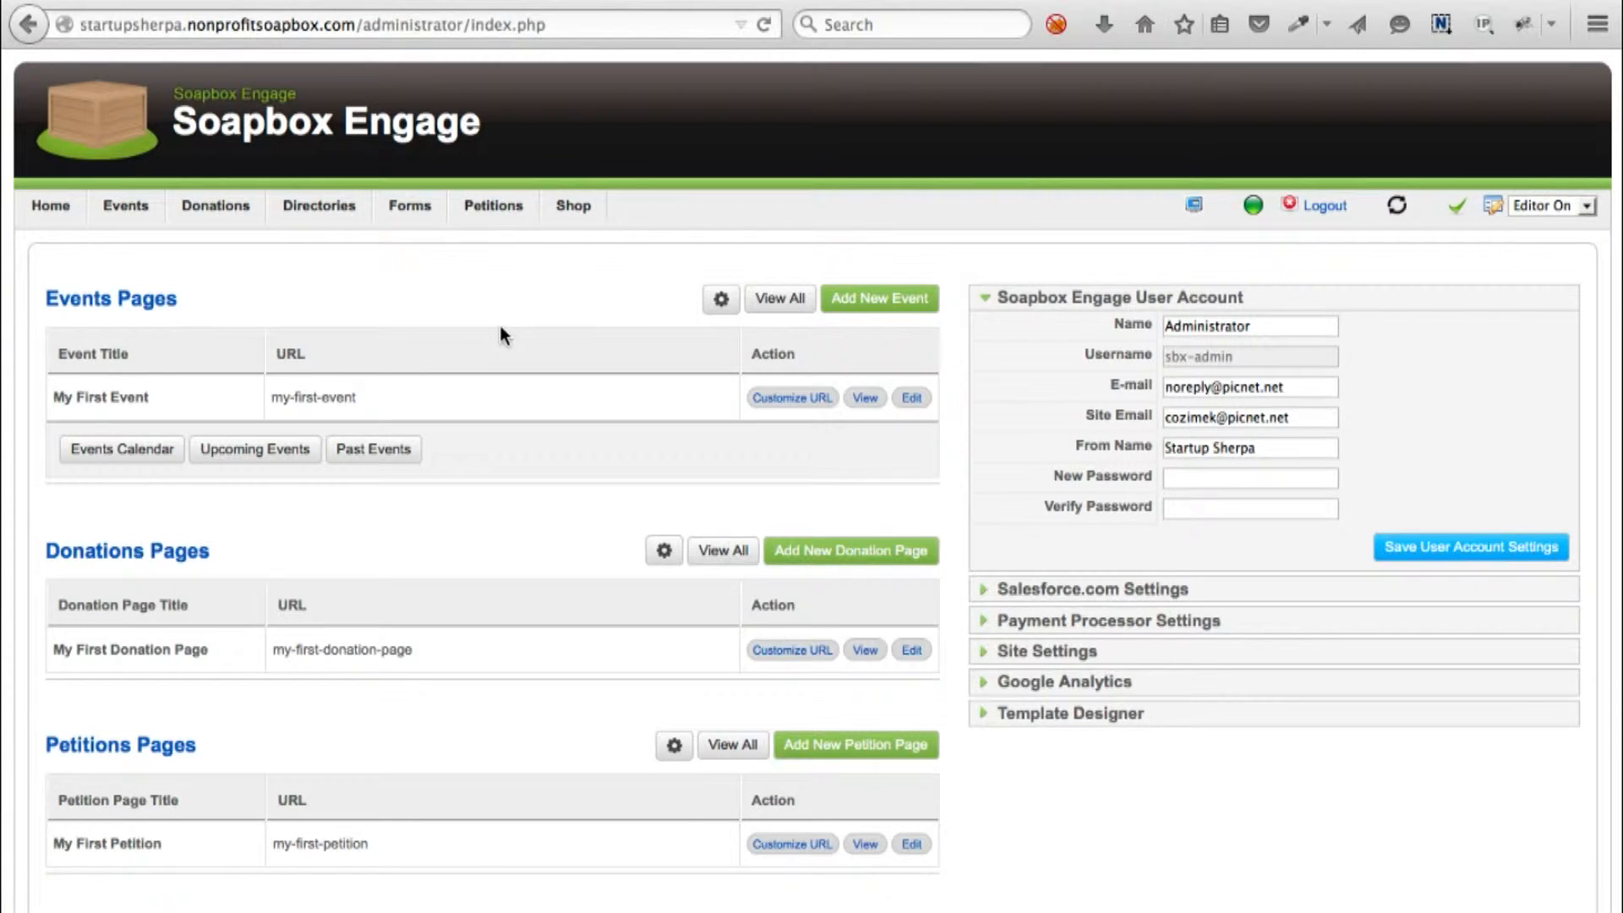
{"action": "scroll", "coordinate": [501, 326], "scroll_direction": "down", "scroll_amount": 1}
{"action": "scroll", "coordinate": [501, 326], "scroll_direction": "down", "scroll_amount": 1}
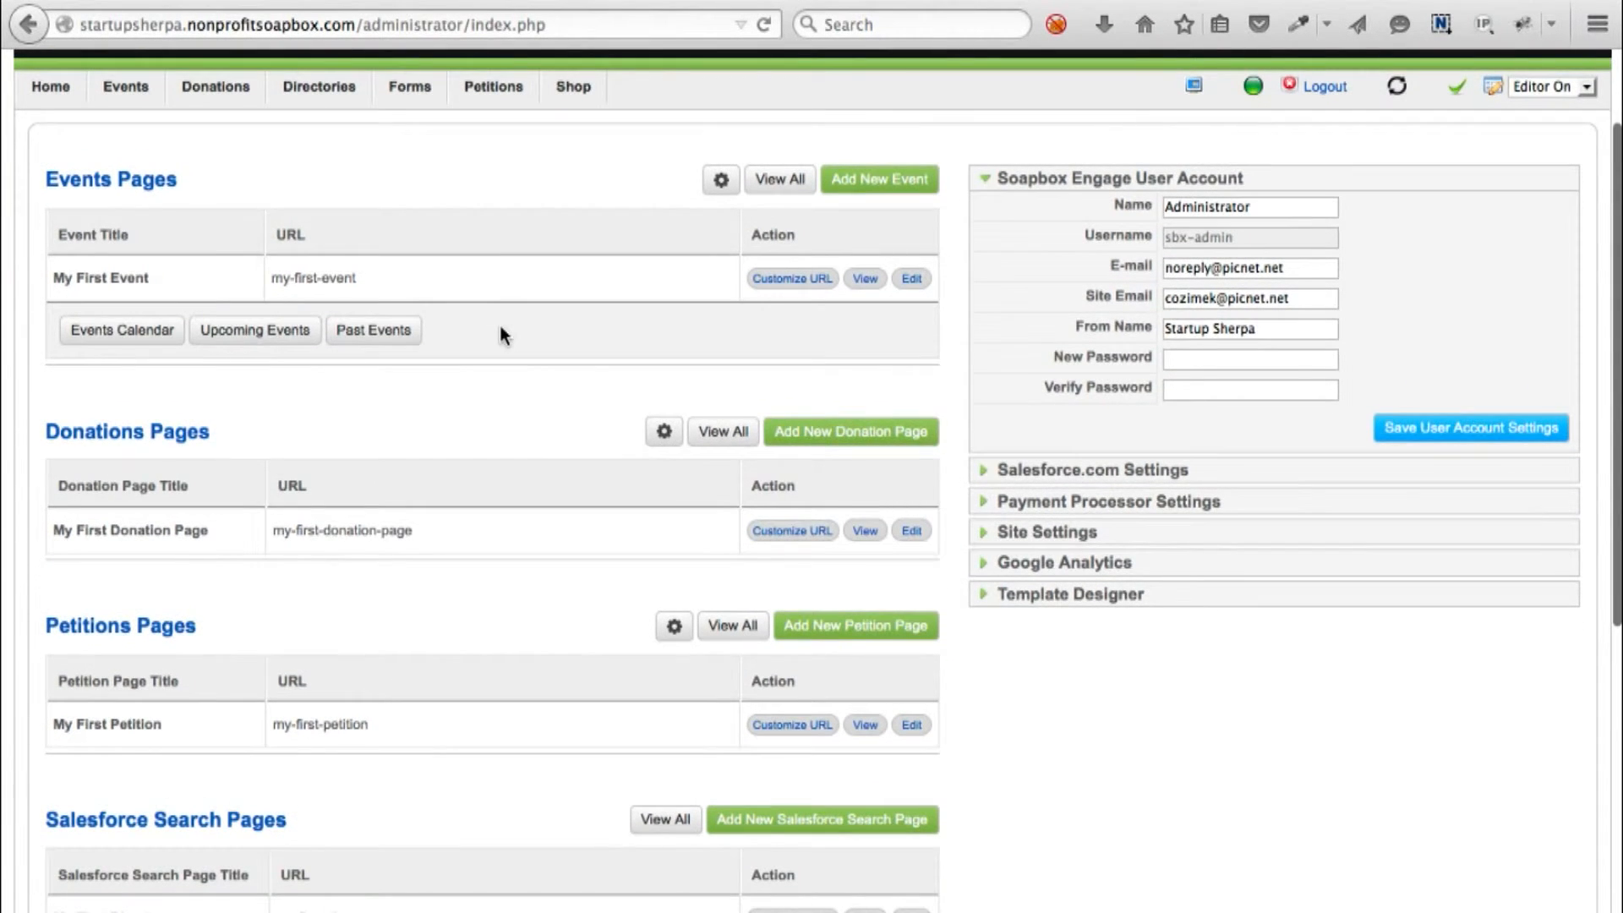
{"action": "scroll", "coordinate": [500, 327], "scroll_direction": "down", "scroll_amount": 2}
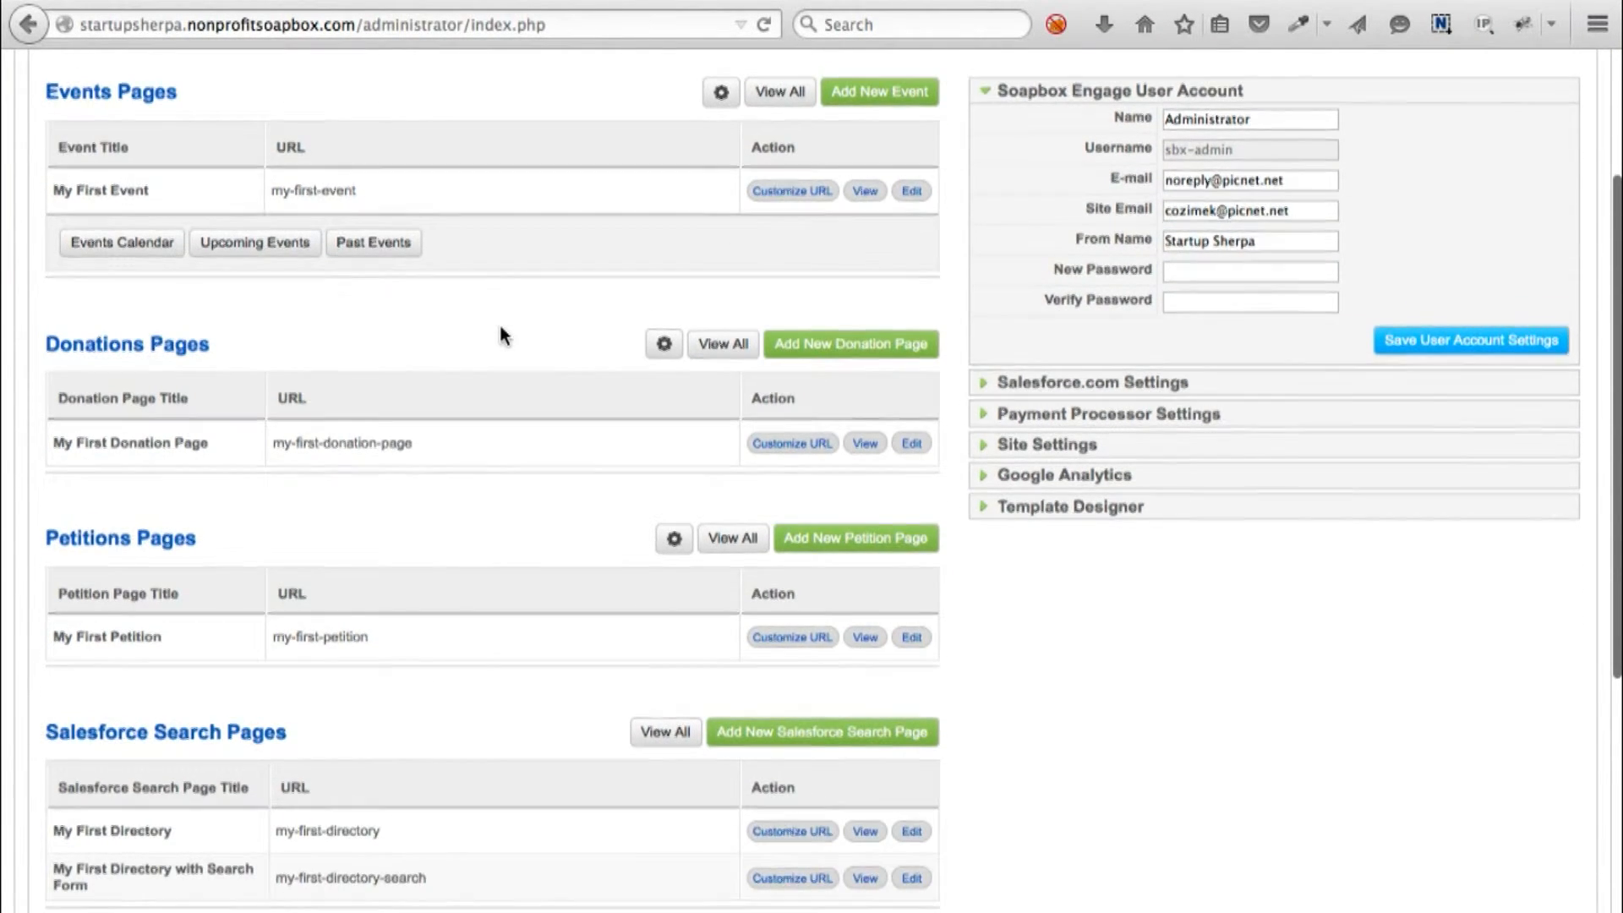
{"action": "scroll", "coordinate": [500, 335], "scroll_direction": "down", "scroll_amount": 3}
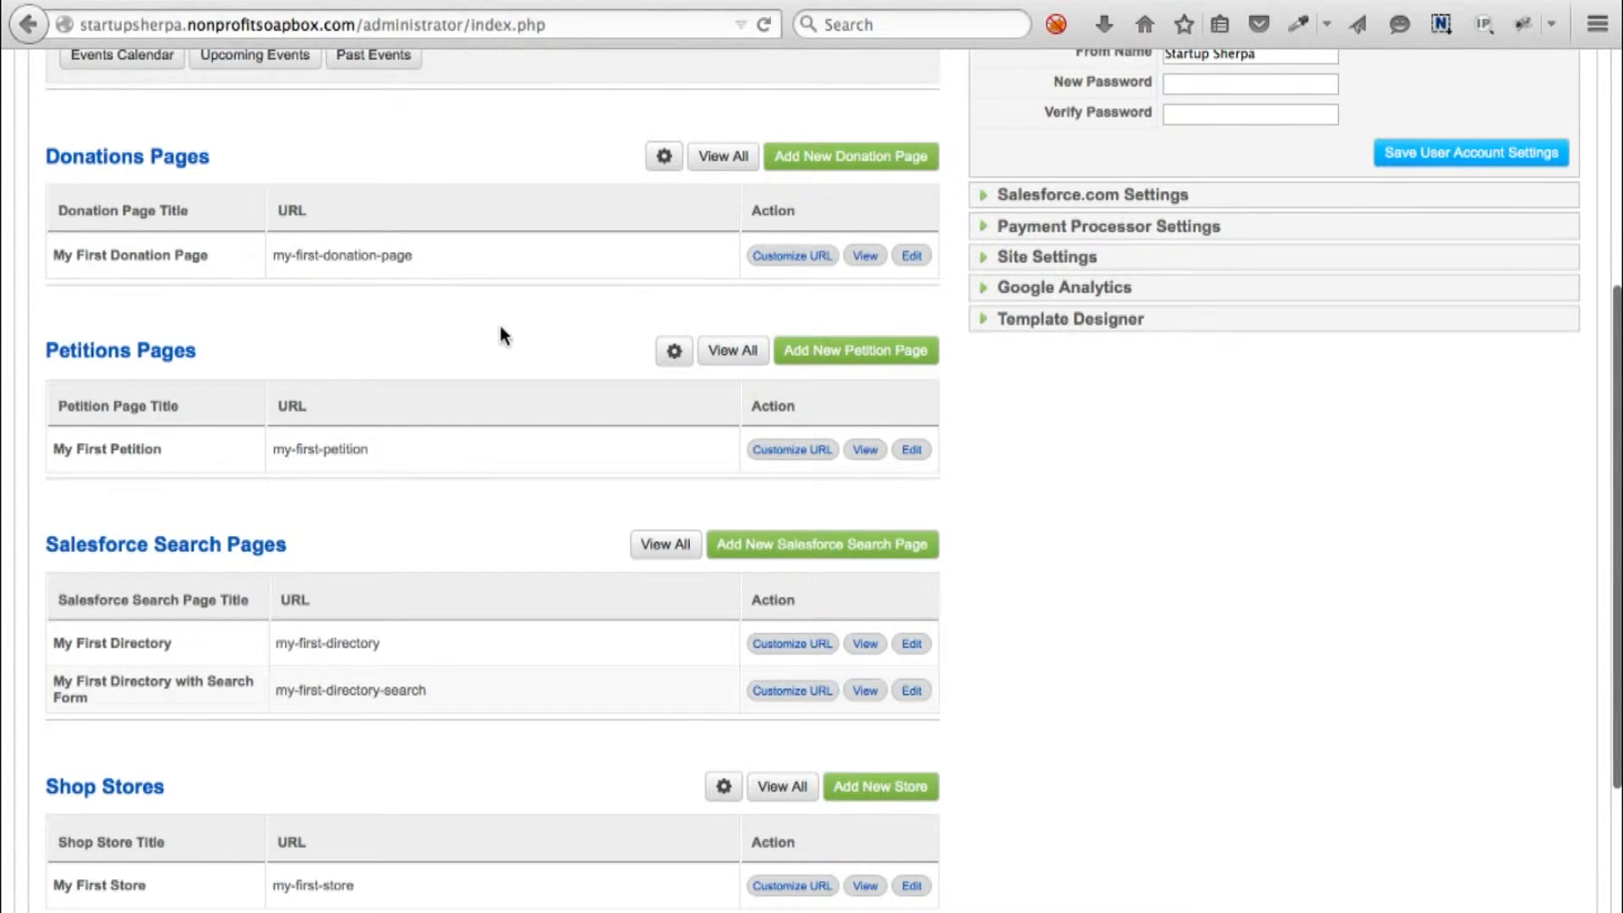
{"action": "scroll", "coordinate": [500, 335], "scroll_direction": "down", "scroll_amount": 5}
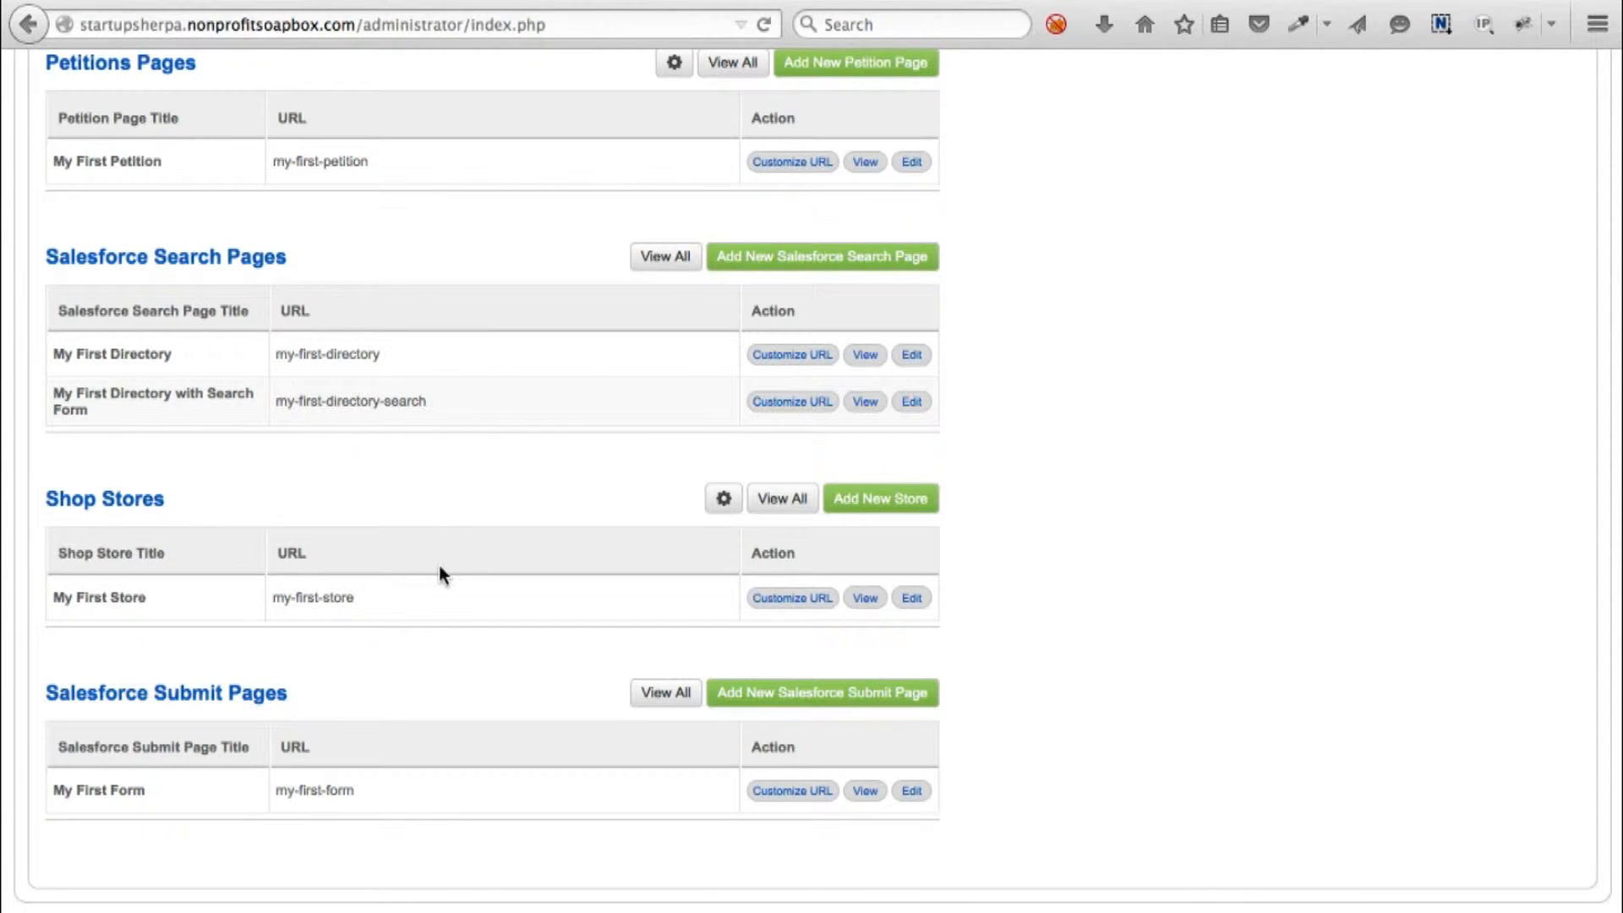
Step: Inspect the page link and page title settings of My First Store, leaving them without saving
{"action": "left_click", "coordinate": [773, 600]}
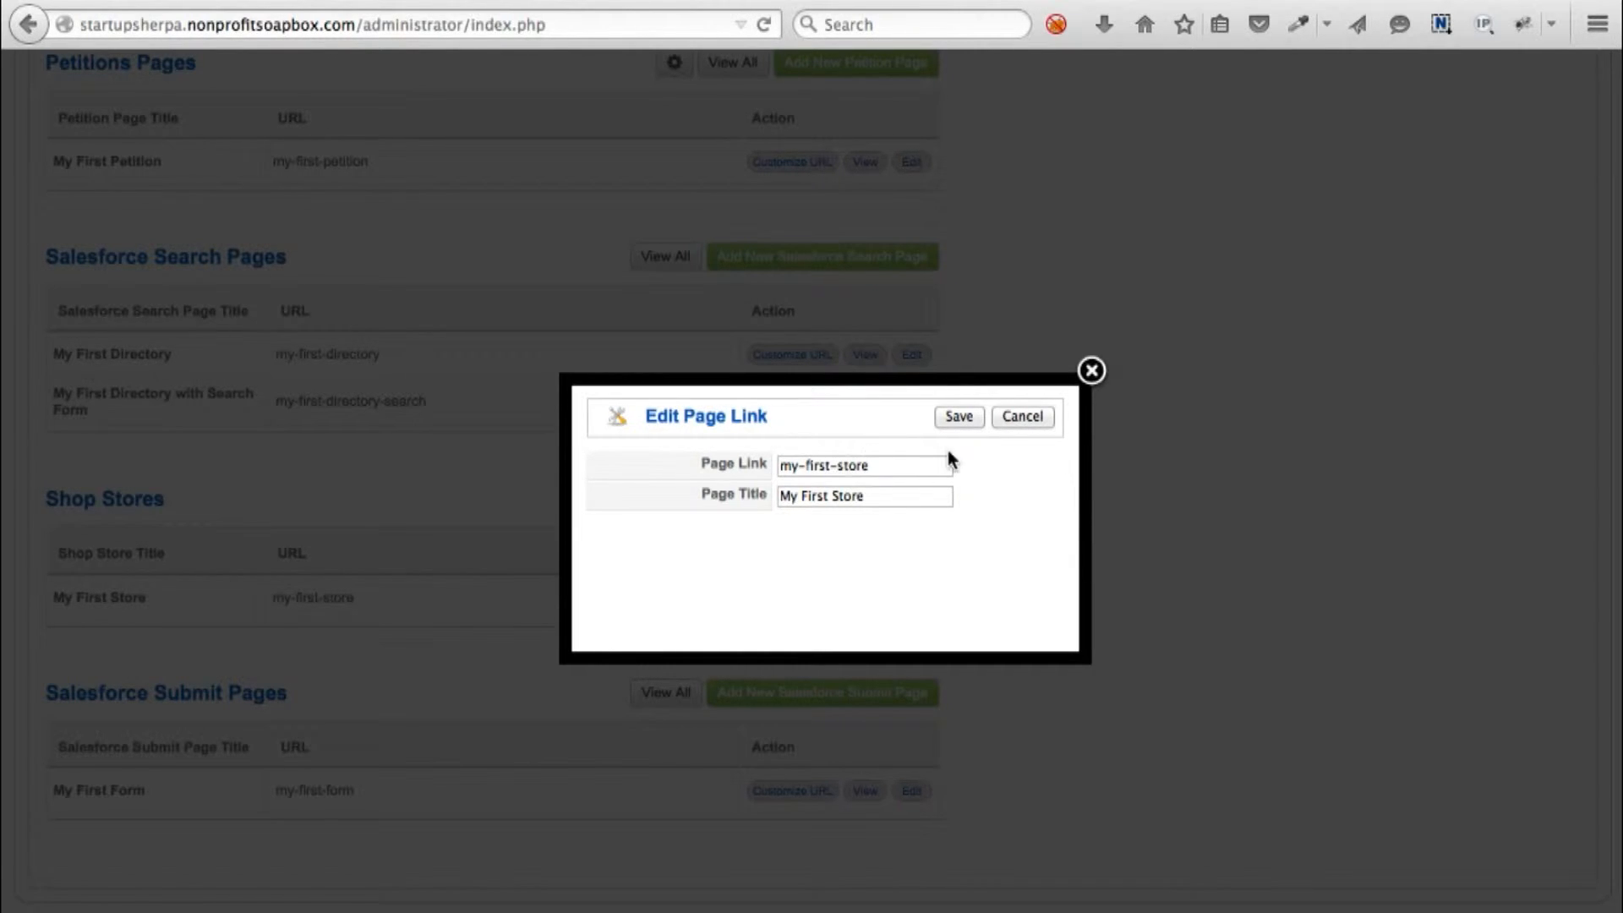
{"action": "left_click", "coordinate": [1026, 417]}
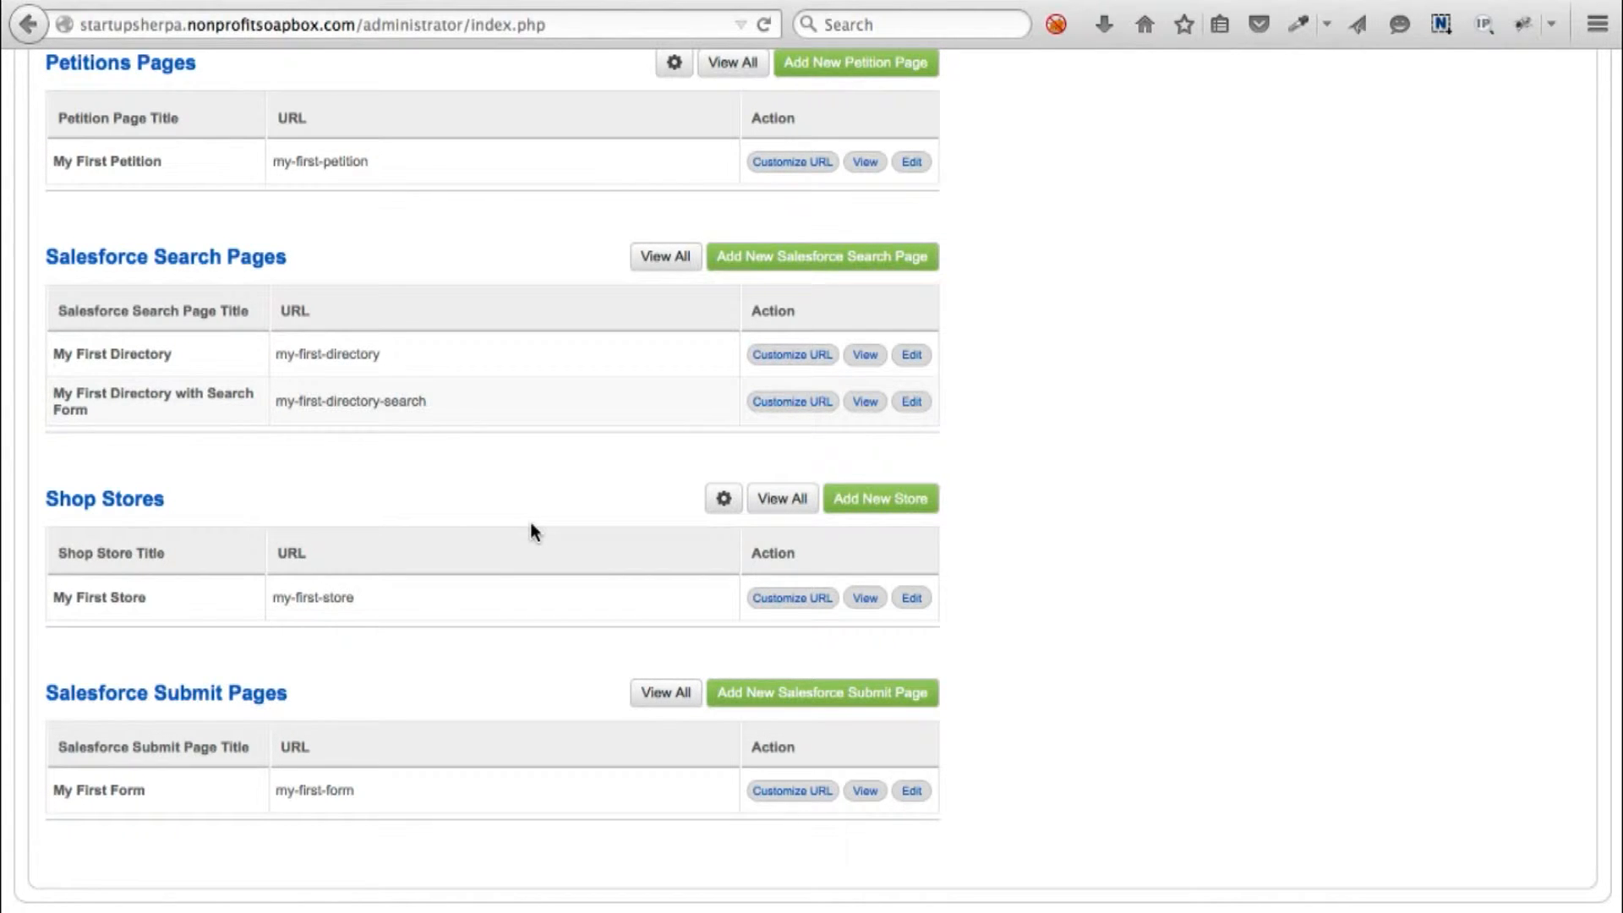
{"action": "scroll", "coordinate": [533, 531], "scroll_direction": "down", "scroll_amount": 1}
{"action": "scroll", "coordinate": [531, 525], "scroll_direction": "up", "scroll_amount": 10}
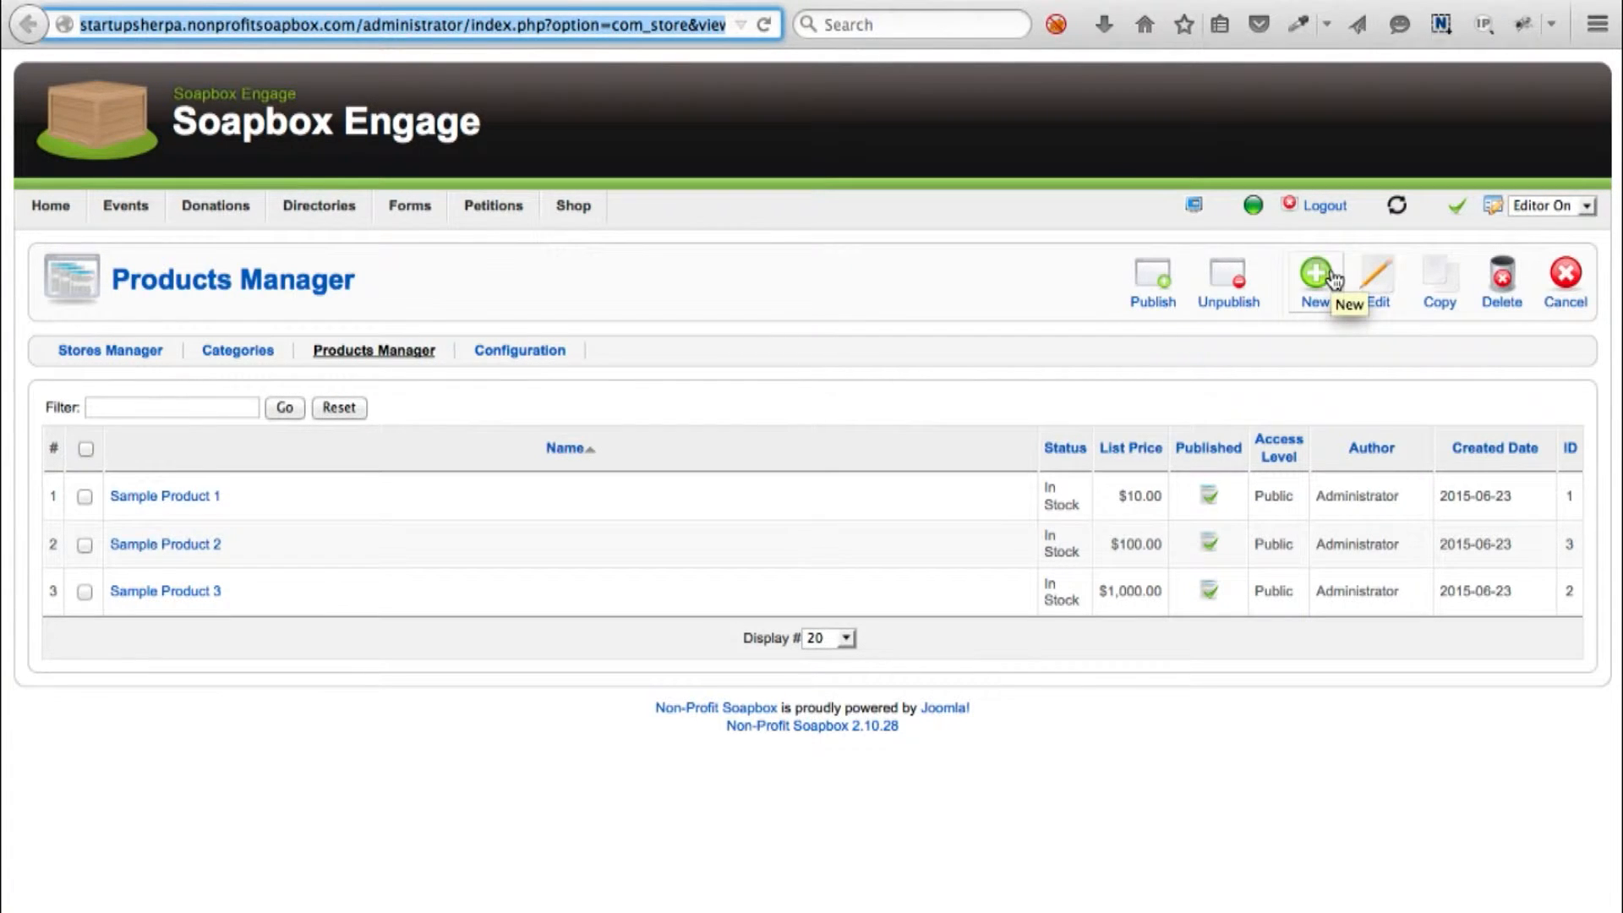
Step: Open Sample Product 1 from the Products Manager and examine its basic product information fields
{"action": "left_click", "coordinate": [206, 501]}
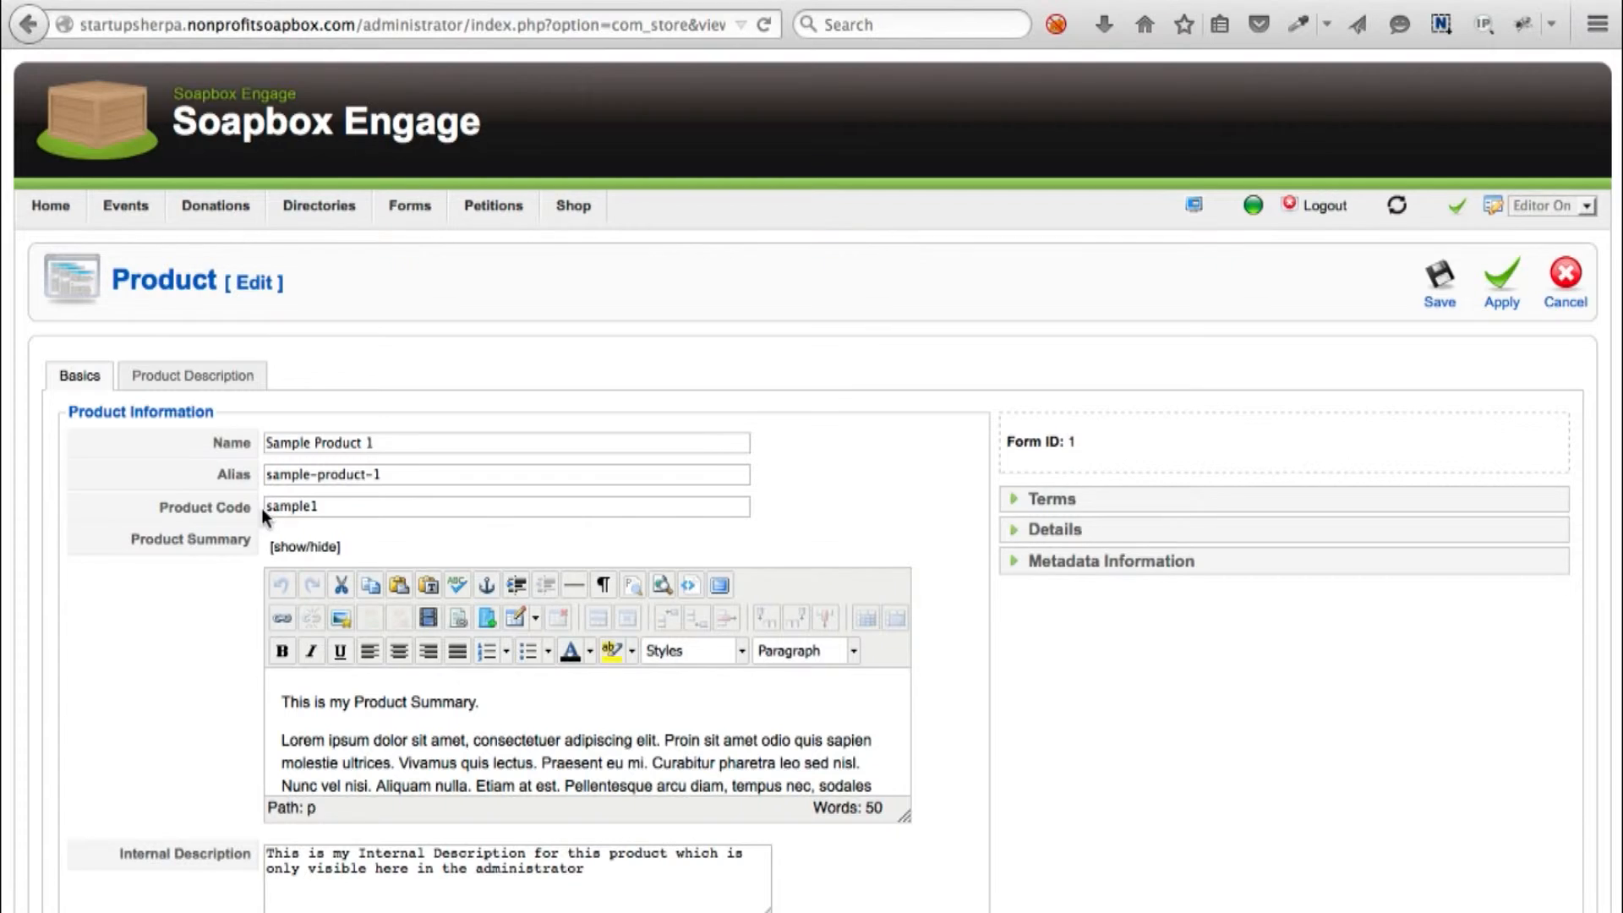
{"action": "scroll", "coordinate": [141, 622], "scroll_direction": "down", "scroll_amount": 3}
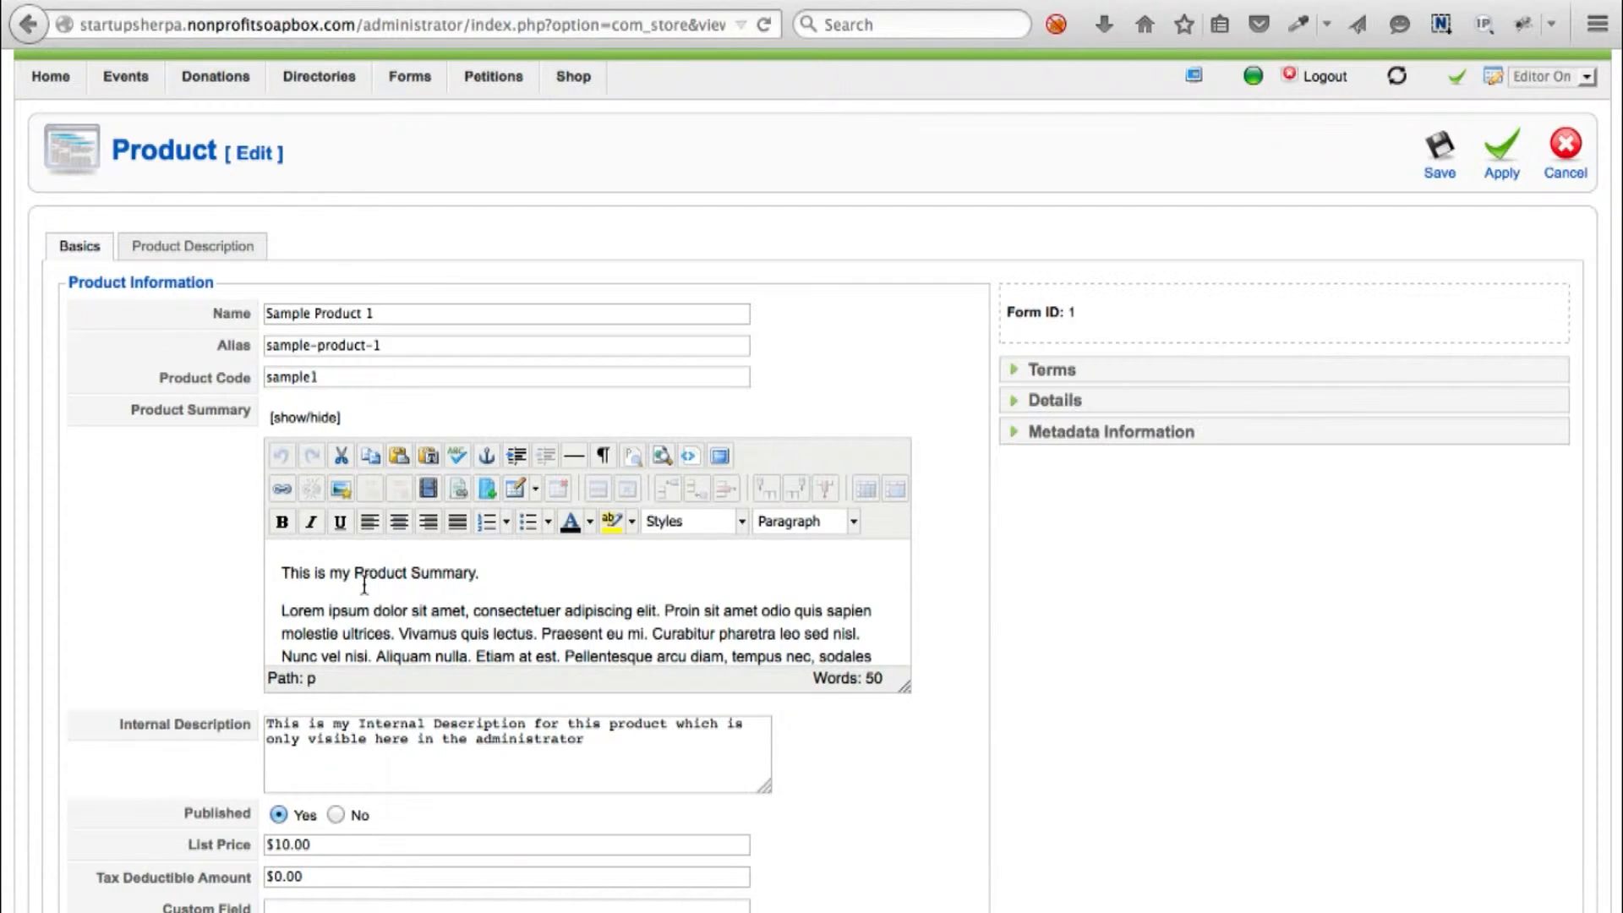
{"action": "scroll", "coordinate": [240, 568], "scroll_direction": "down", "scroll_amount": 3}
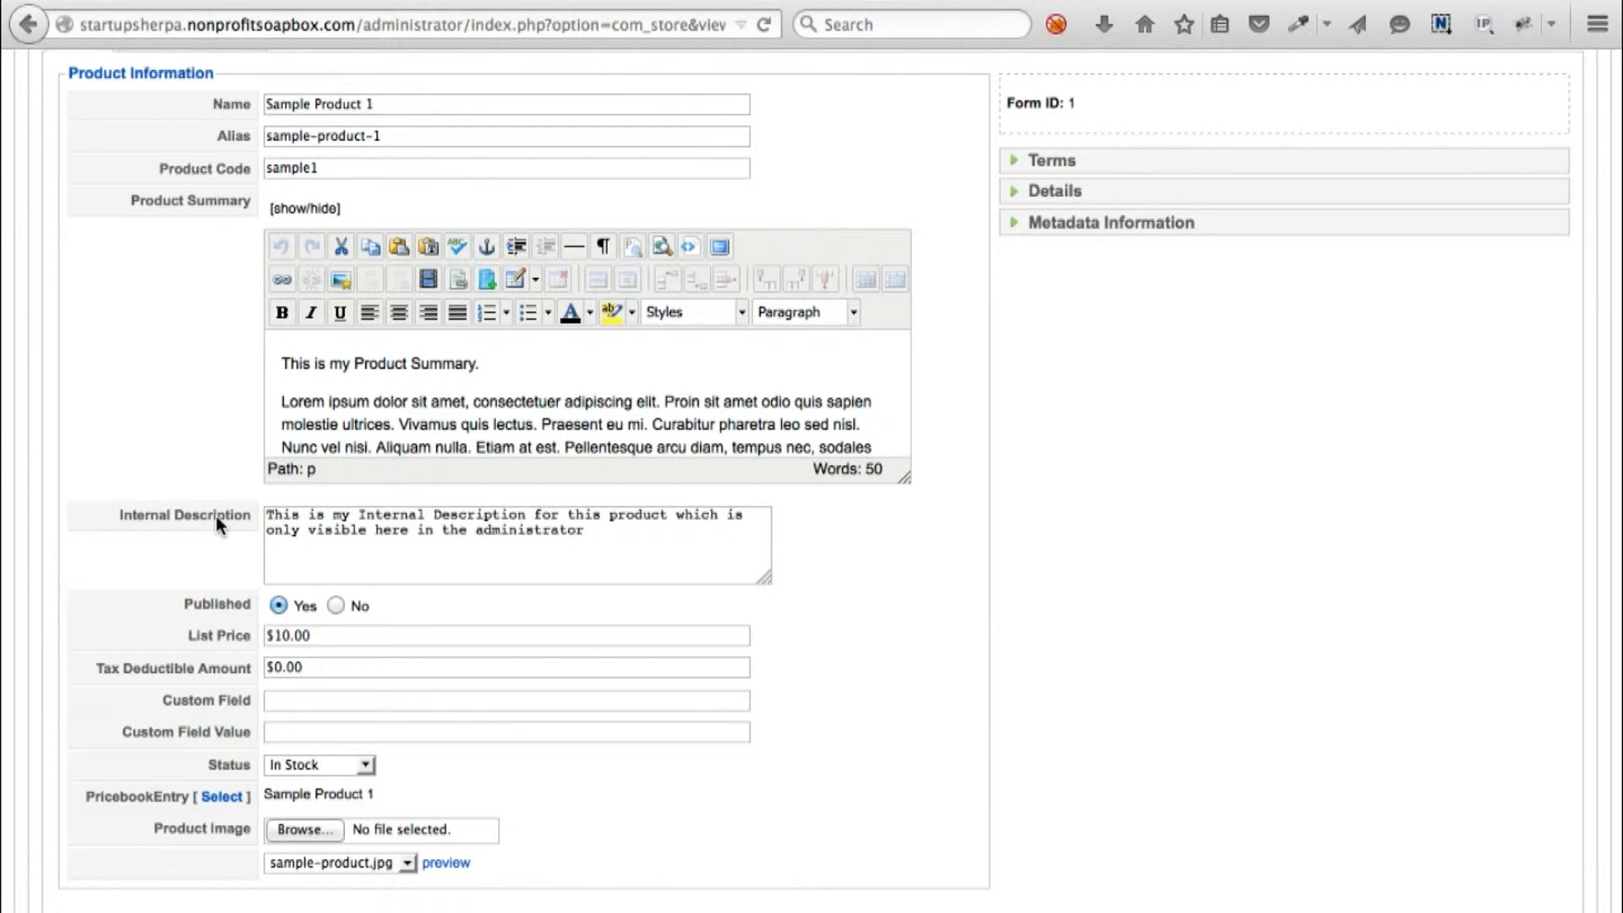
{"action": "scroll", "coordinate": [126, 555], "scroll_direction": "down", "scroll_amount": 1}
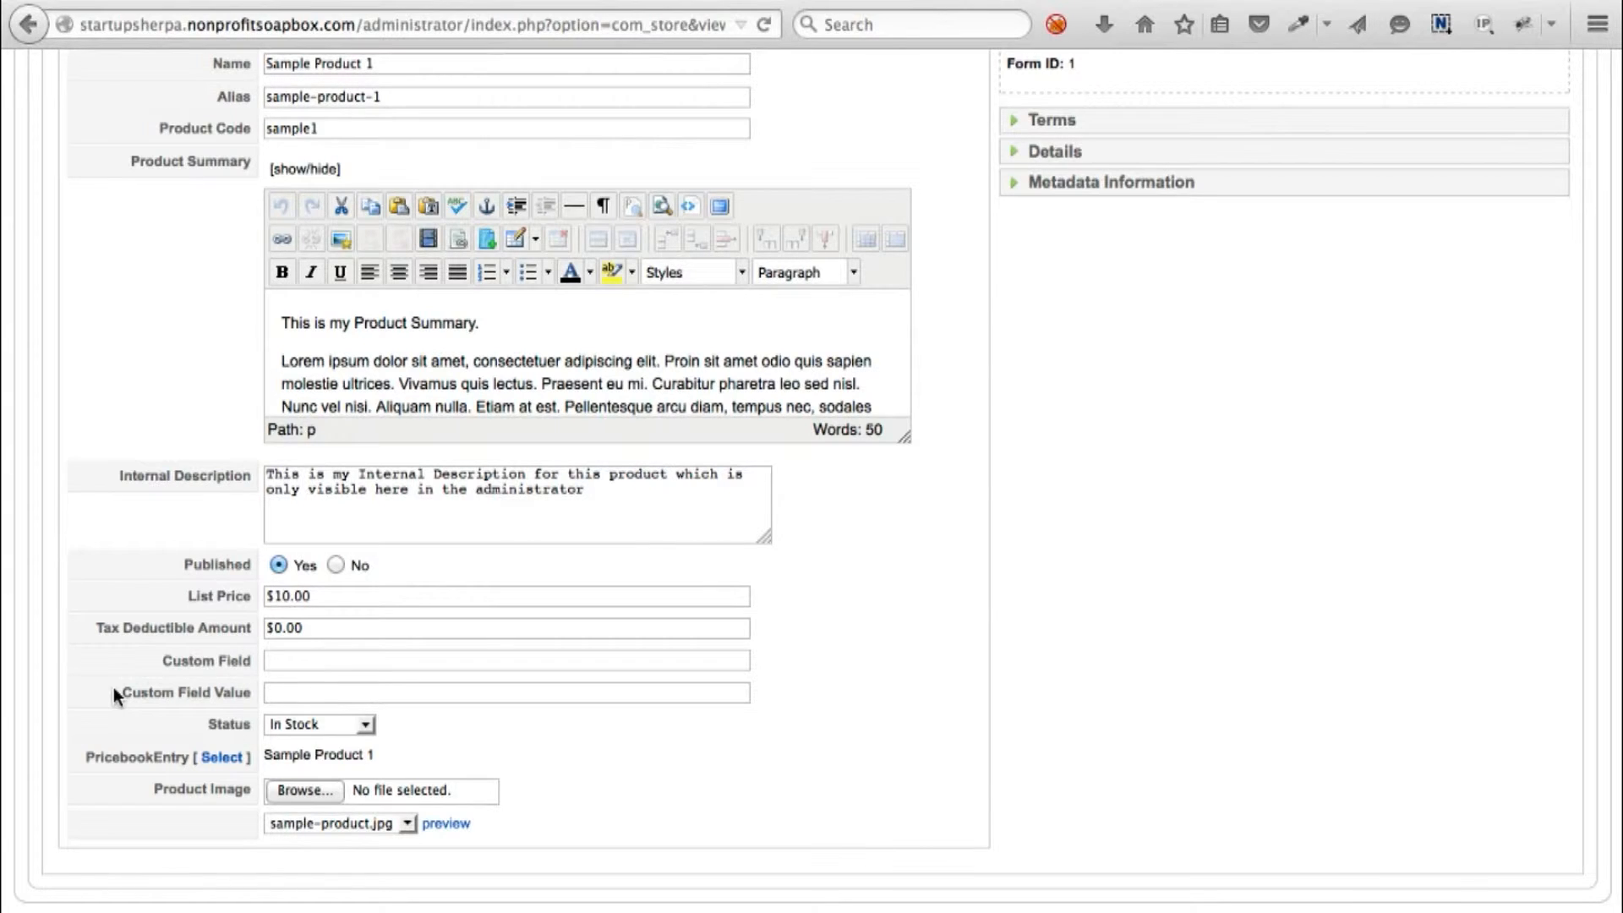
Step: Check the available status options and the Salesforce PricebookEntry list for Sample Product 1 without choosing a different entry
{"action": "left_click", "coordinate": [311, 725]}
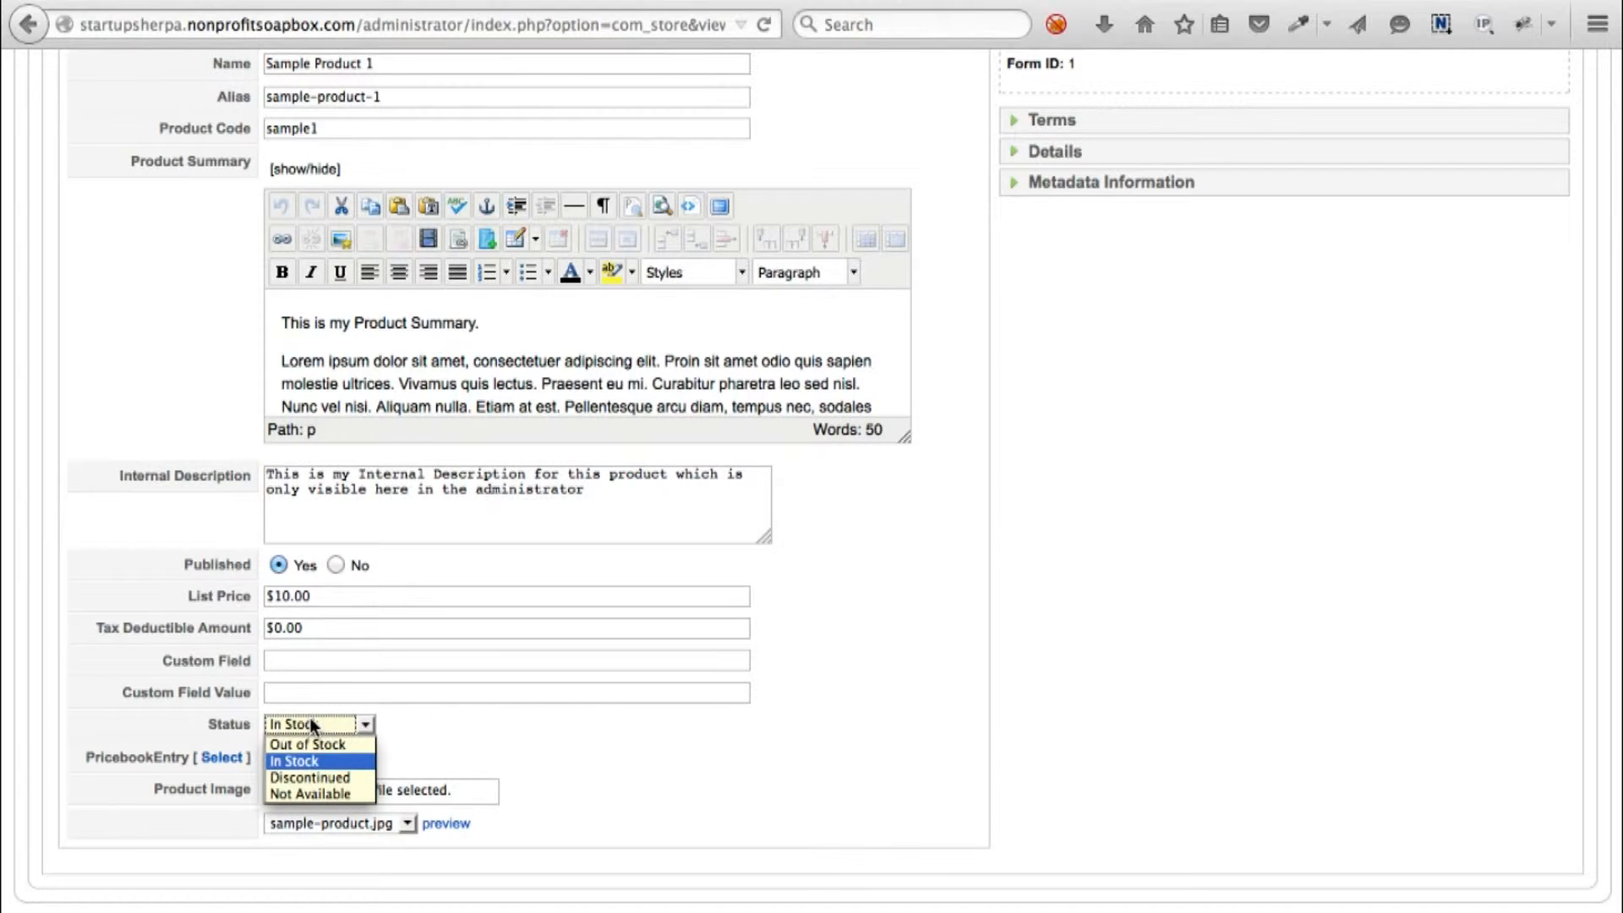
{"action": "left_click", "coordinate": [445, 712]}
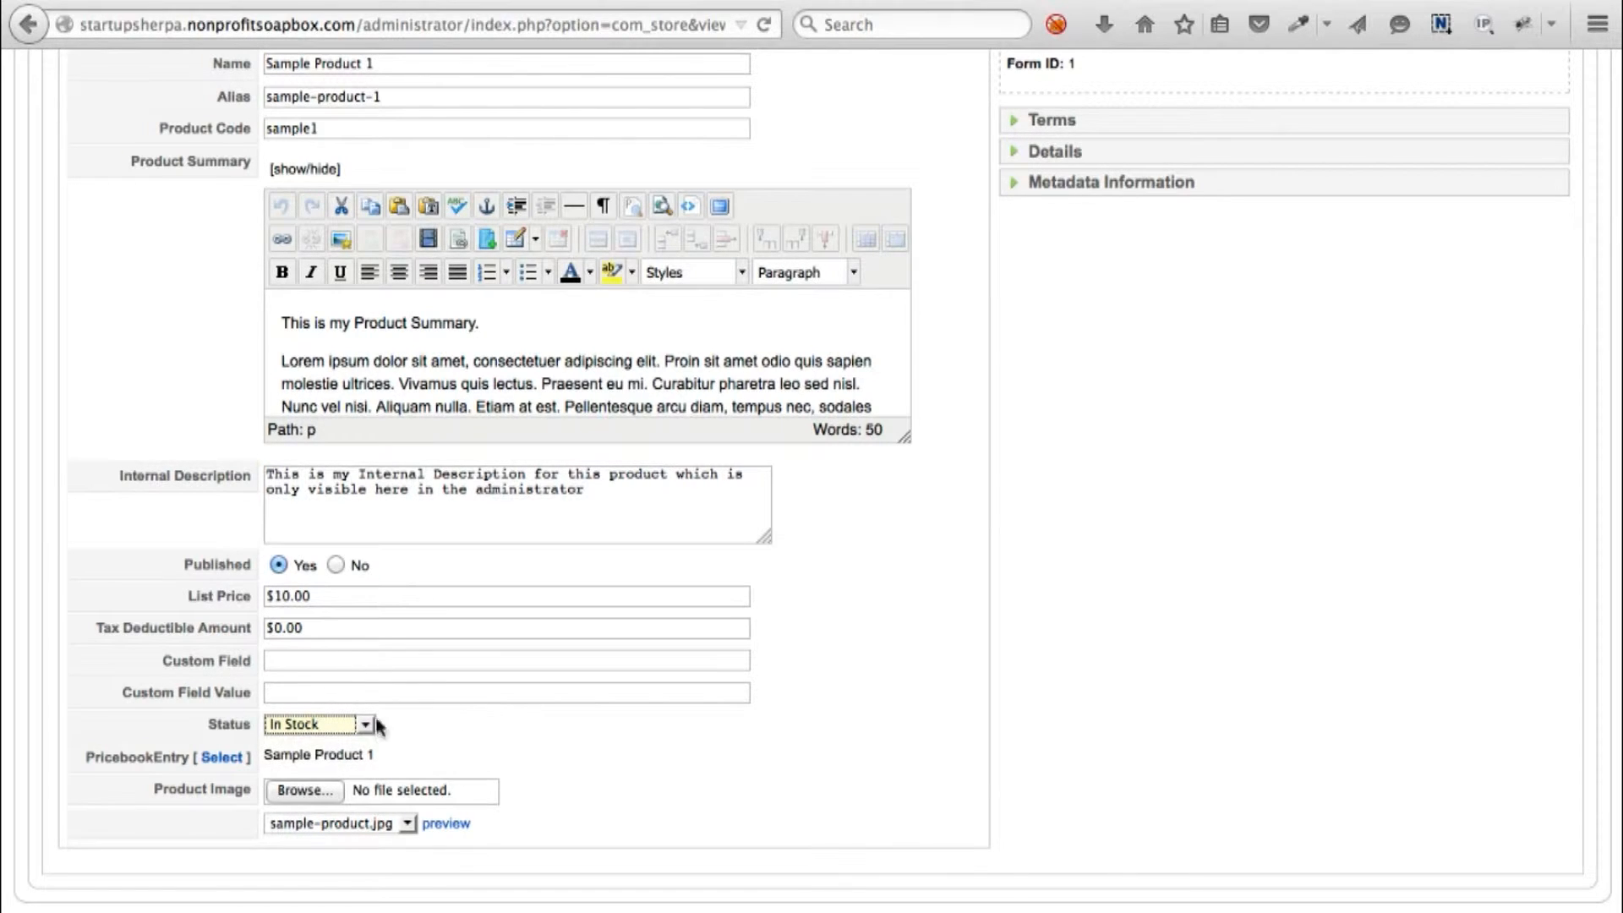
{"action": "left_click", "coordinate": [225, 759]}
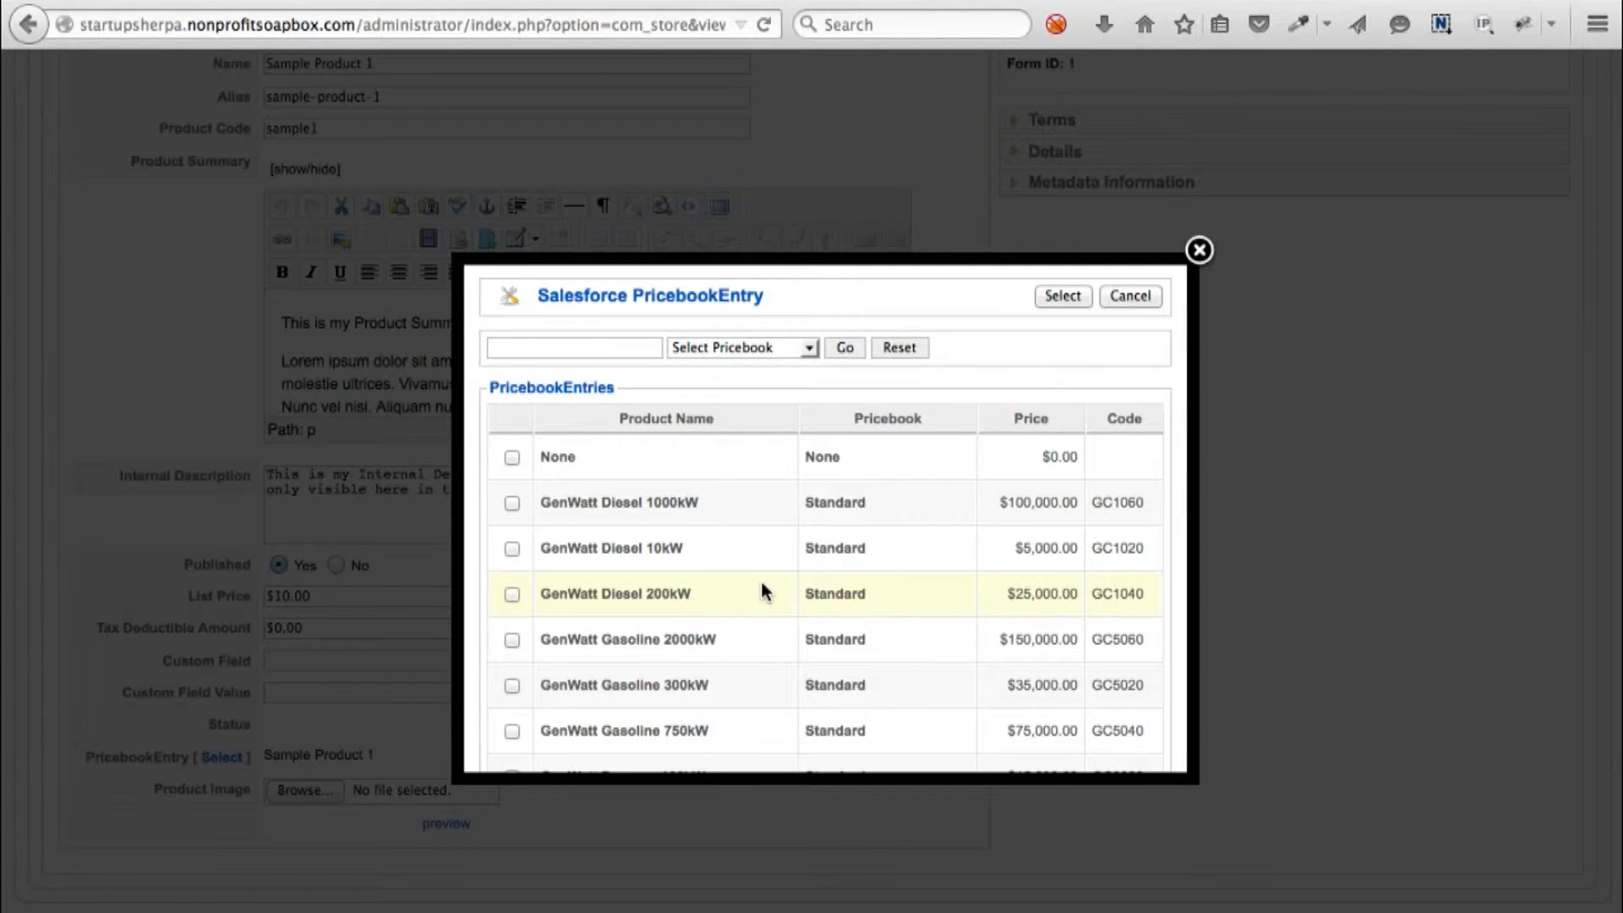
{"action": "left_click", "coordinate": [1137, 294]}
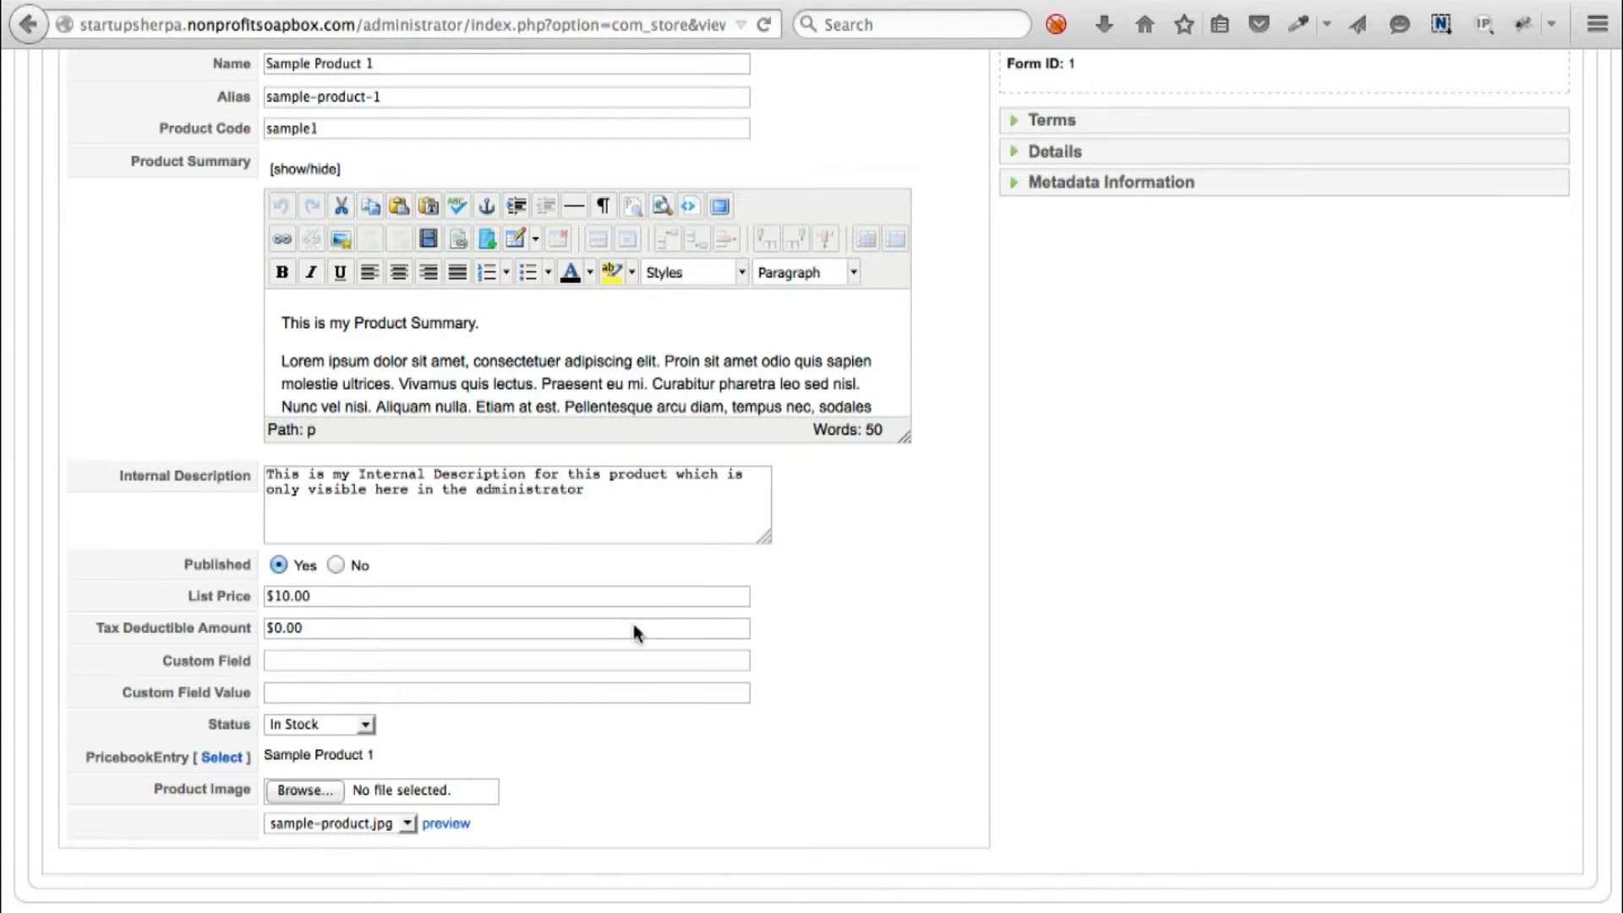
Step: Look at the product image upload and the existing image choices for Sample Product 1 without changing the image
{"action": "left_click", "coordinate": [308, 798]}
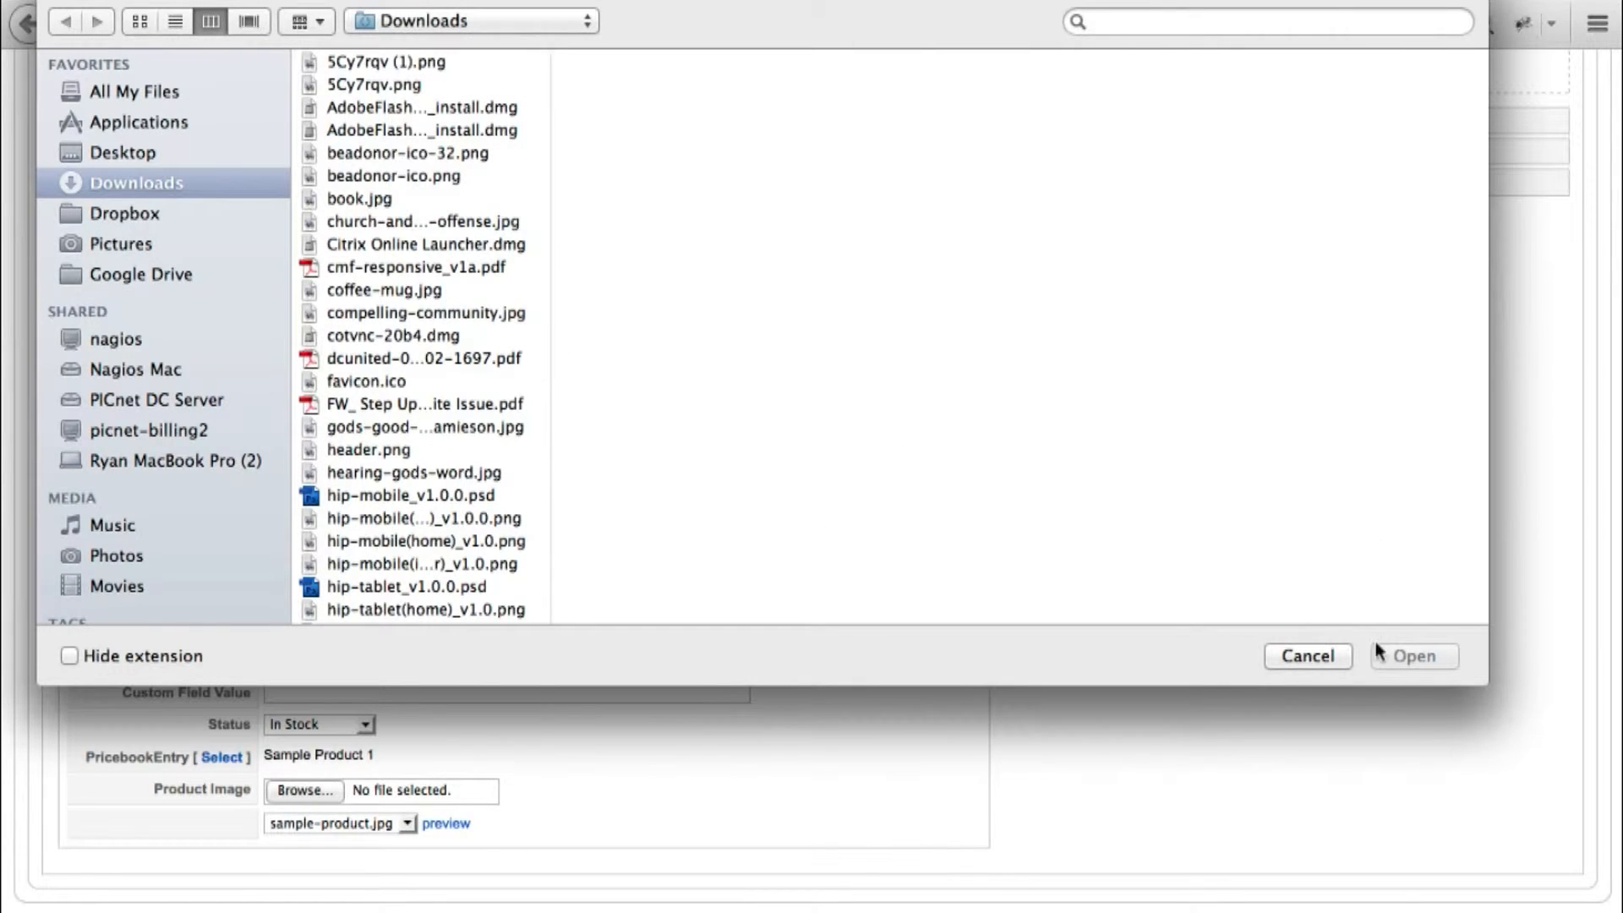
{"action": "left_click", "coordinate": [1315, 657]}
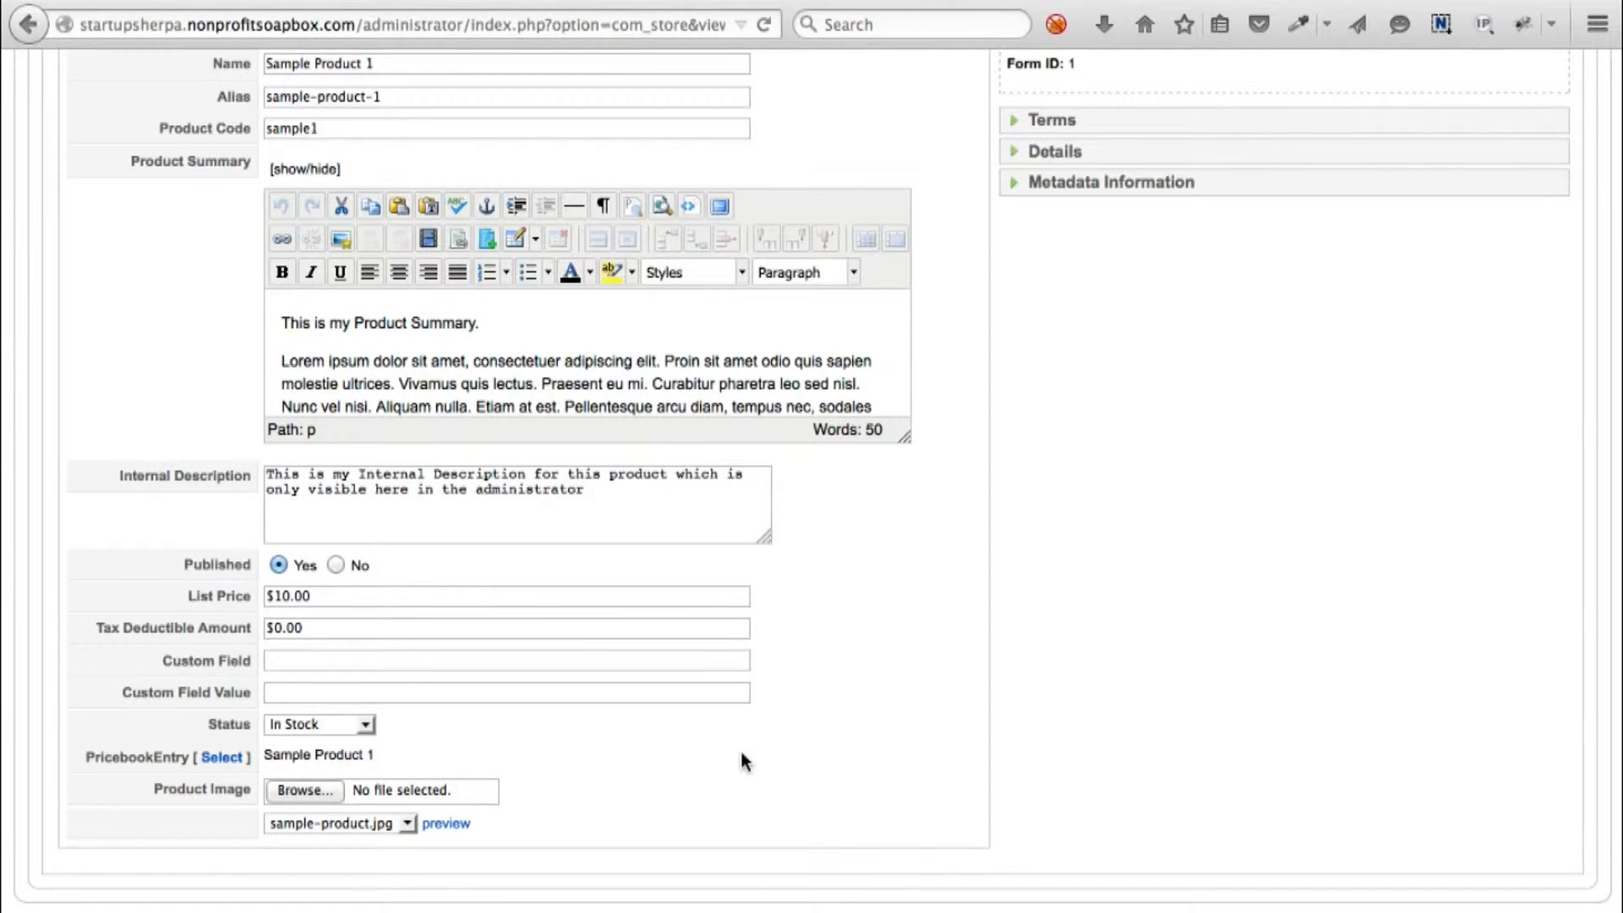
{"action": "left_click", "coordinate": [376, 826]}
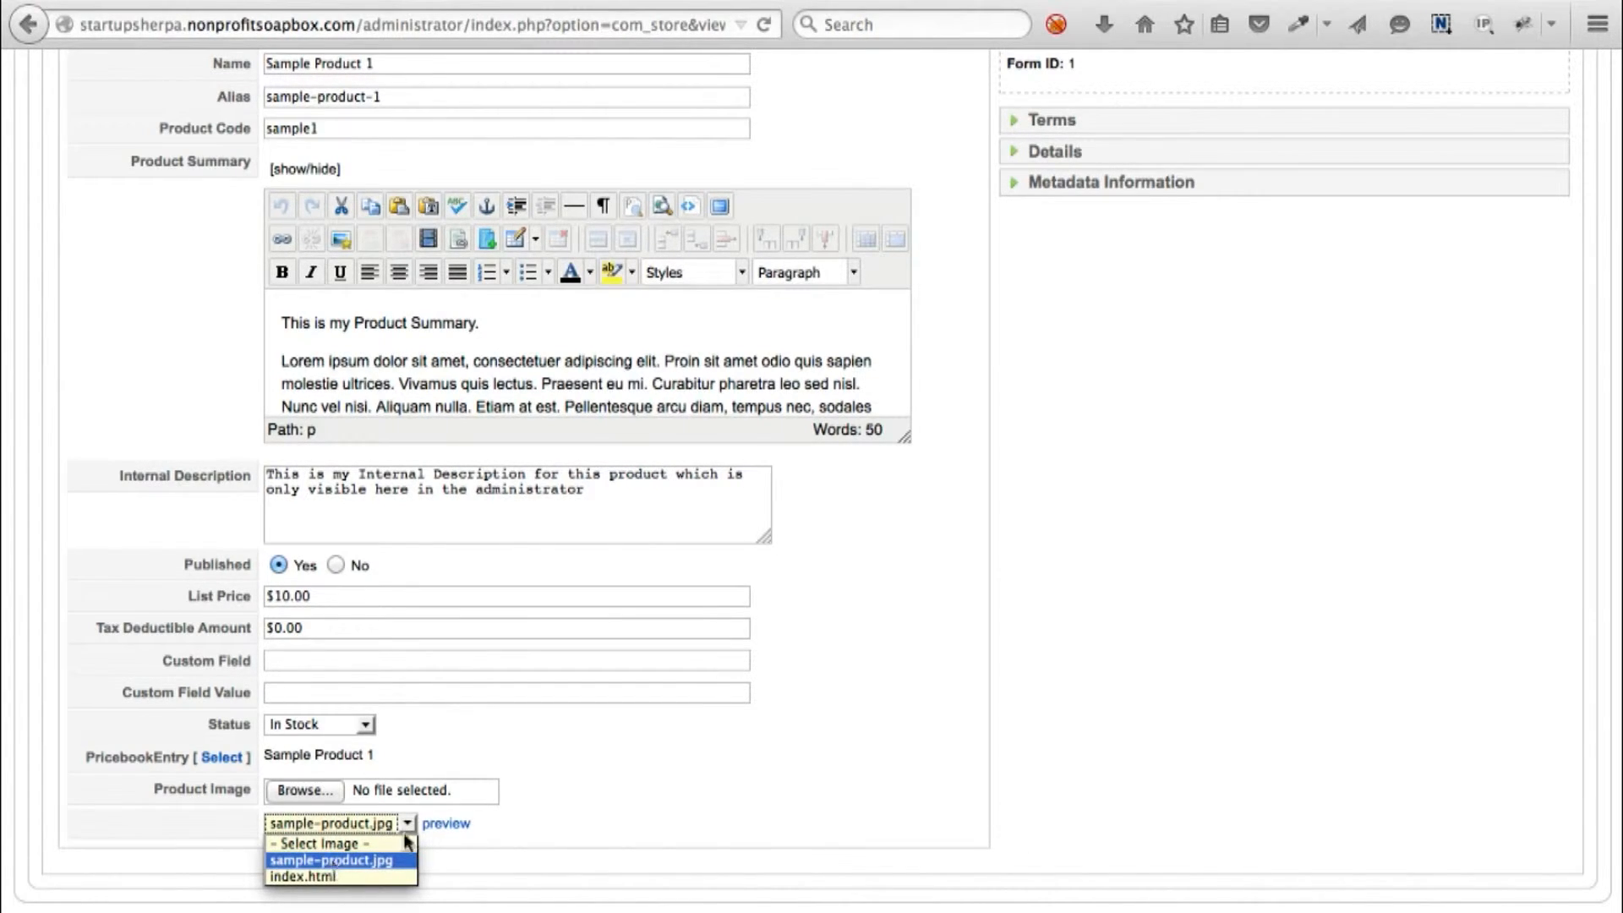
{"action": "left_click", "coordinate": [630, 808]}
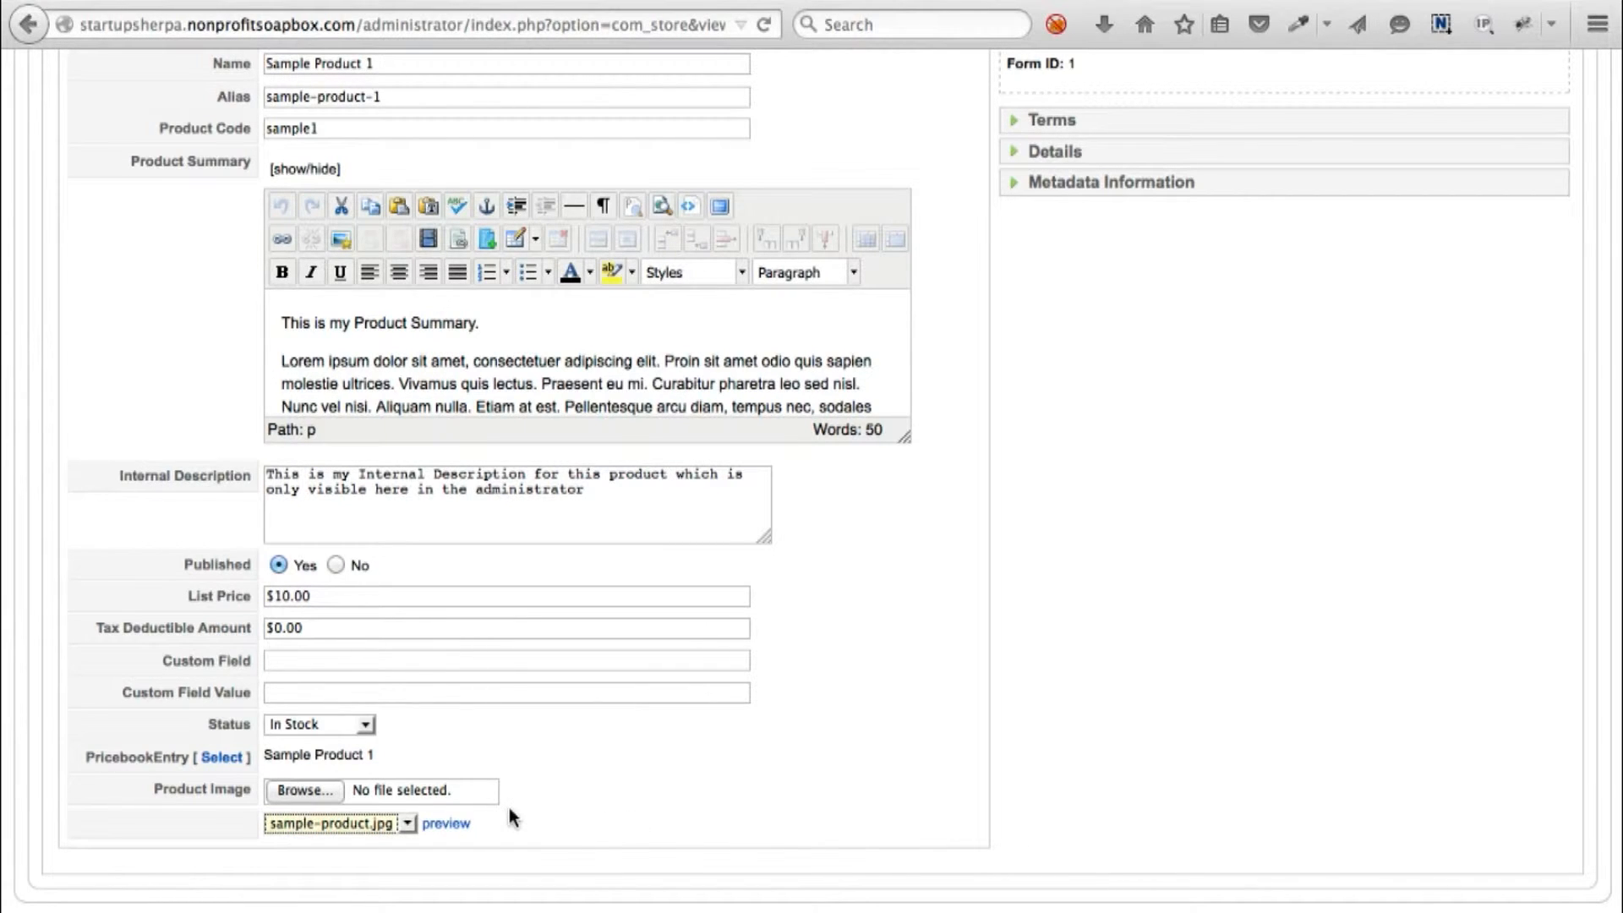
{"action": "scroll", "coordinate": [1132, 610], "scroll_direction": "up", "scroll_amount": 5}
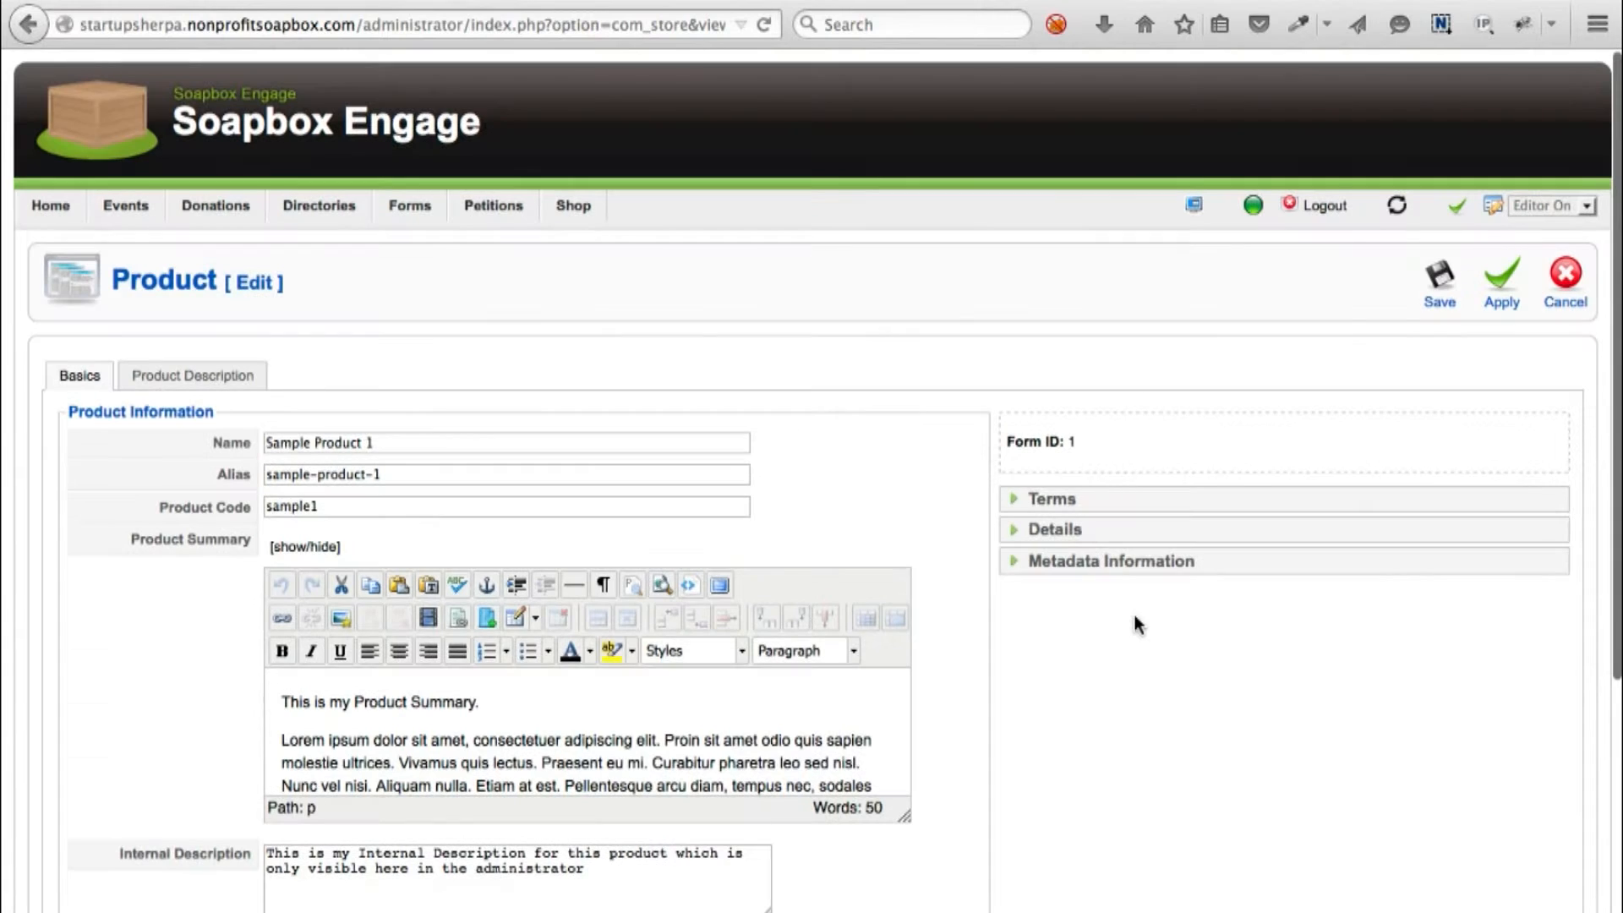
Step: Examine Sample Product 1's product description settings, including the customizable headings and labels
{"action": "left_click", "coordinate": [179, 375]}
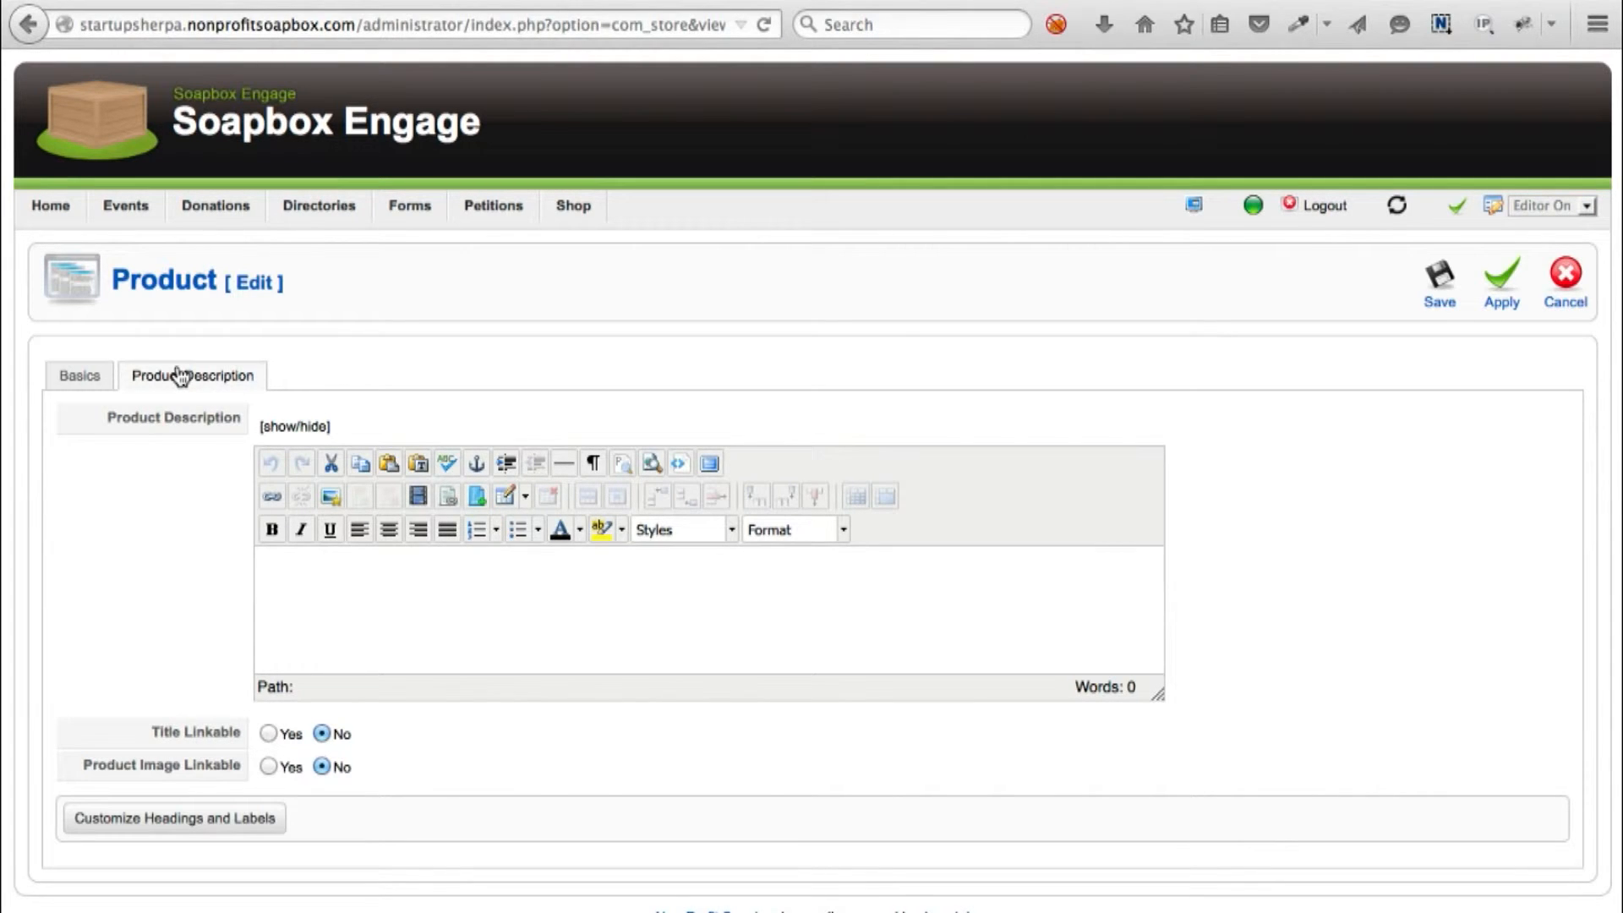
{"action": "left_click", "coordinate": [257, 820]}
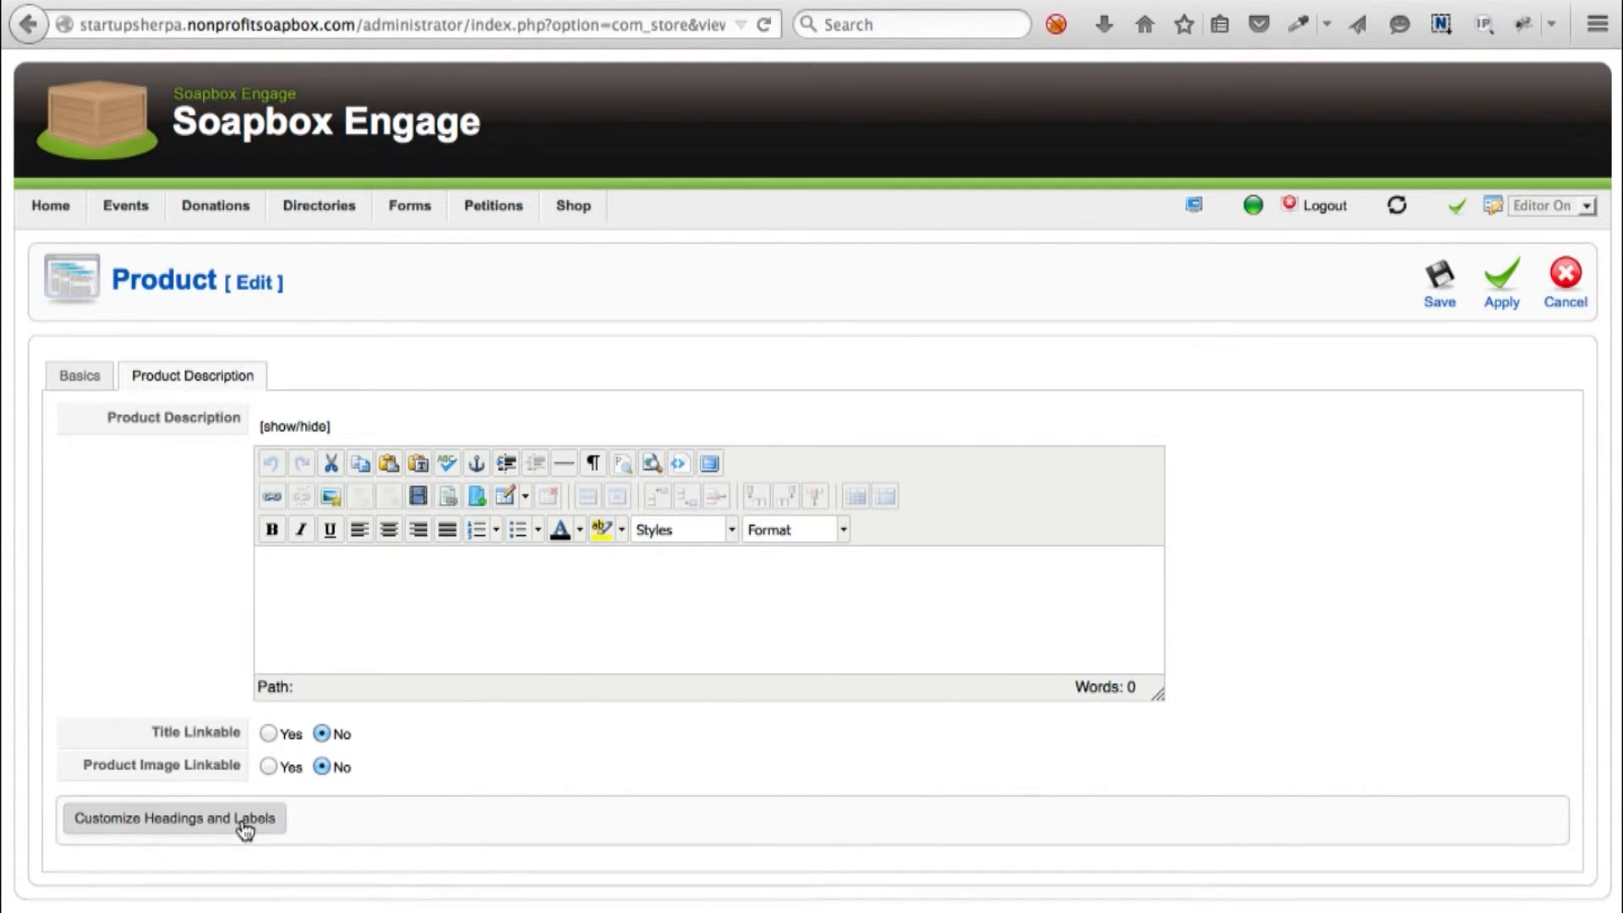
{"action": "scroll", "coordinate": [520, 783], "scroll_direction": "down", "scroll_amount": 2}
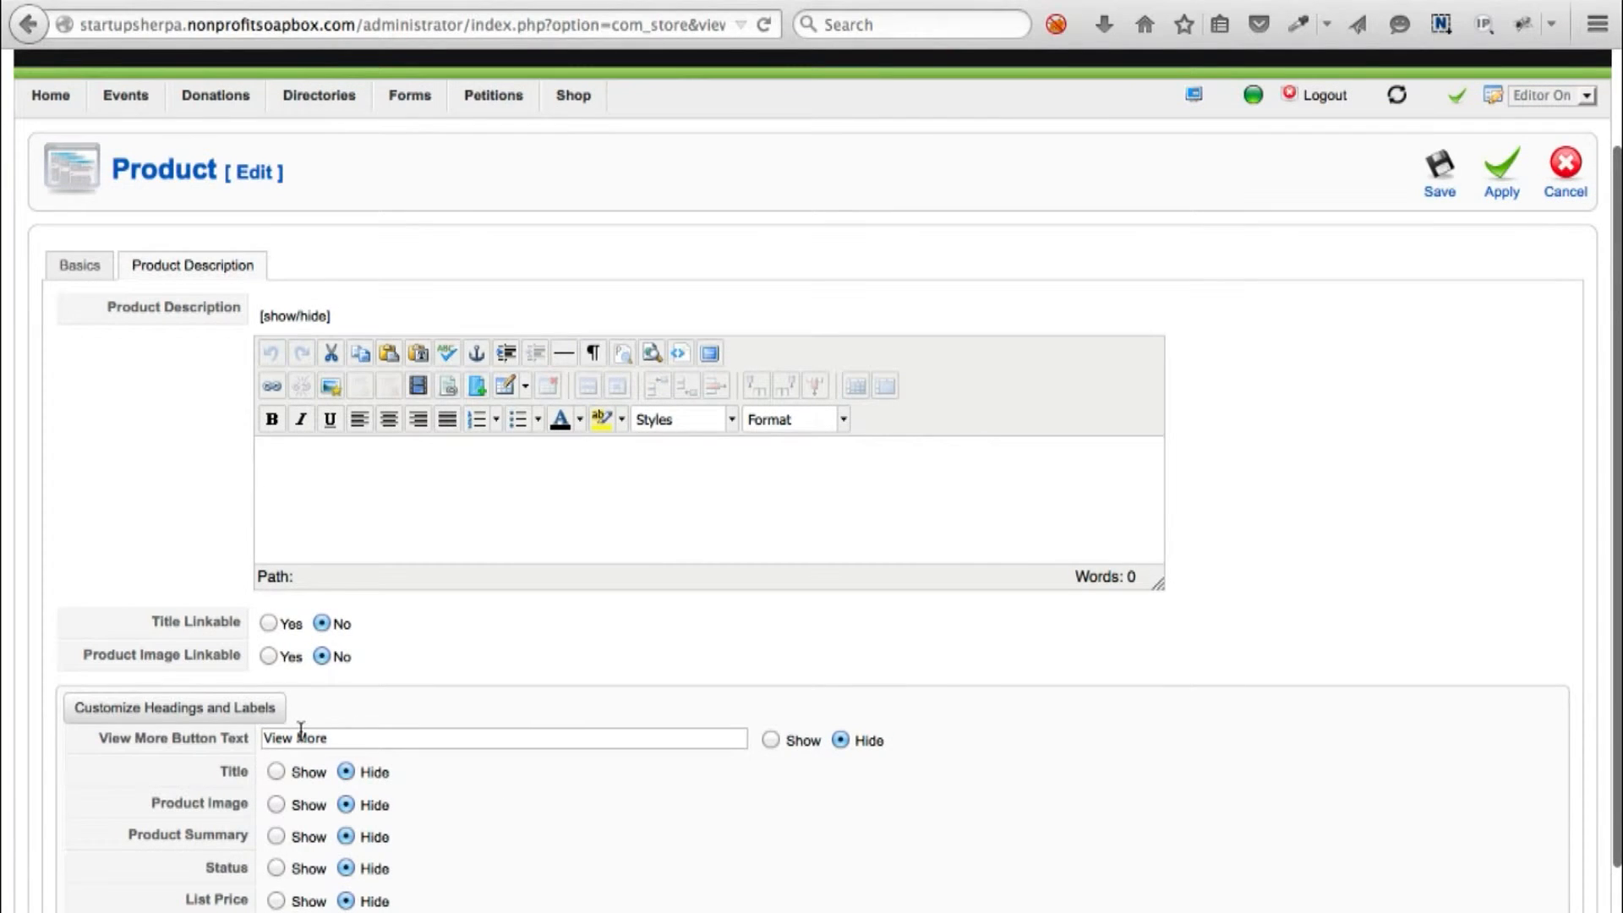
{"action": "scroll", "coordinate": [559, 755], "scroll_direction": "down", "scroll_amount": 2}
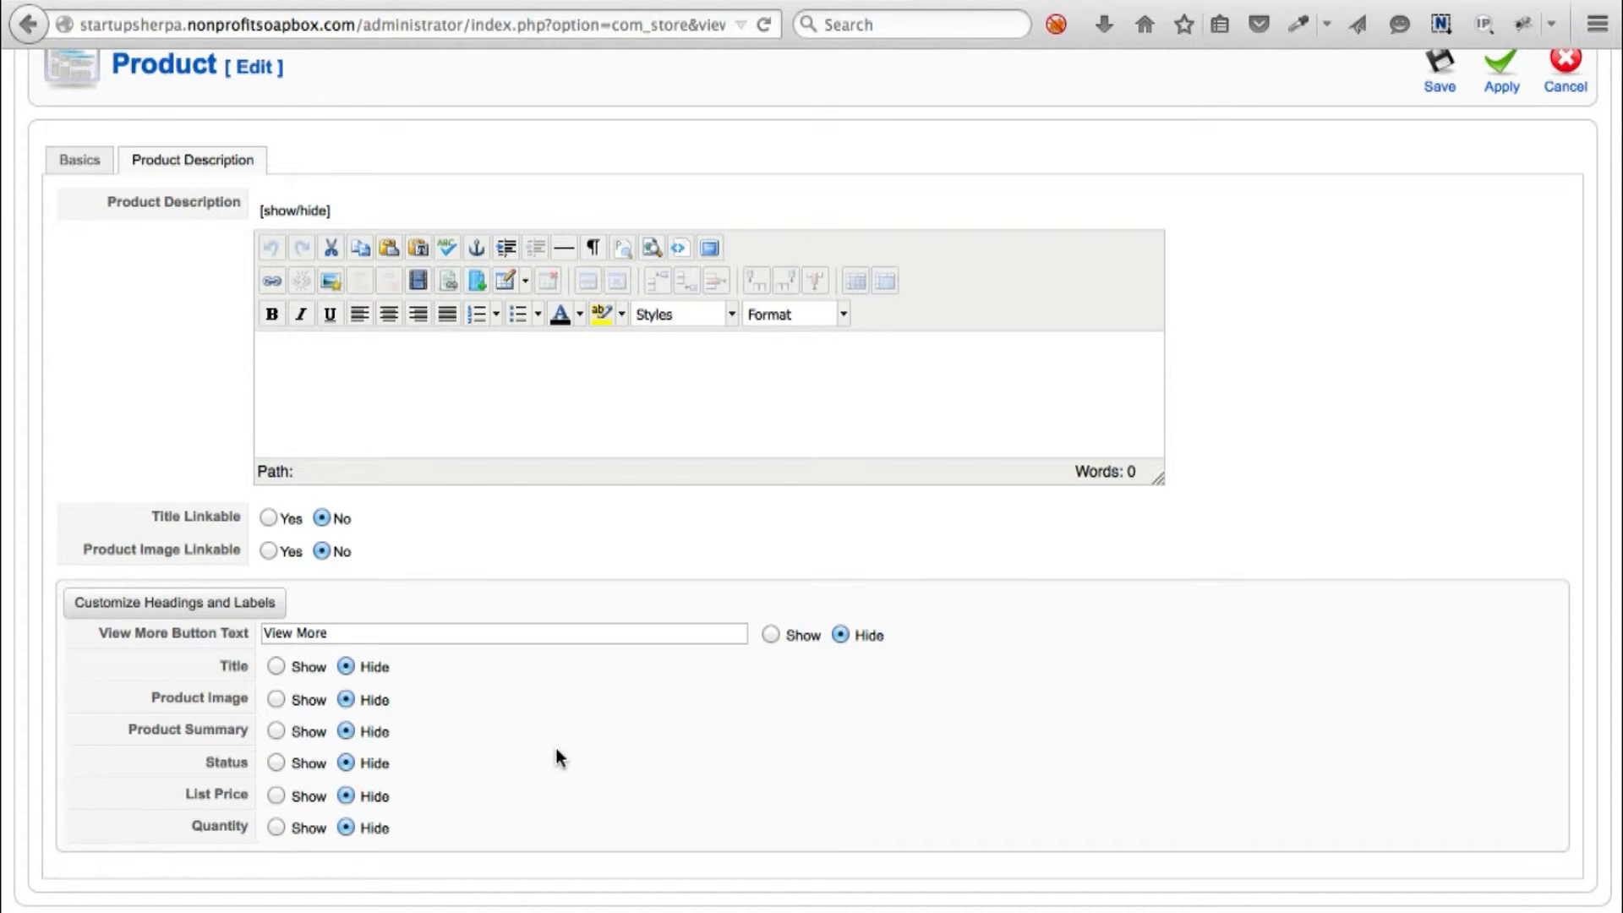
{"action": "scroll", "coordinate": [1198, 512], "scroll_direction": "up", "scroll_amount": 3}
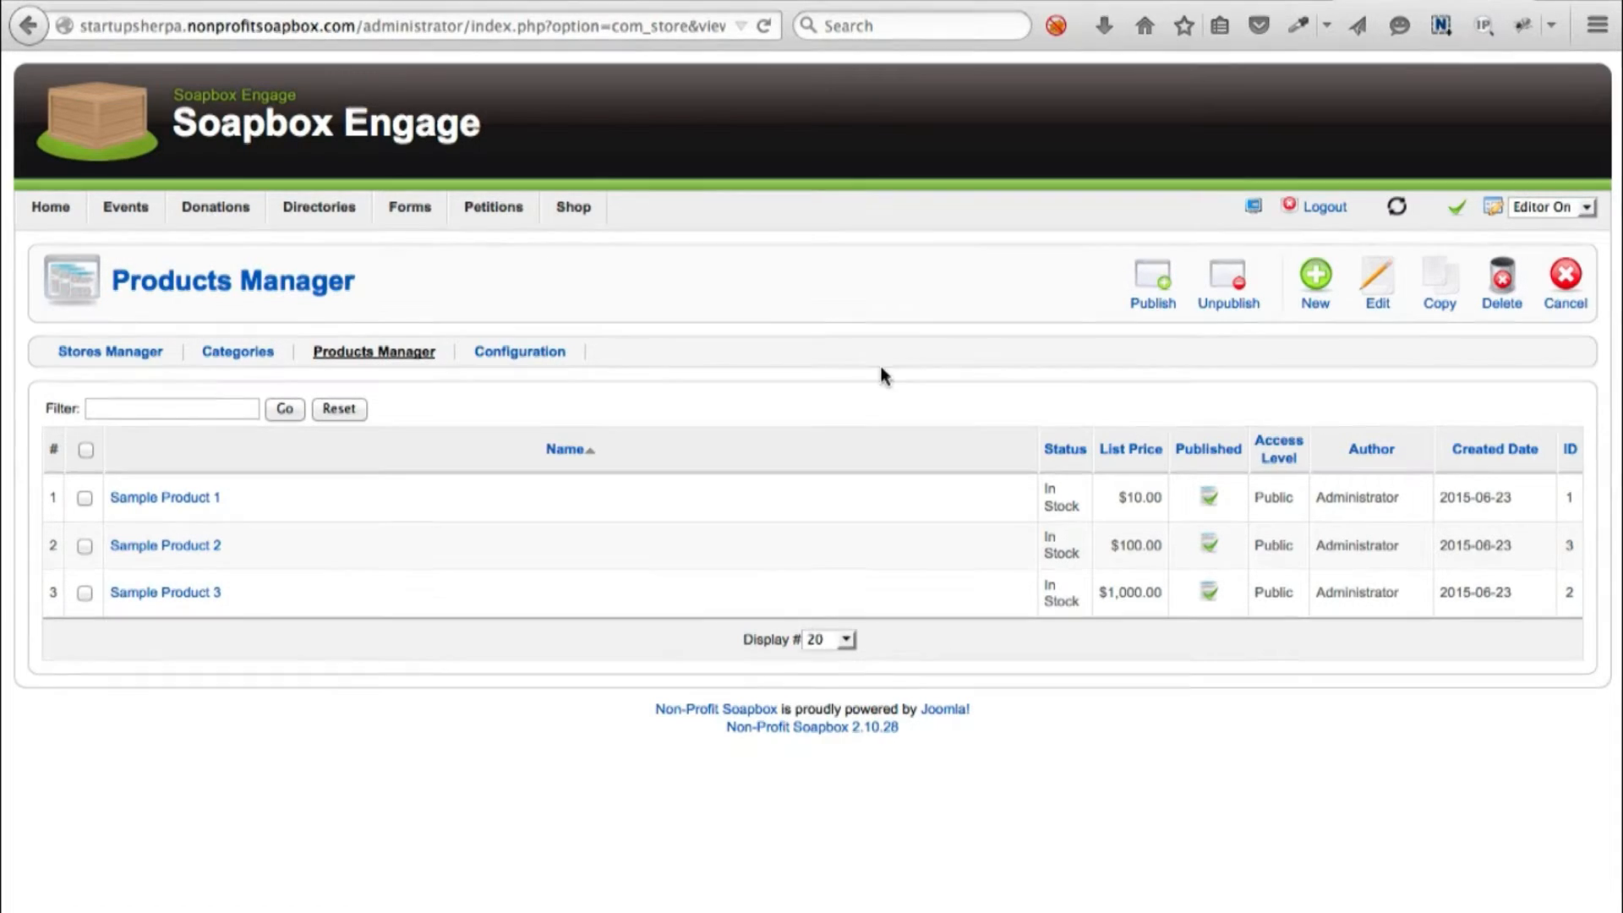
Step: Start a new product and link it to the Sample Product 3 entry in the Standard Salesforce pricebook
{"action": "left_click", "coordinate": [1318, 282]}
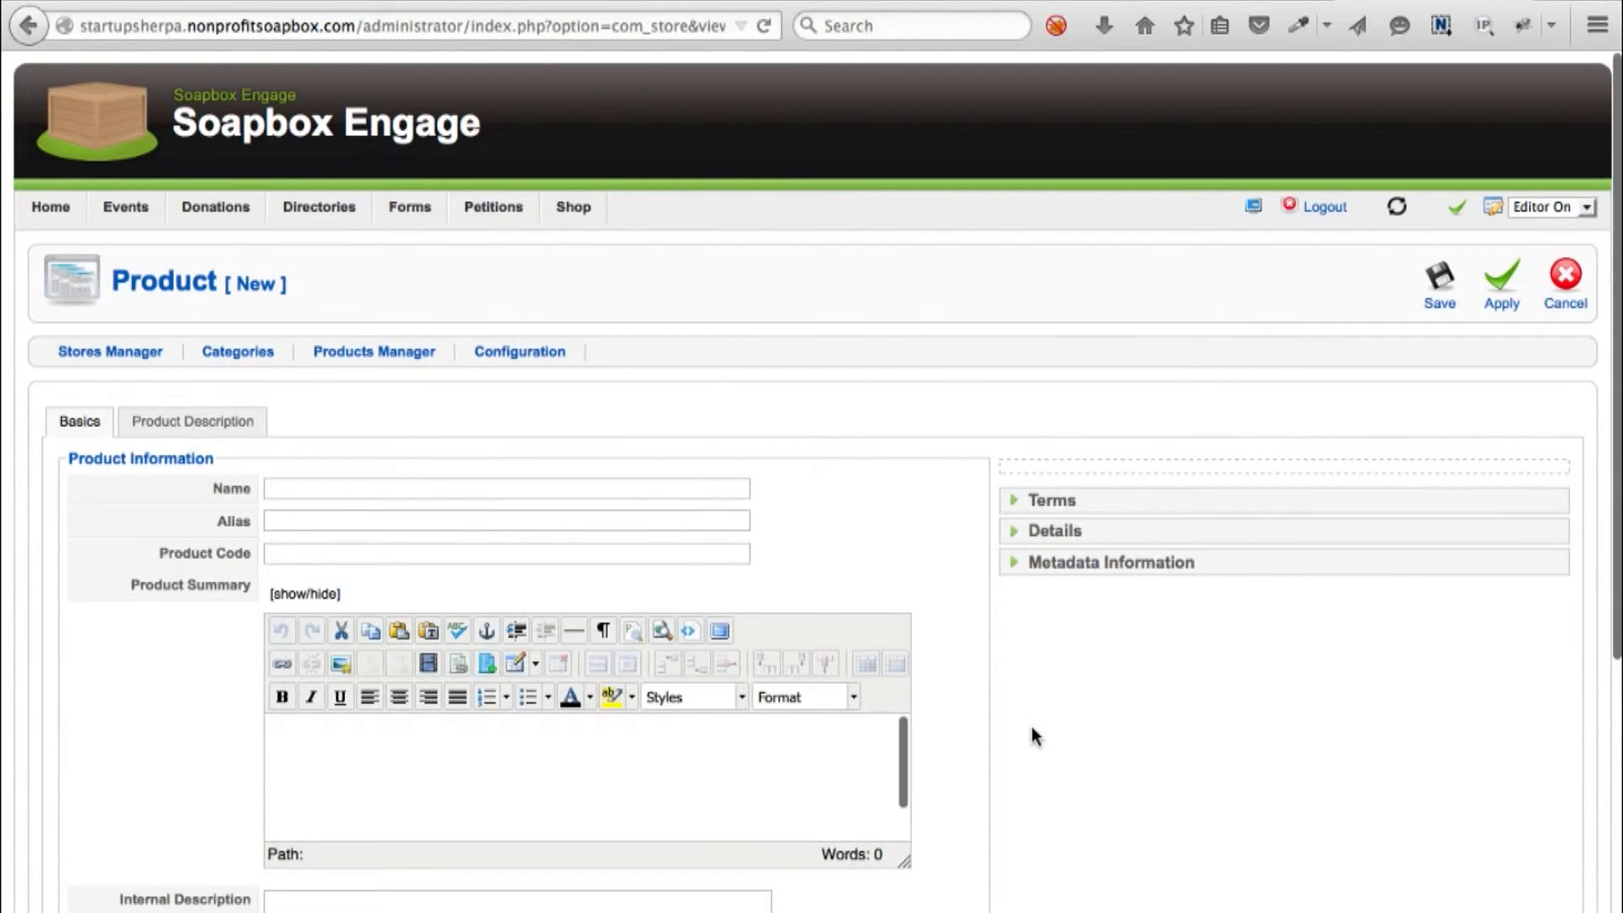
{"action": "scroll", "coordinate": [1034, 735], "scroll_direction": "down", "scroll_amount": 3}
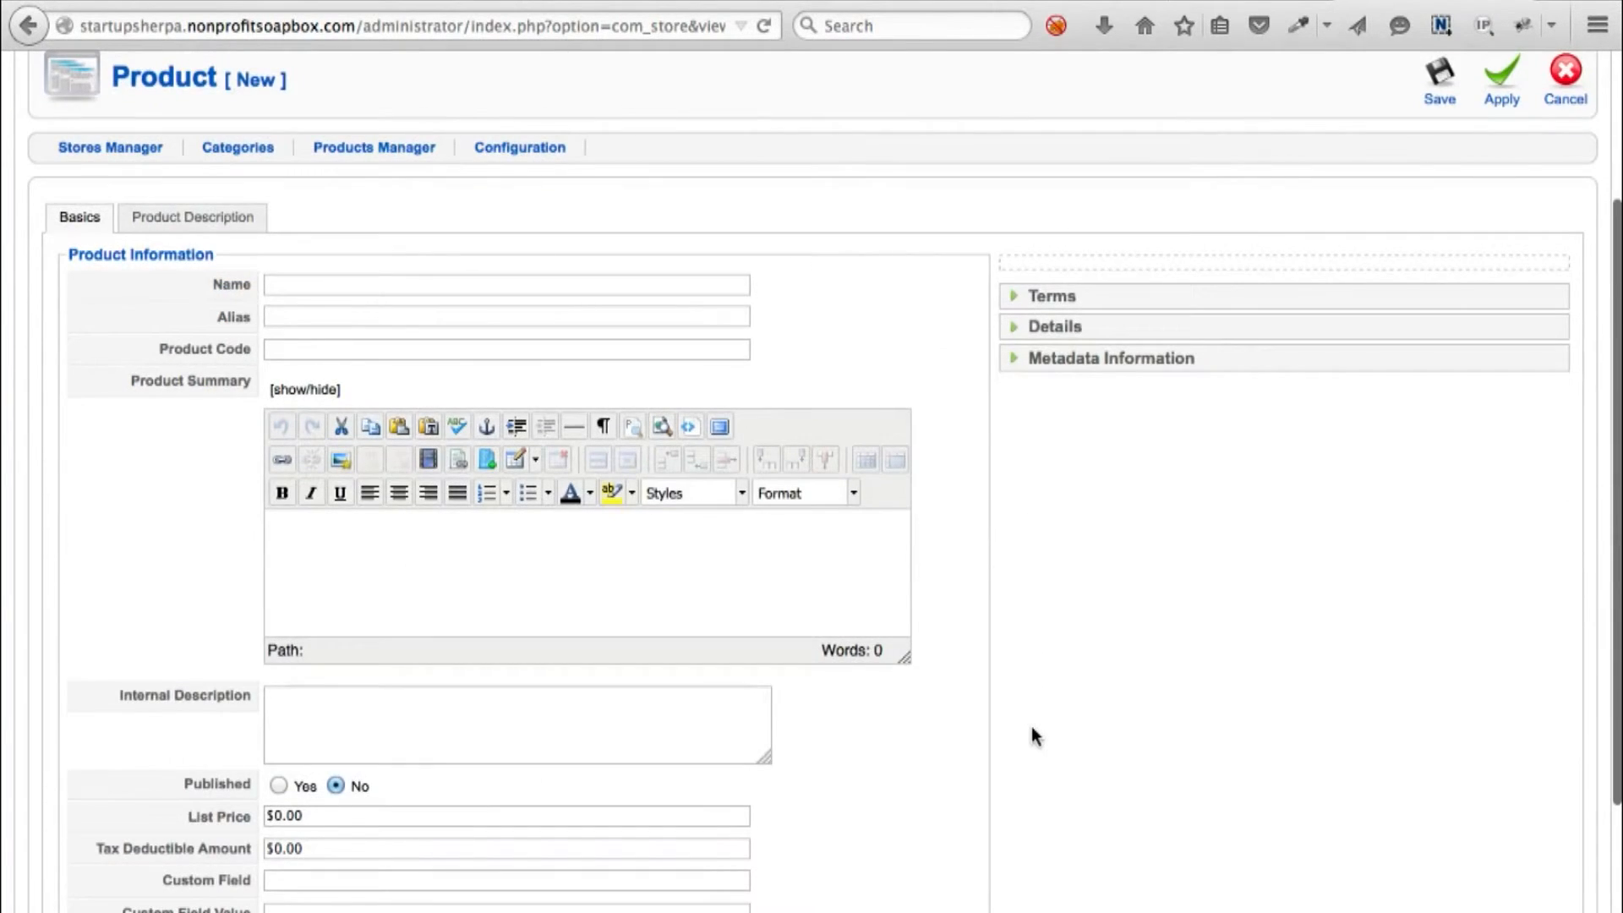
{"action": "scroll", "coordinate": [1035, 735], "scroll_direction": "down", "scroll_amount": 1}
{"action": "scroll", "coordinate": [1035, 736], "scroll_direction": "down", "scroll_amount": 1}
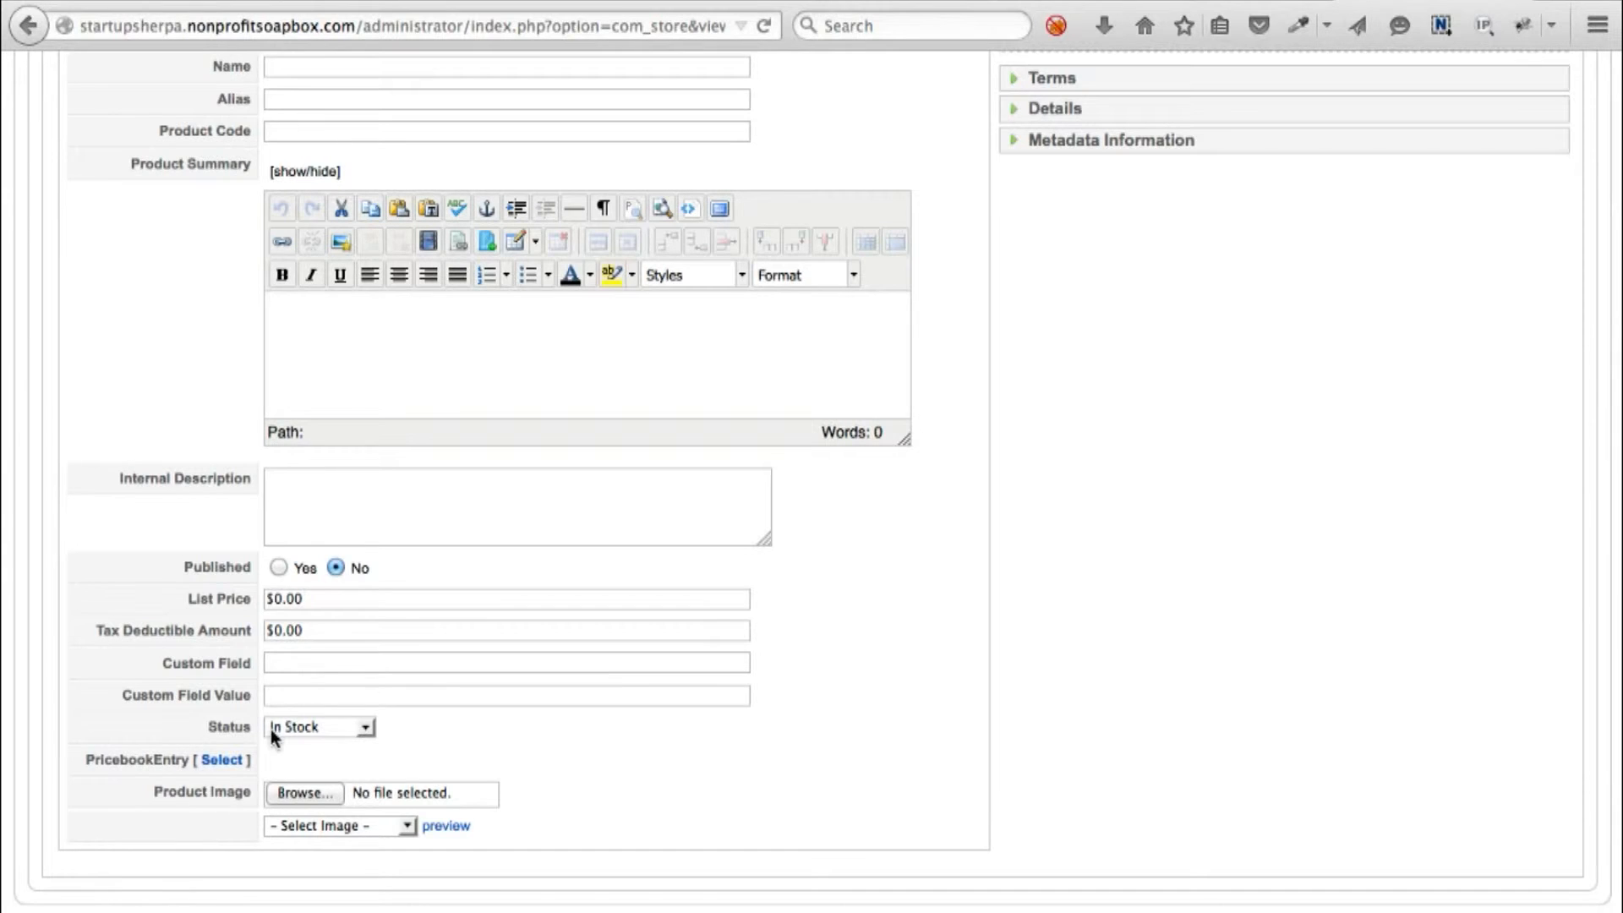
{"action": "left_click", "coordinate": [222, 759]}
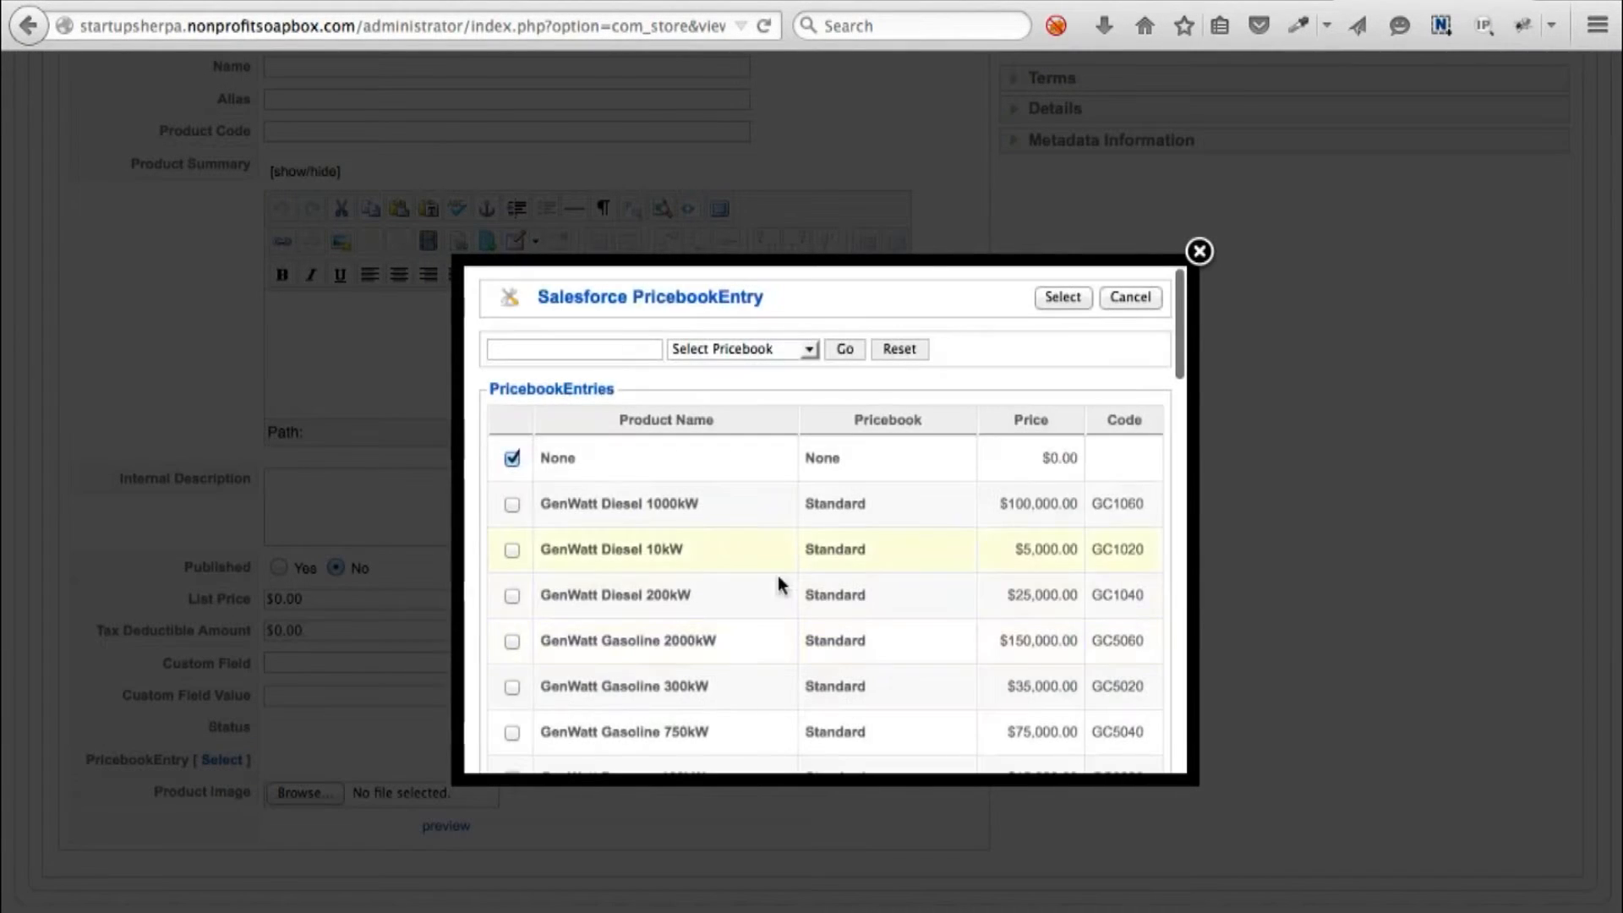
{"action": "scroll", "coordinate": [877, 588], "scroll_direction": "down", "scroll_amount": 3}
{"action": "scroll", "coordinate": [879, 589], "scroll_direction": "down", "scroll_amount": 5}
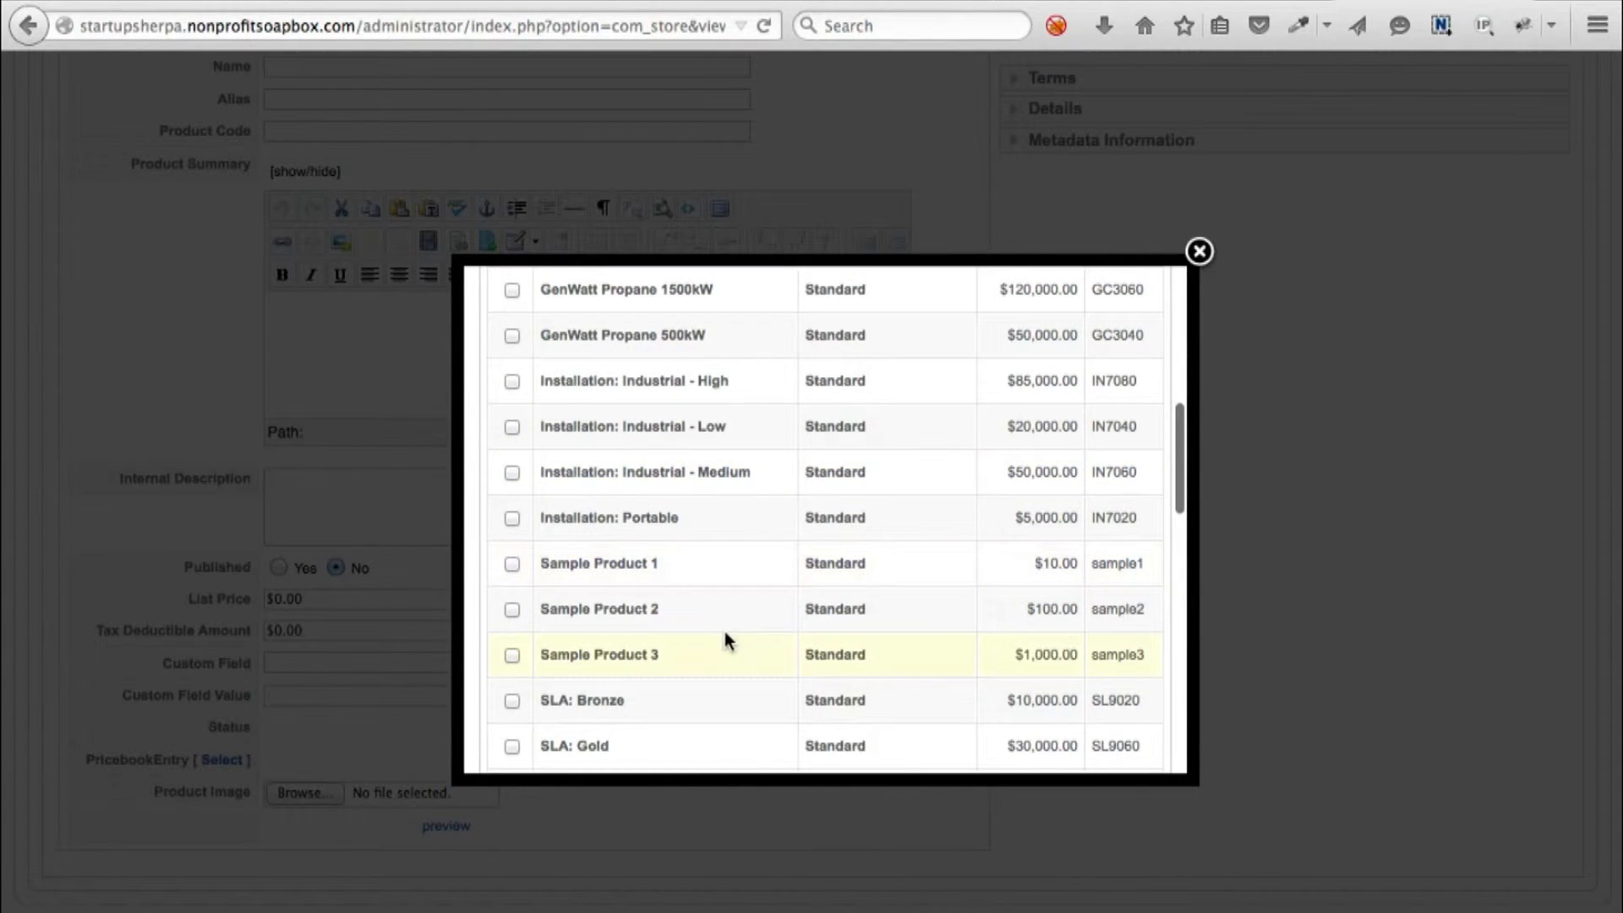
{"action": "left_click", "coordinate": [512, 656]}
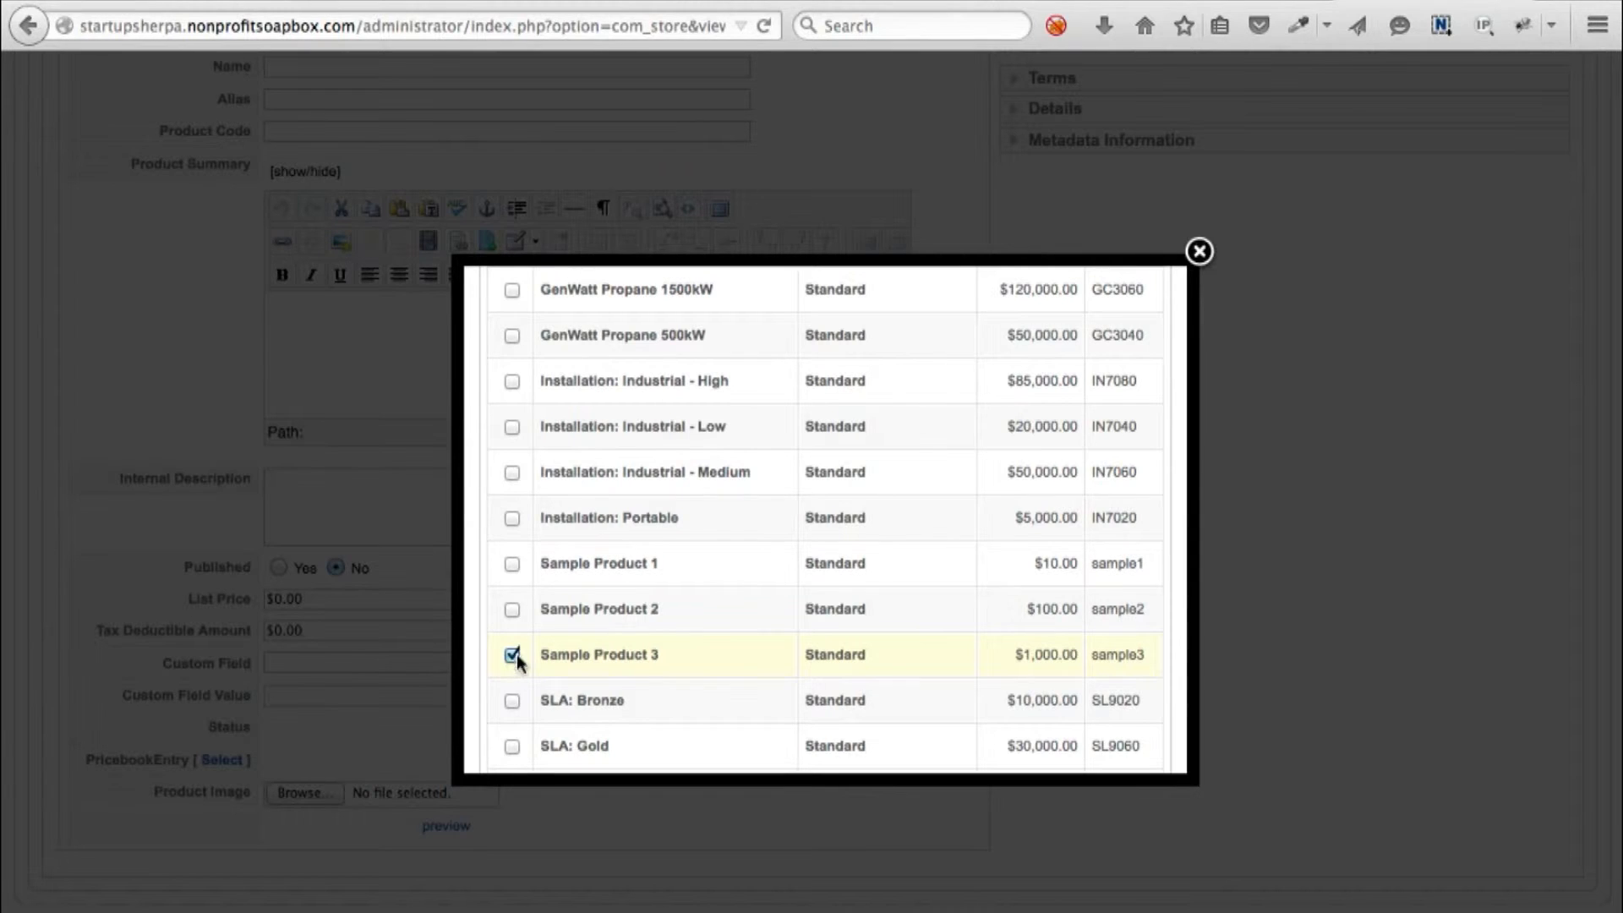
{"action": "scroll", "coordinate": [901, 589], "scroll_direction": "up", "scroll_amount": 10}
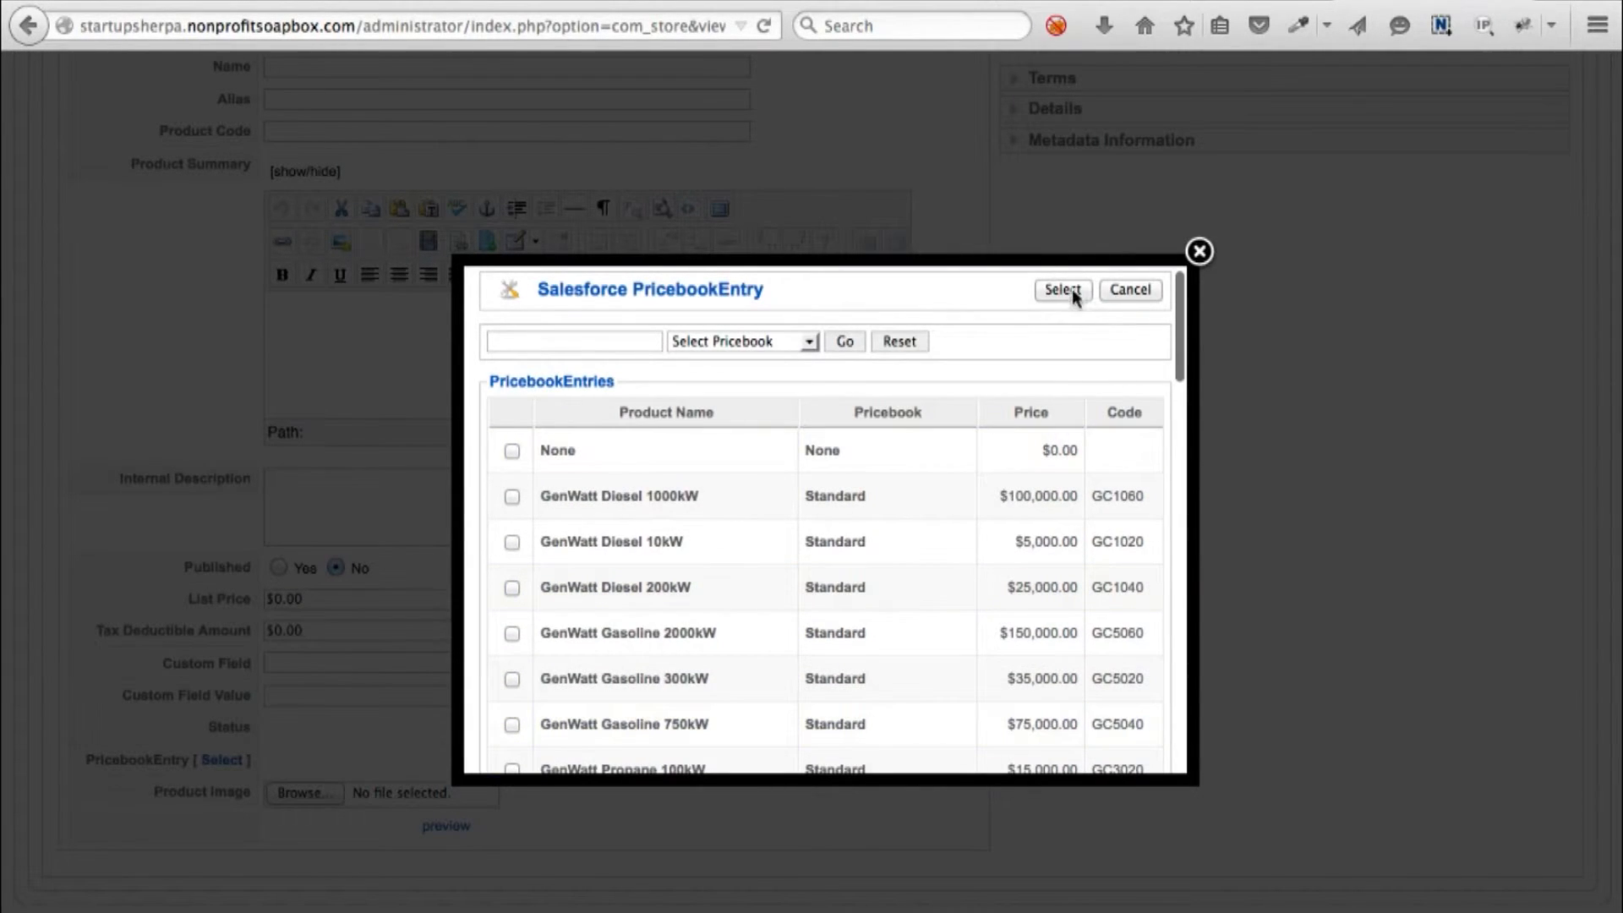
{"action": "left_click", "coordinate": [1066, 289]}
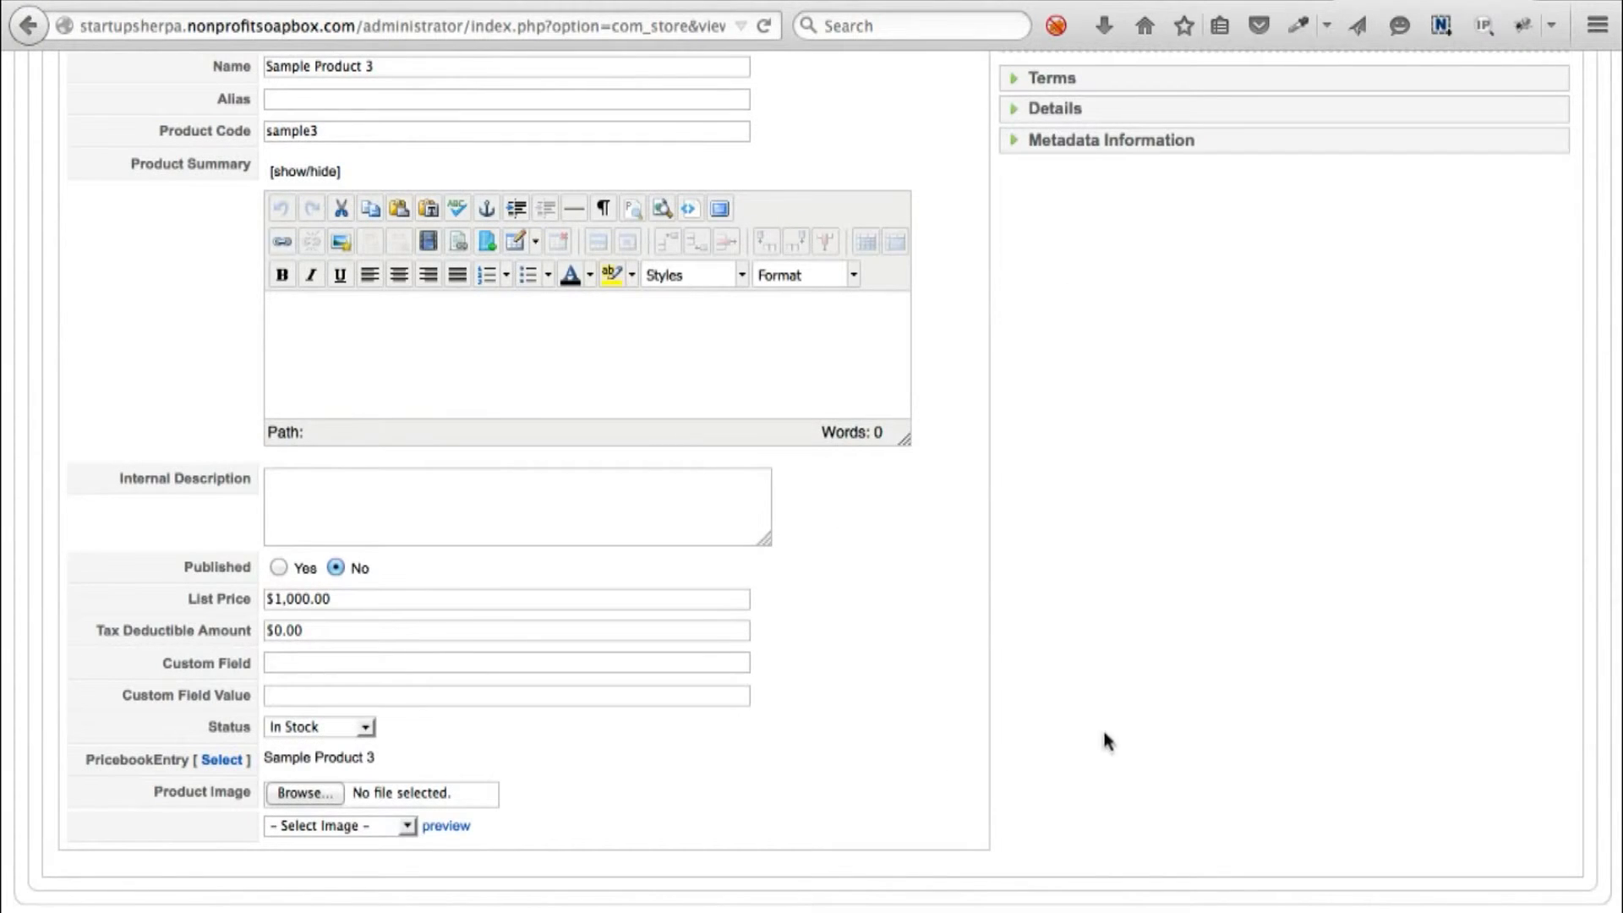
Step: Review the new product's name, product code and list price fields, and return to the products list without saving
{"action": "scroll", "coordinate": [1149, 722], "scroll_direction": "up", "scroll_amount": 5}
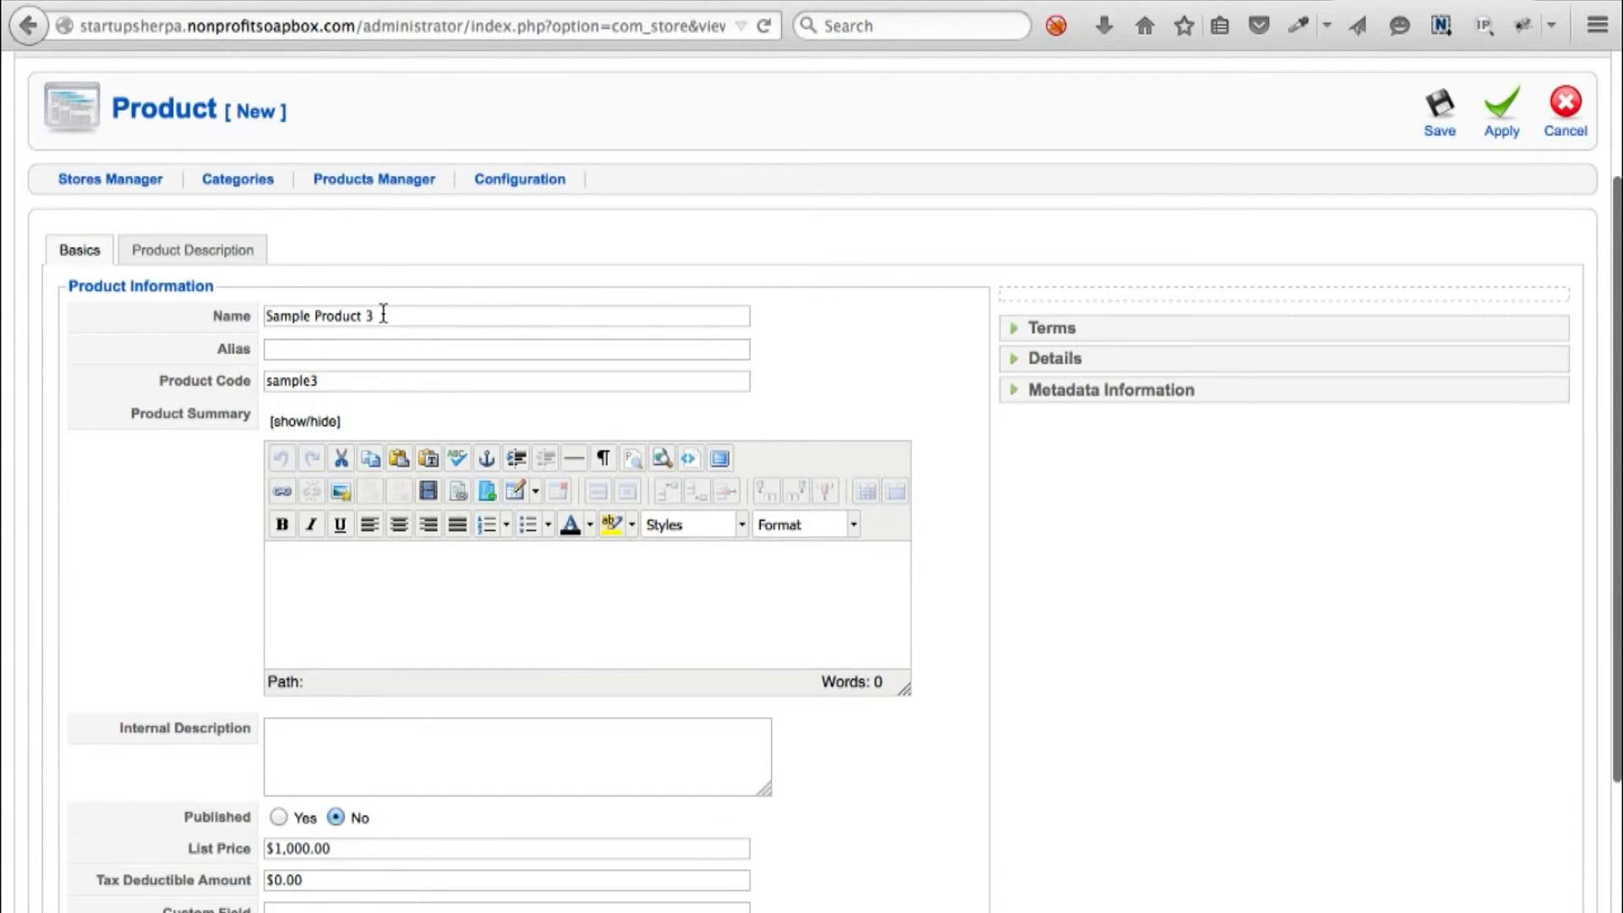
{"action": "left_click", "coordinate": [347, 315]}
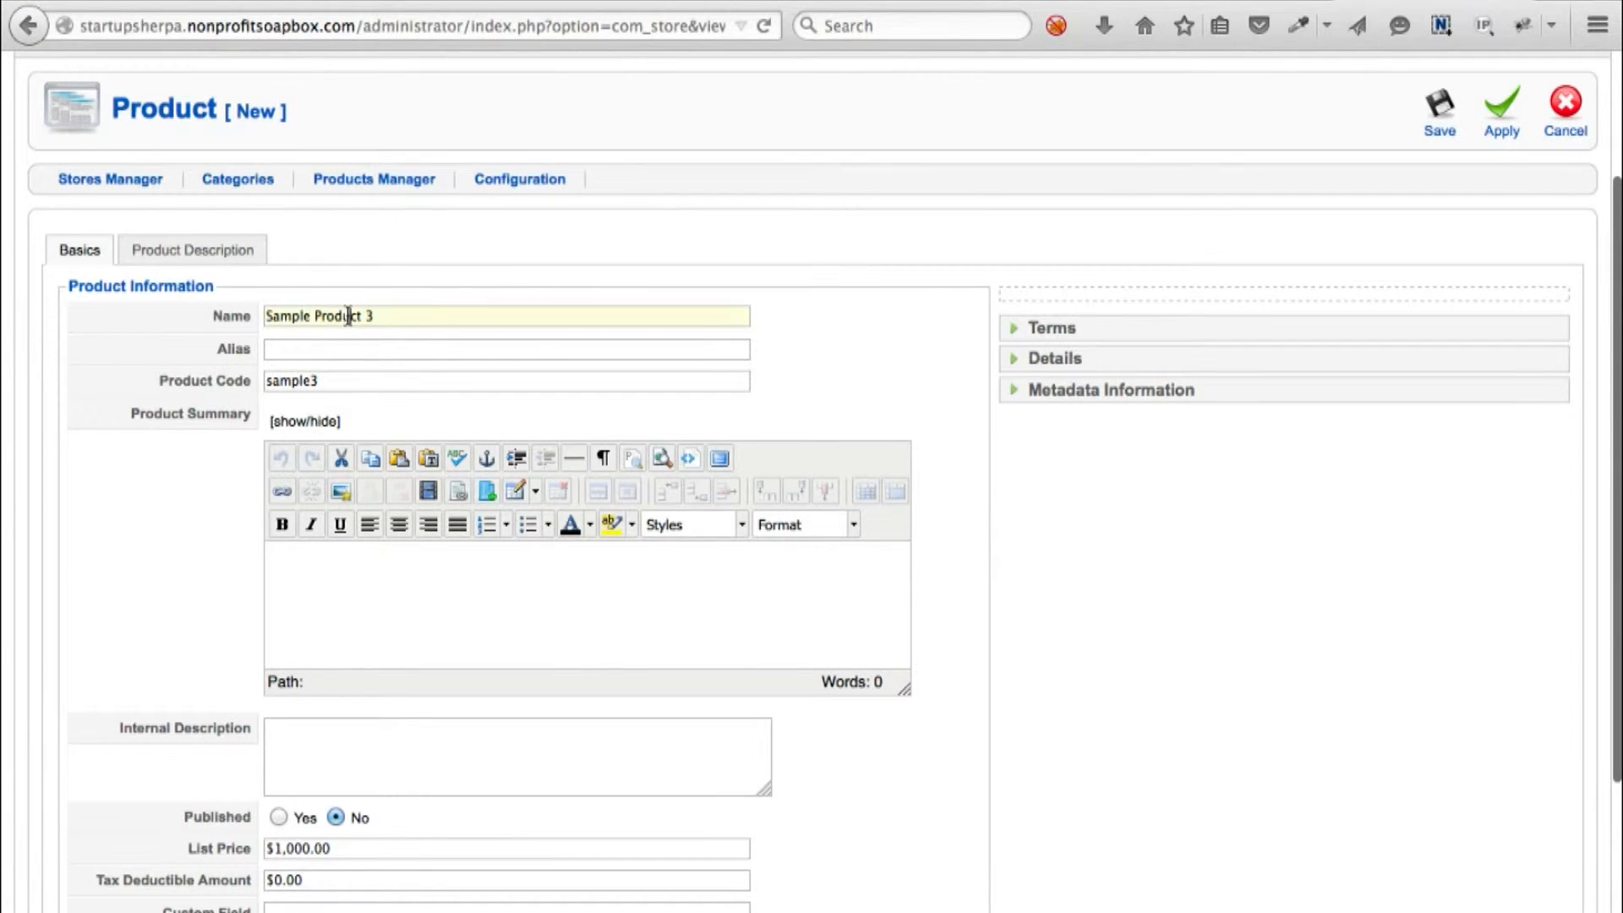
{"action": "left_click", "coordinate": [320, 377]}
{"action": "scroll", "coordinate": [73, 600], "scroll_direction": "down", "scroll_amount": 5}
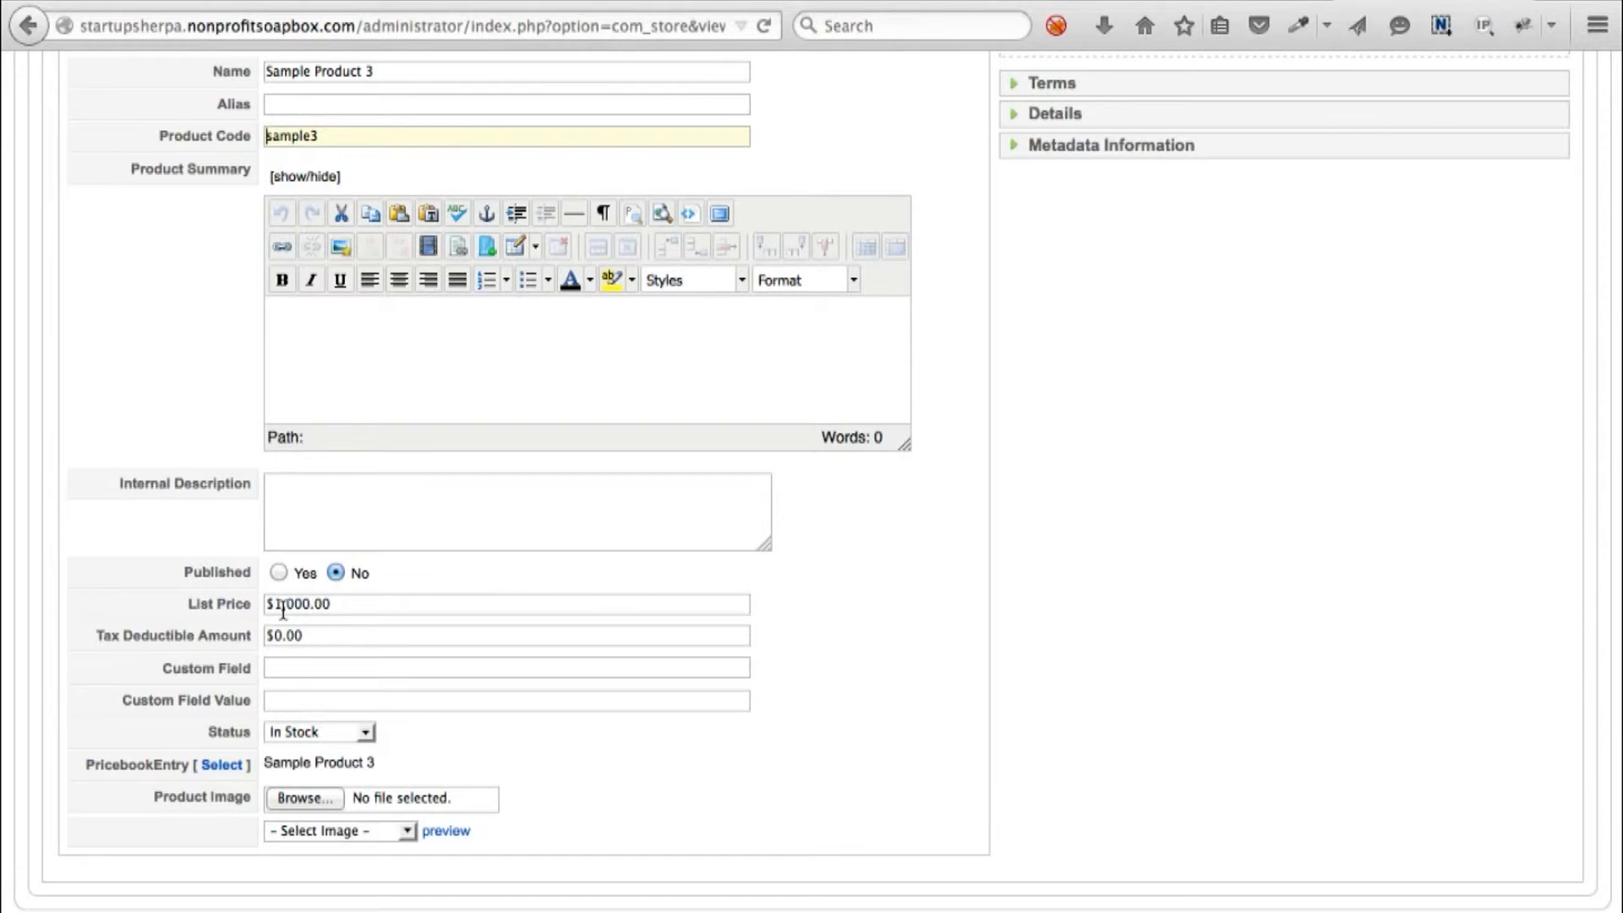
{"action": "scroll", "coordinate": [1006, 647], "scroll_direction": "up", "scroll_amount": 2}
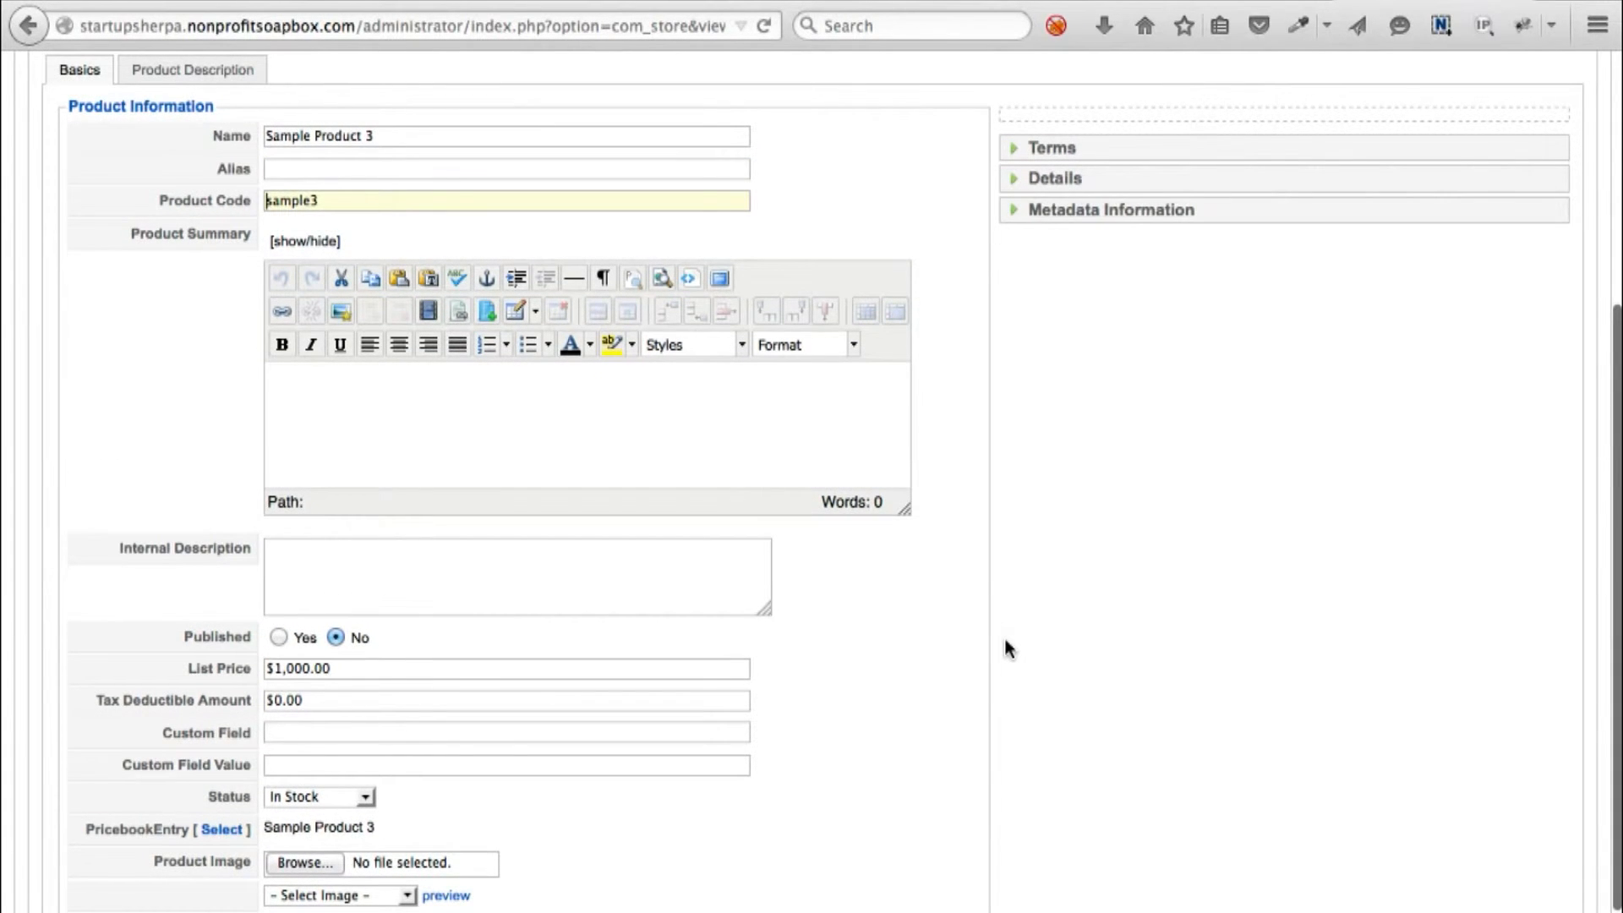
{"action": "scroll", "coordinate": [1006, 647], "scroll_direction": "up", "scroll_amount": 1}
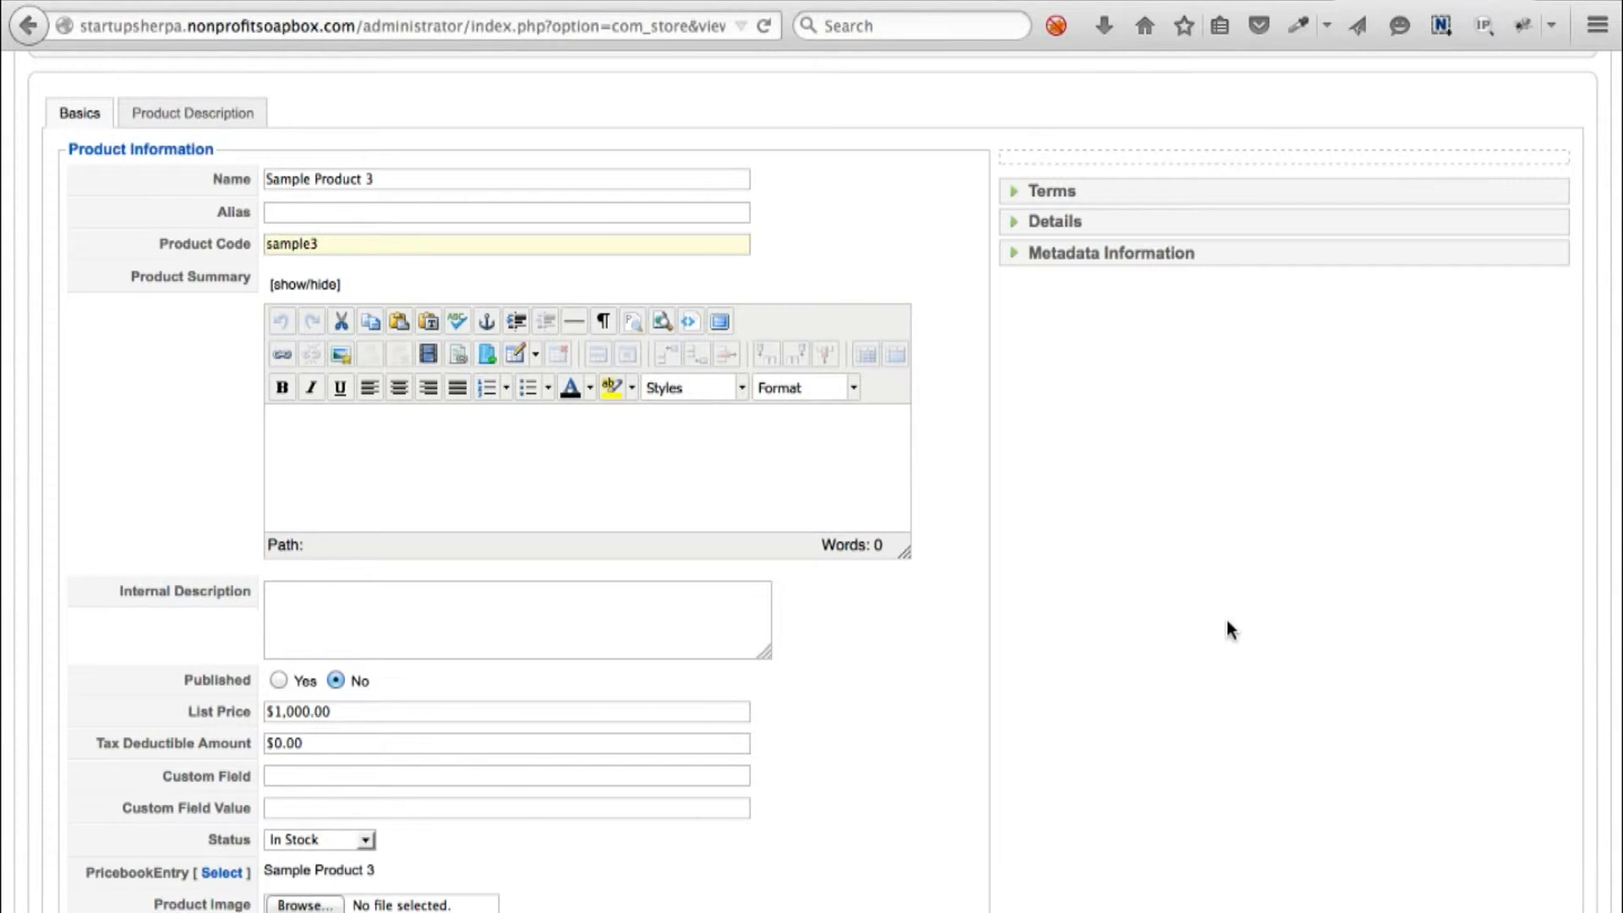
{"action": "scroll", "coordinate": [1226, 622], "scroll_direction": "up", "scroll_amount": 2}
{"action": "scroll", "coordinate": [1227, 622], "scroll_direction": "up", "scroll_amount": 1}
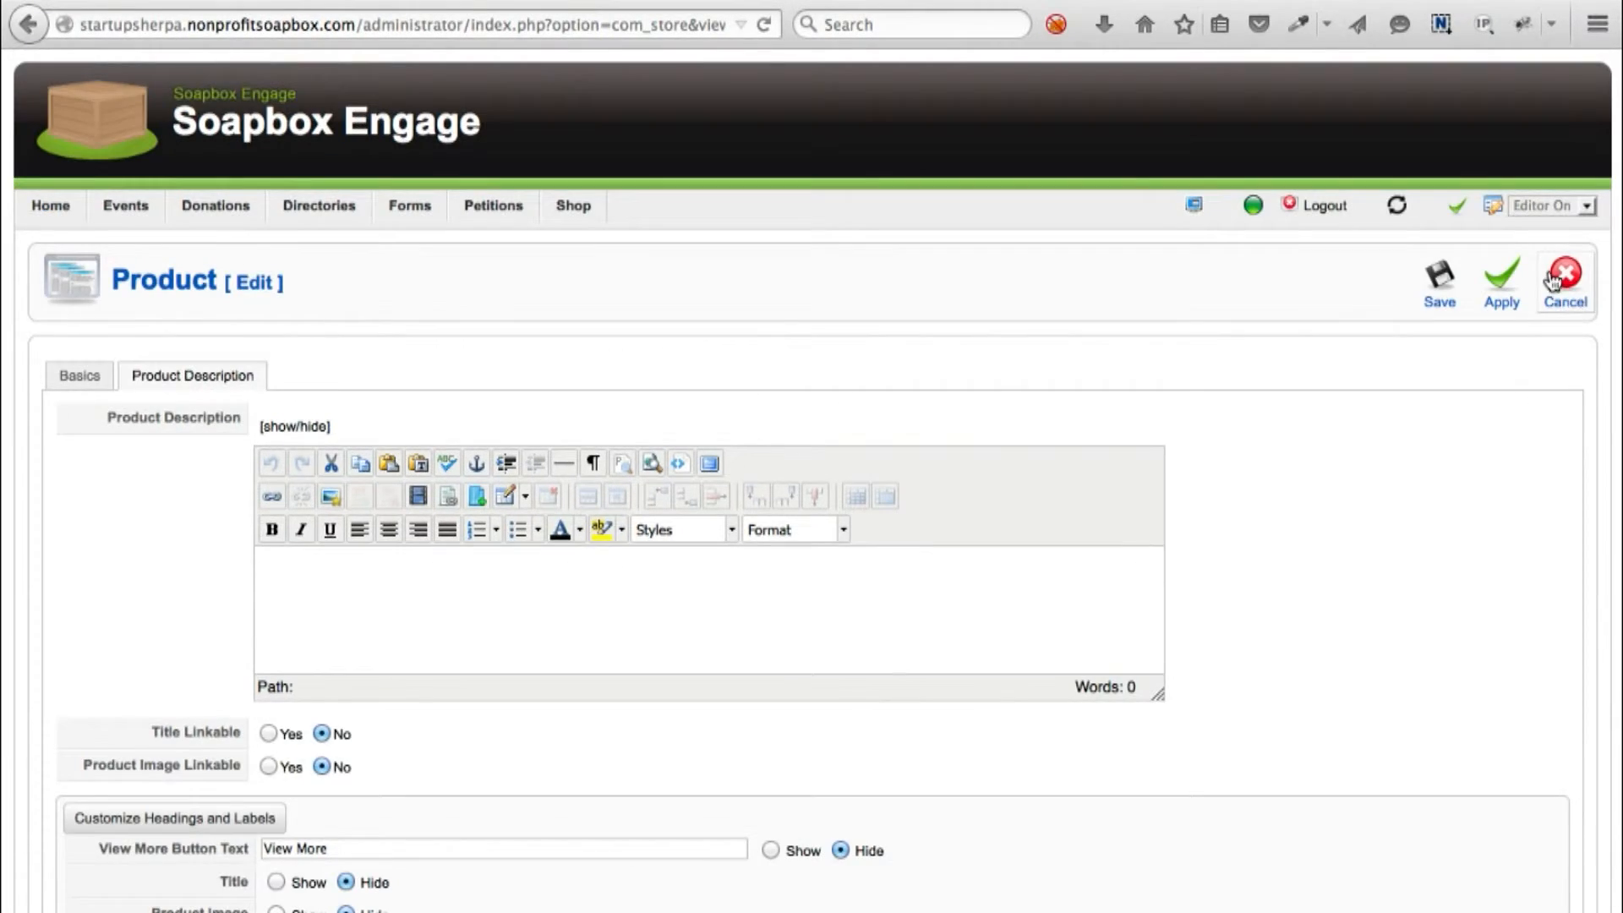
{"action": "left_click", "coordinate": [1552, 279]}
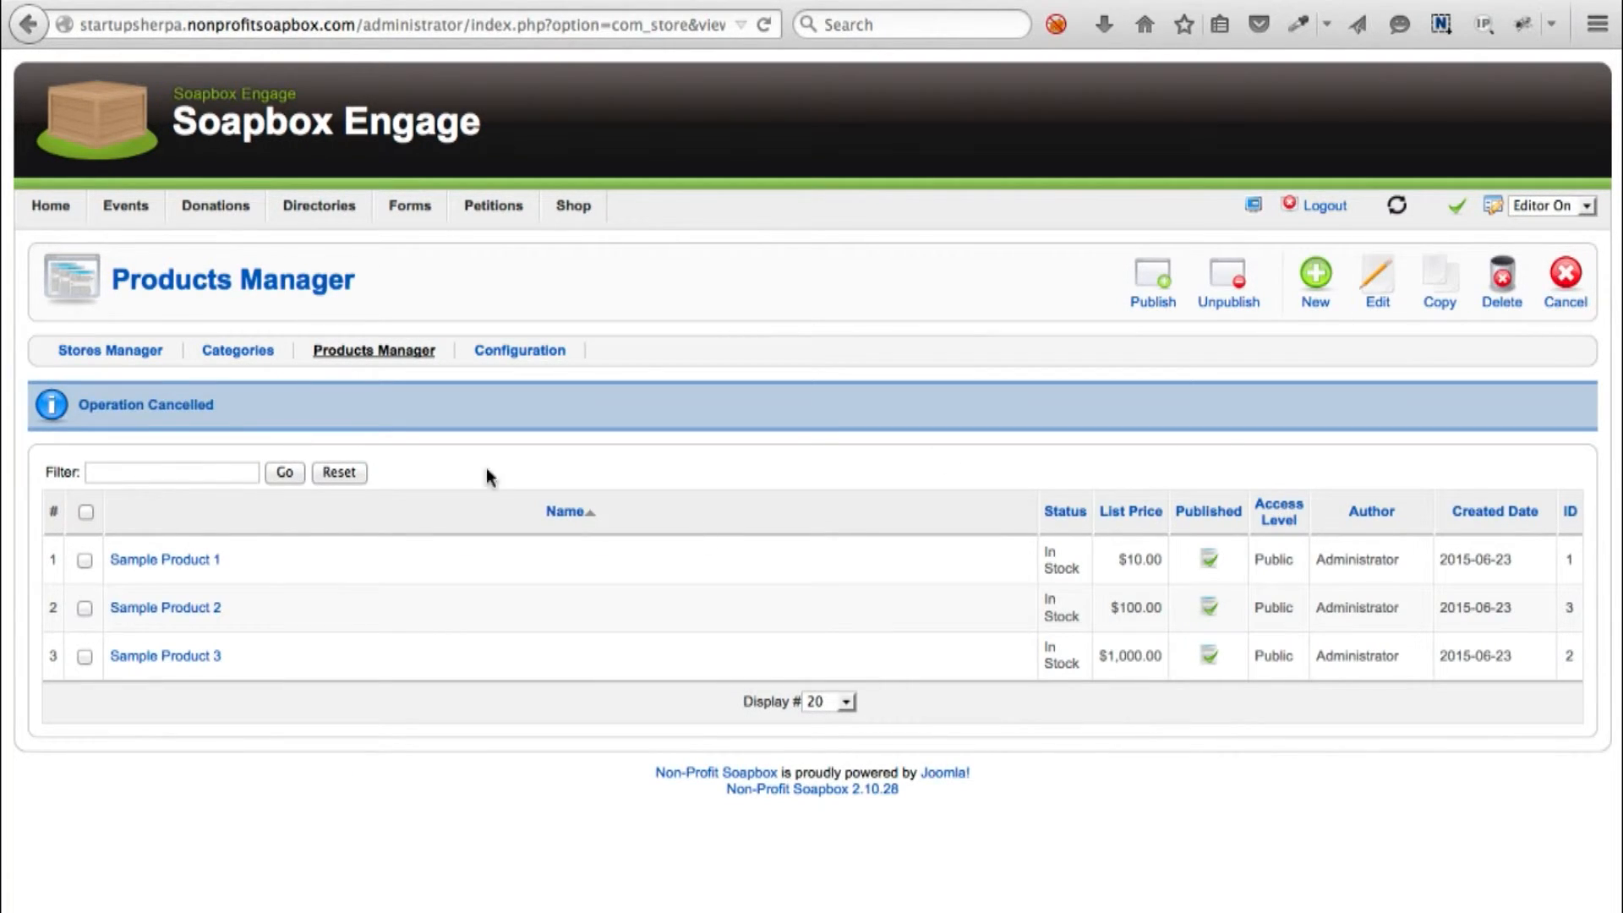
Step: Open My First Store for editing and examine its basic details, customizable headings and labels, and intro and outro text
{"action": "left_click", "coordinate": [110, 350]}
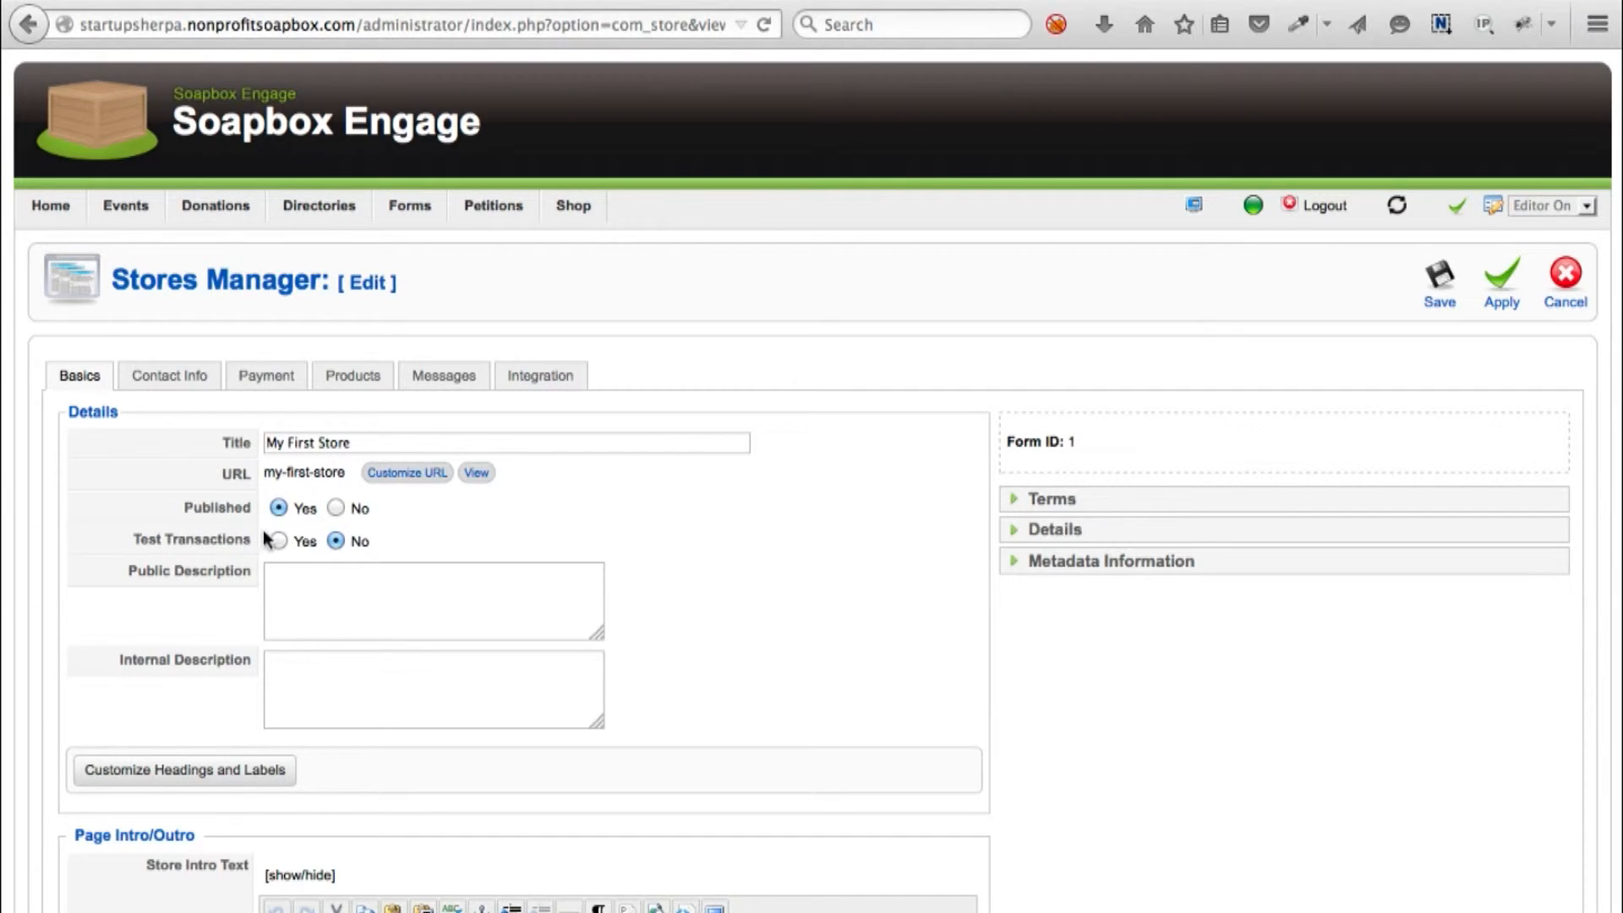
{"action": "mouse_move", "coordinate": [236, 544]}
{"action": "scroll", "coordinate": [1175, 763], "scroll_direction": "down", "scroll_amount": 3}
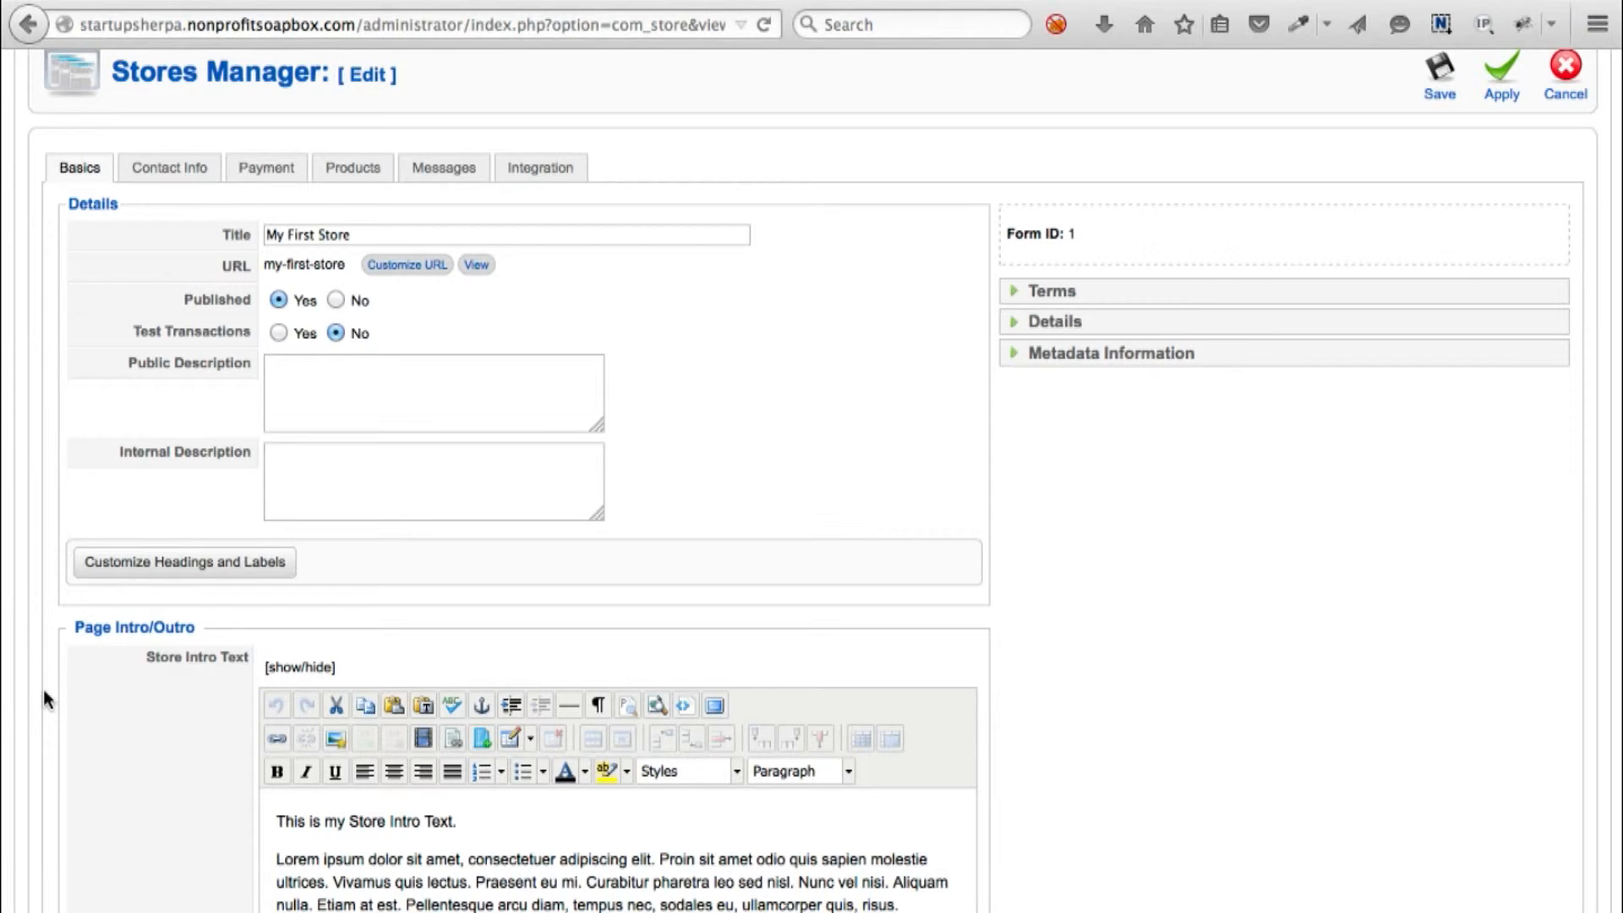
{"action": "left_click", "coordinate": [202, 572]}
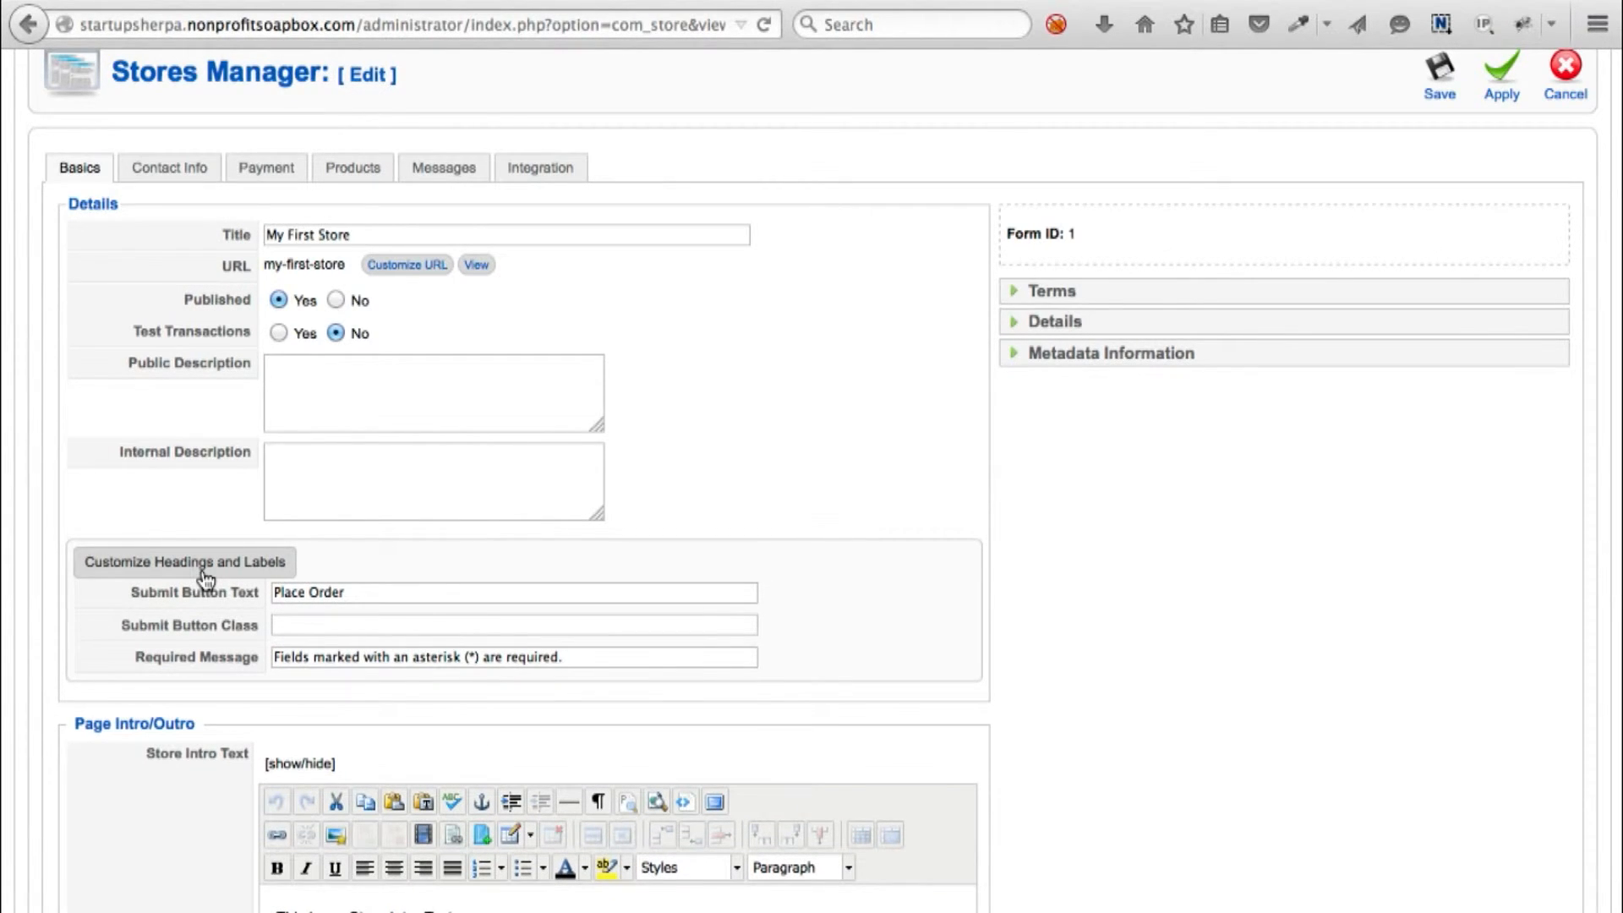
{"action": "left_click", "coordinate": [204, 573]}
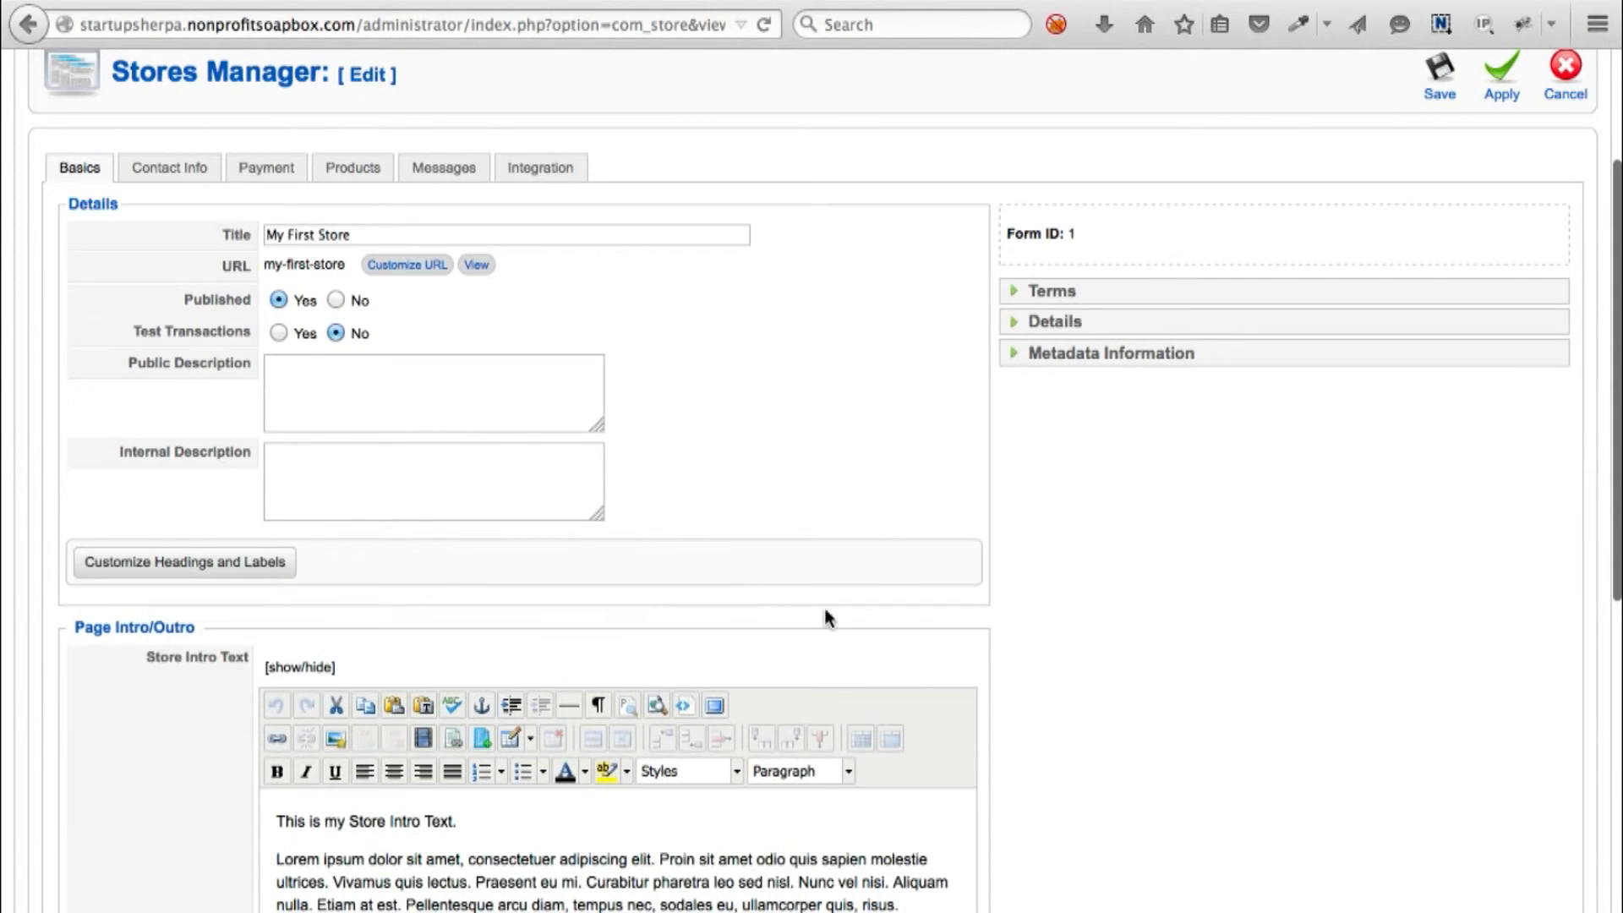
{"action": "scroll", "coordinate": [1183, 727], "scroll_direction": "down", "scroll_amount": 5}
{"action": "scroll", "coordinate": [1186, 729], "scroll_direction": "down", "scroll_amount": 3}
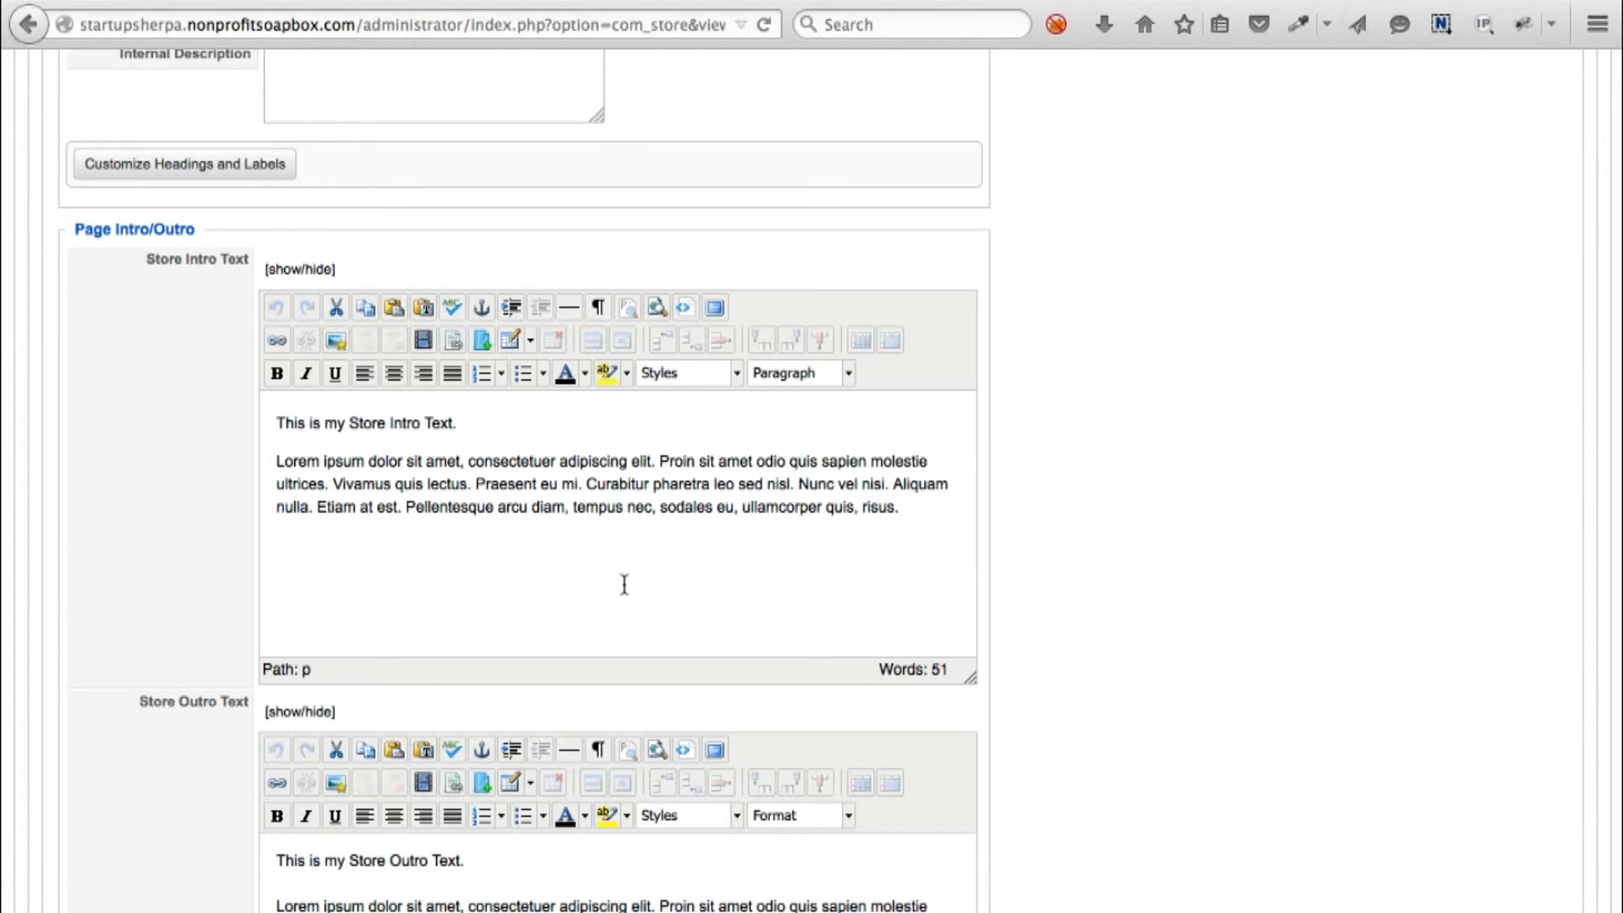
{"action": "scroll", "coordinate": [1265, 572], "scroll_direction": "up", "scroll_amount": 10}
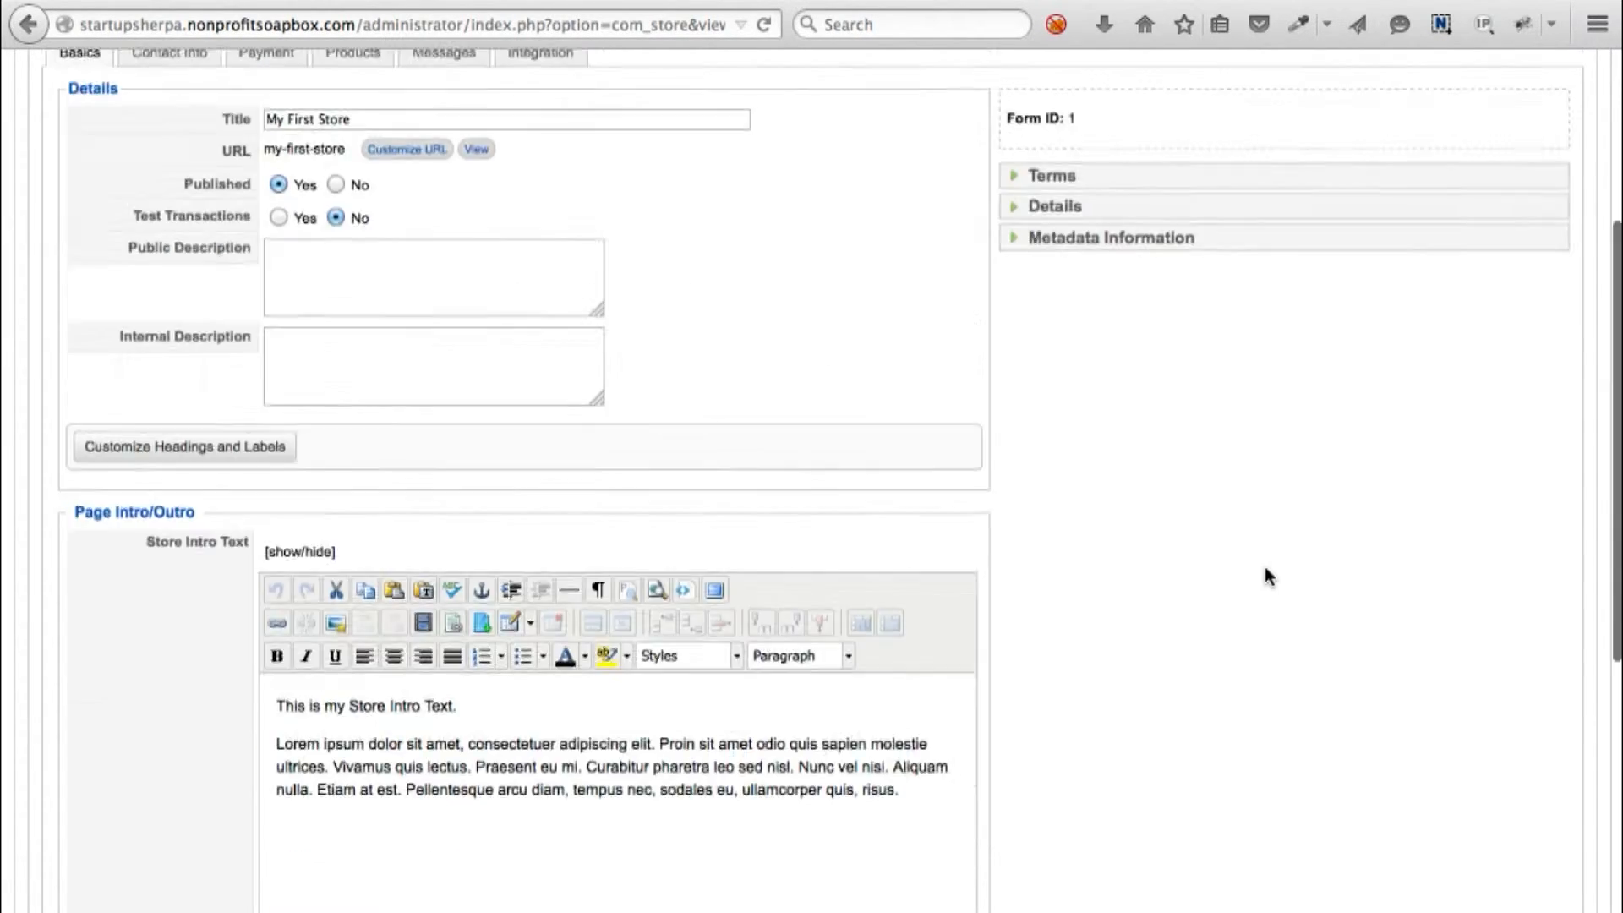
Step: Set Honeypot to Yes in the store's contact fields, and review its payment settings alongside the public store page
{"action": "left_click", "coordinate": [160, 381]}
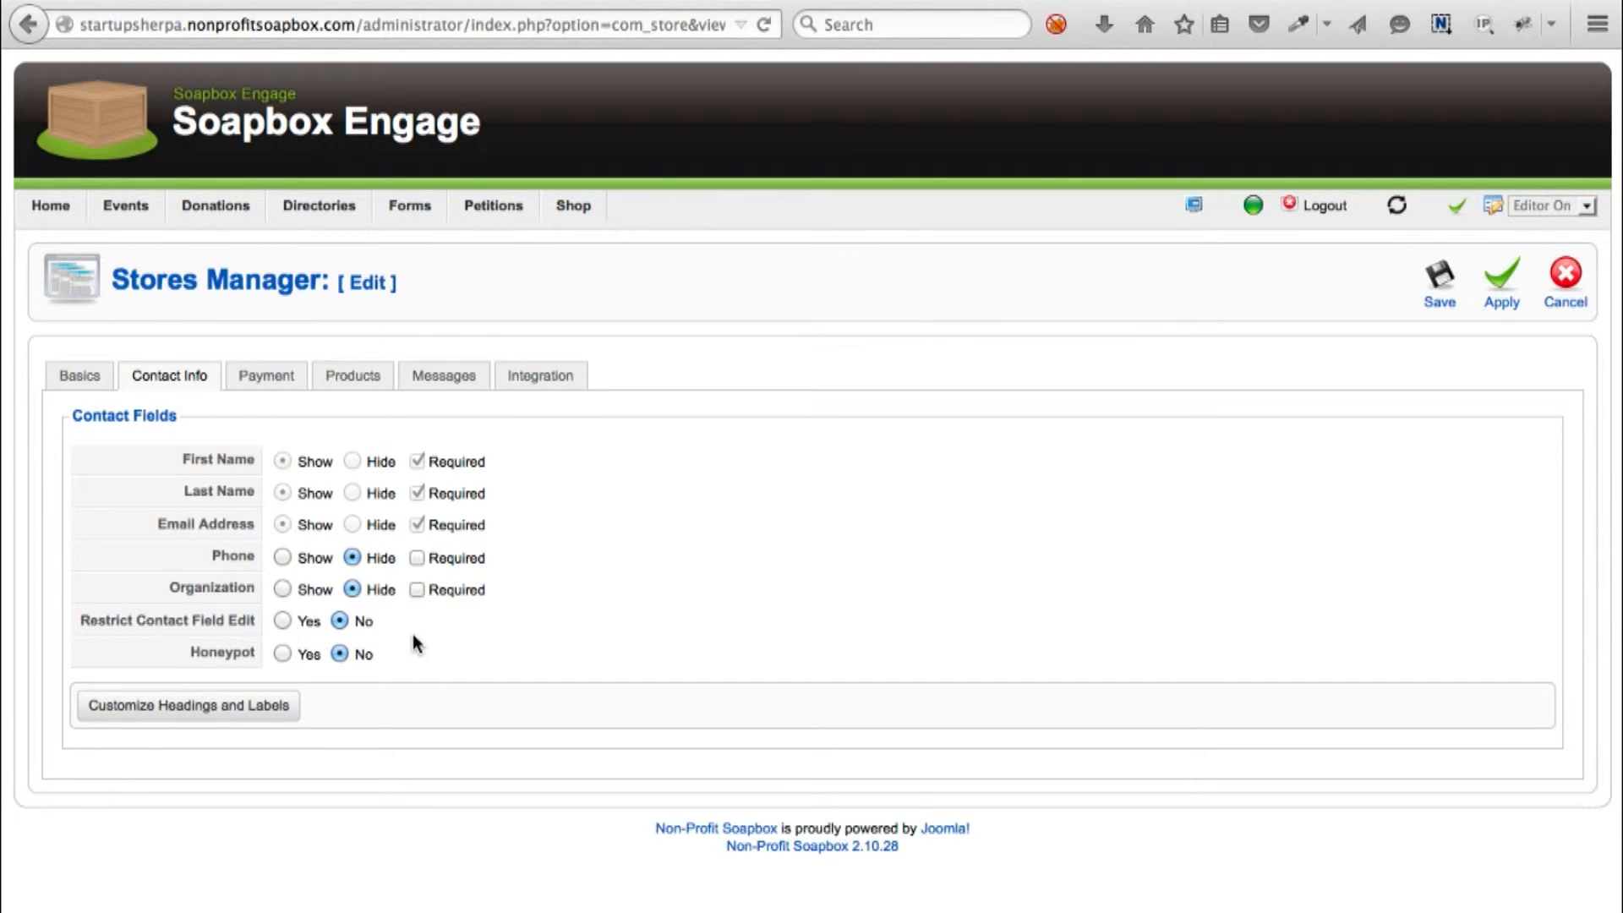
{"action": "left_click", "coordinate": [281, 653]}
{"action": "left_click", "coordinate": [264, 377]}
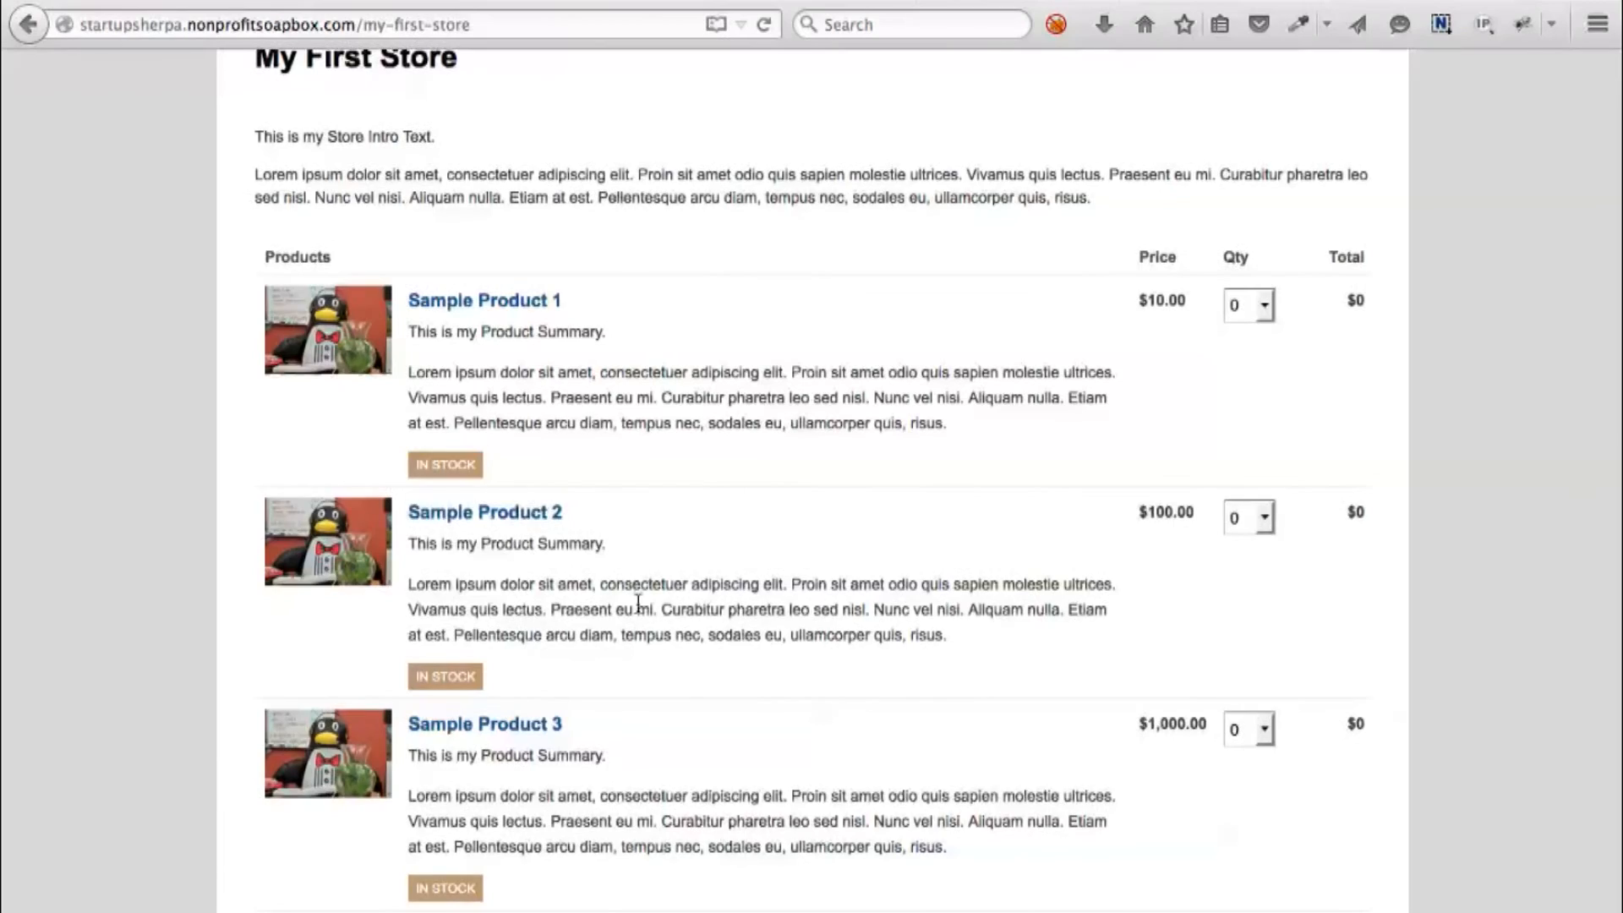
{"action": "scroll", "coordinate": [638, 602], "scroll_direction": "down", "scroll_amount": 15}
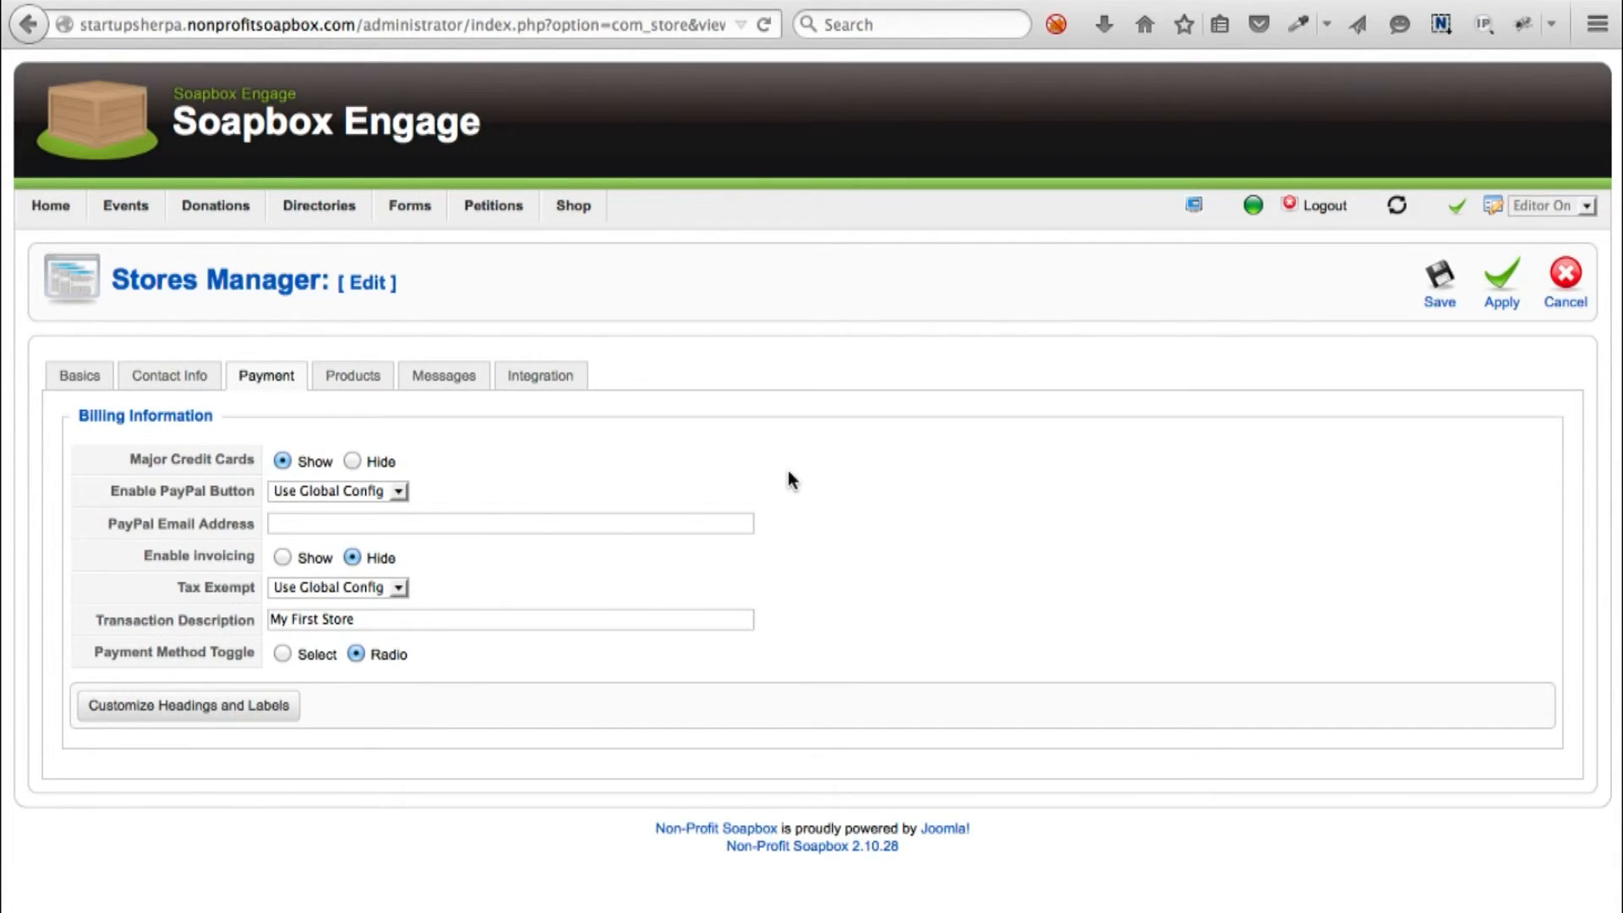
Step: Examine the store's product display options and its product list, including the handle for reordering Sample Product 1
{"action": "left_click", "coordinate": [355, 380]}
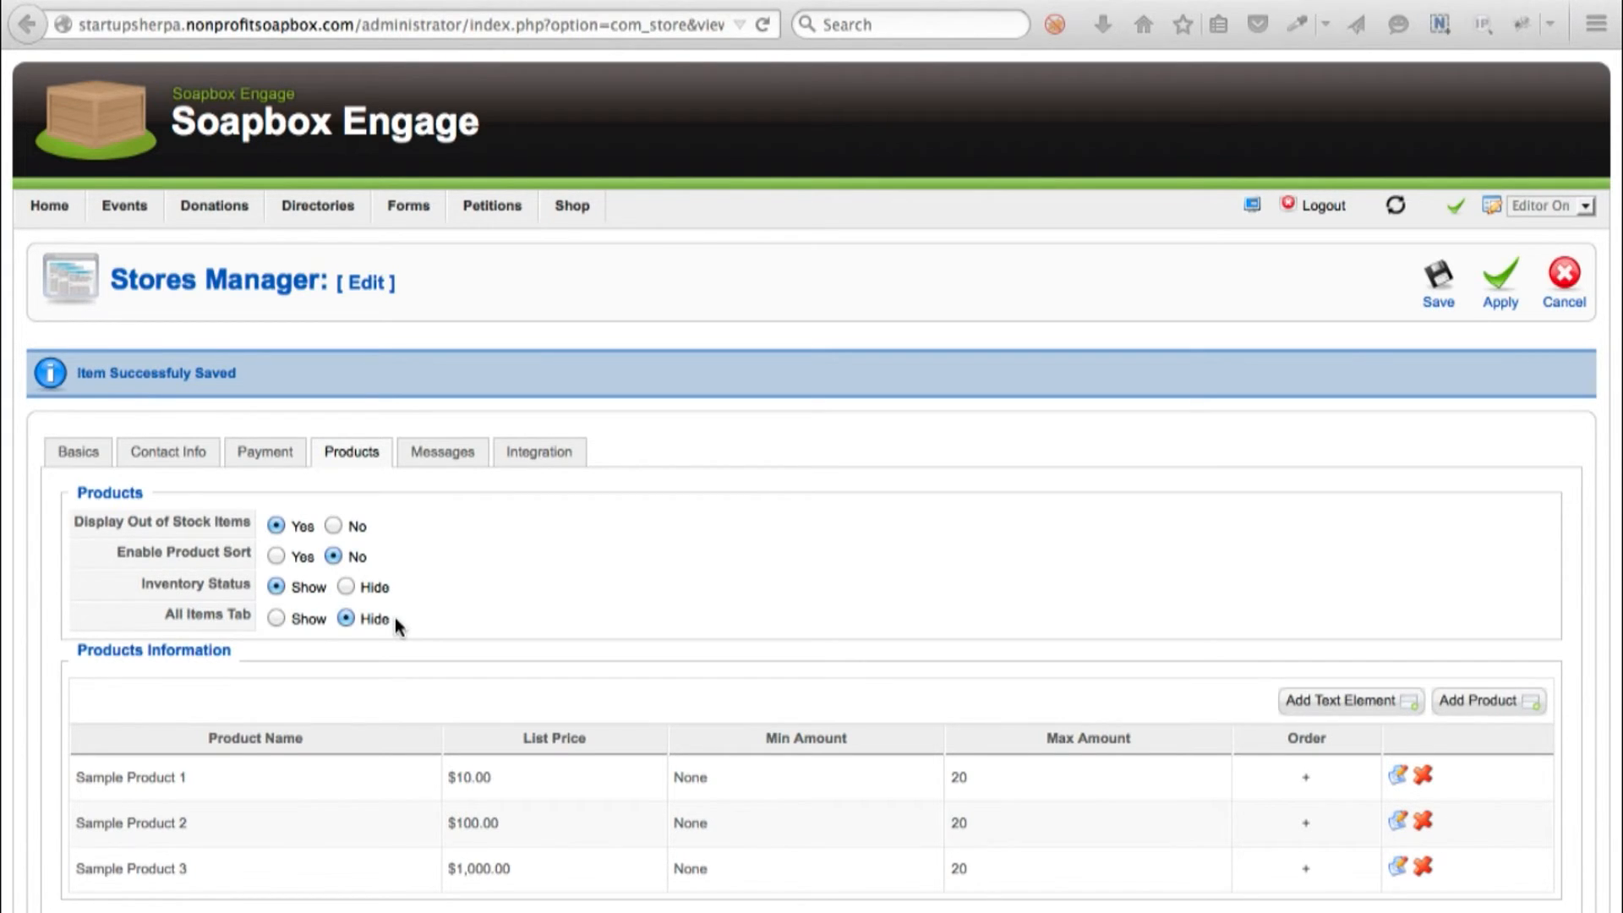
{"action": "scroll", "coordinate": [393, 617], "scroll_direction": "down", "scroll_amount": 2}
{"action": "scroll", "coordinate": [394, 617], "scroll_direction": "down", "scroll_amount": 1}
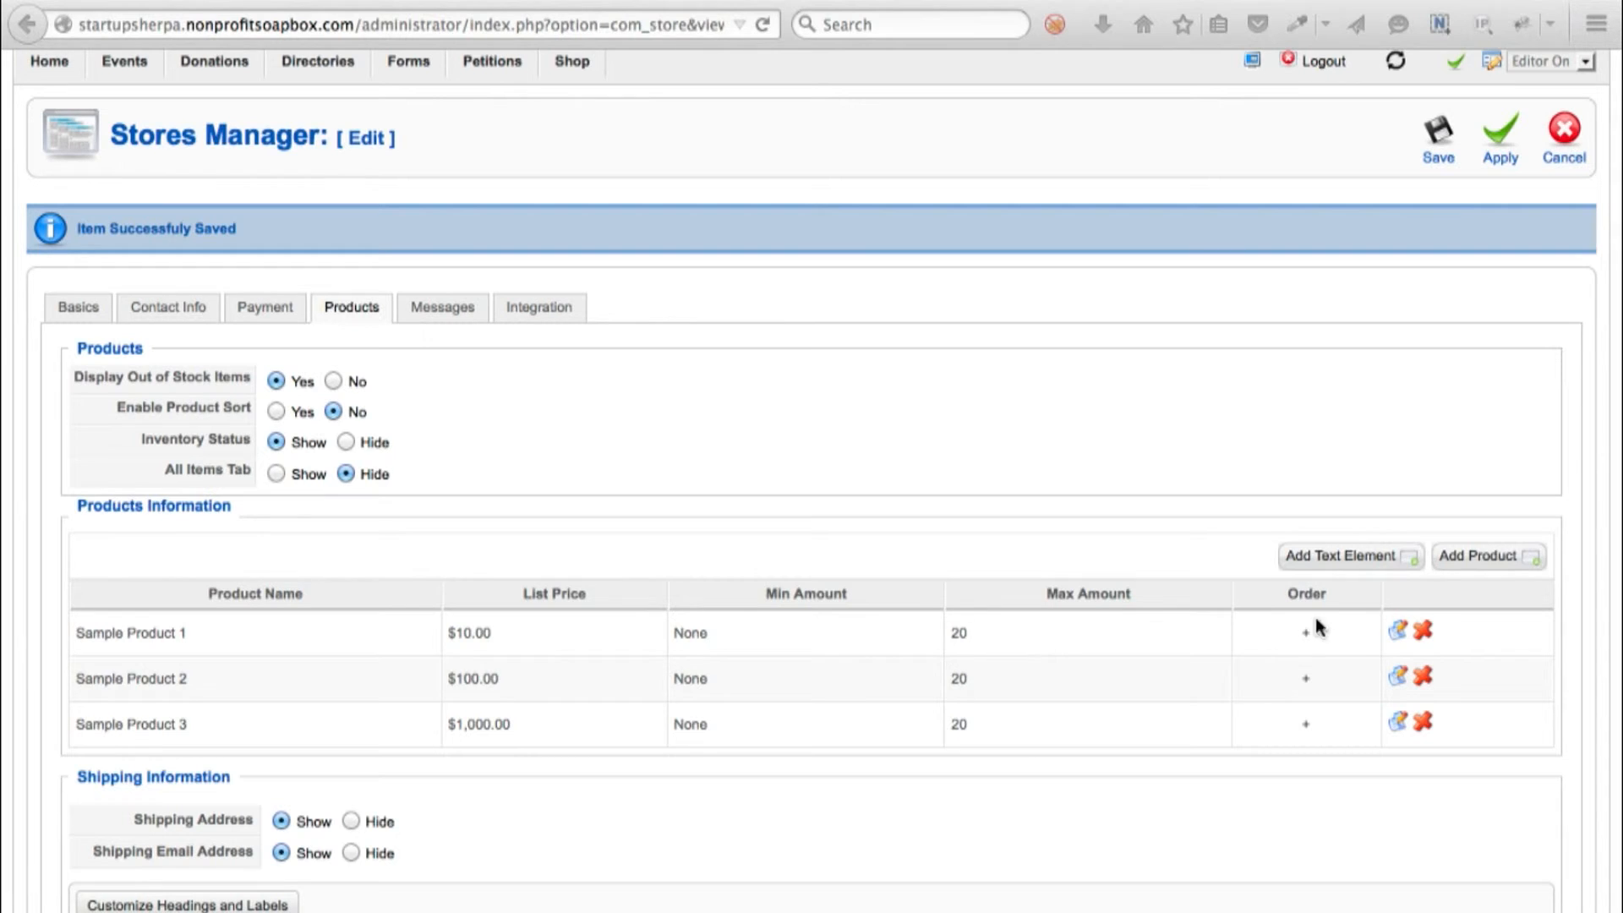
{"action": "mouse_move", "coordinate": [1306, 636]}
{"action": "left_mouse_down"}
{"action": "mouse_move", "coordinate": [1304, 685]}
{"action": "mouse_move", "coordinate": [1310, 647]}
{"action": "left_mouse_up"}
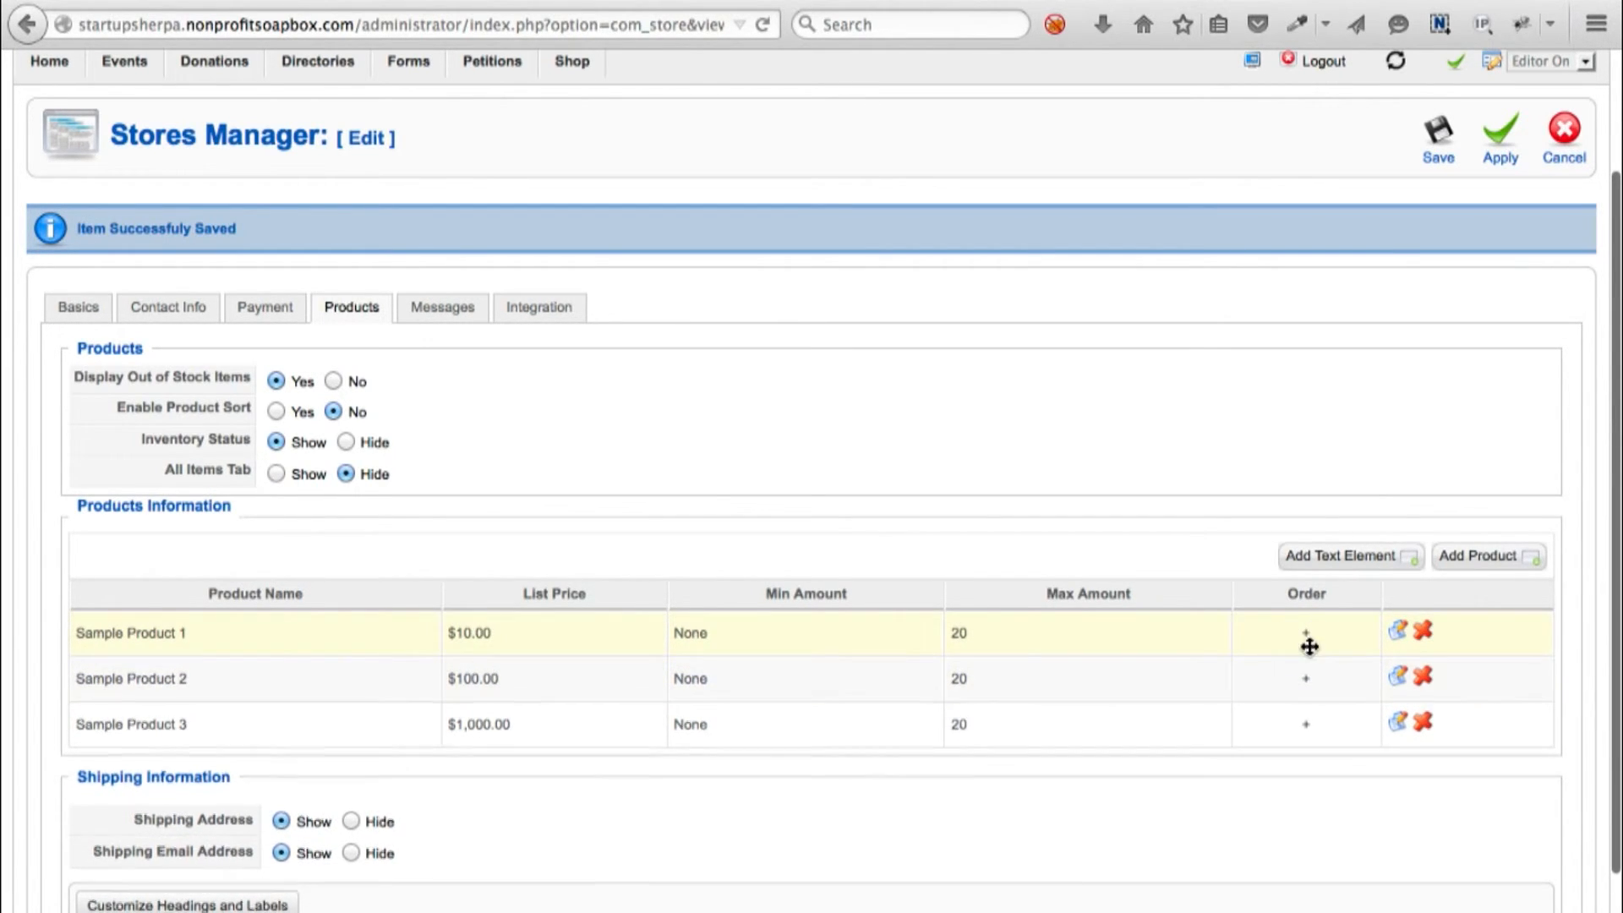
Step: Check Sample Product 1's minimum and maximum amounts and categories in the store, cancel the edit, and view the shipping information options
{"action": "left_click", "coordinate": [1398, 632]}
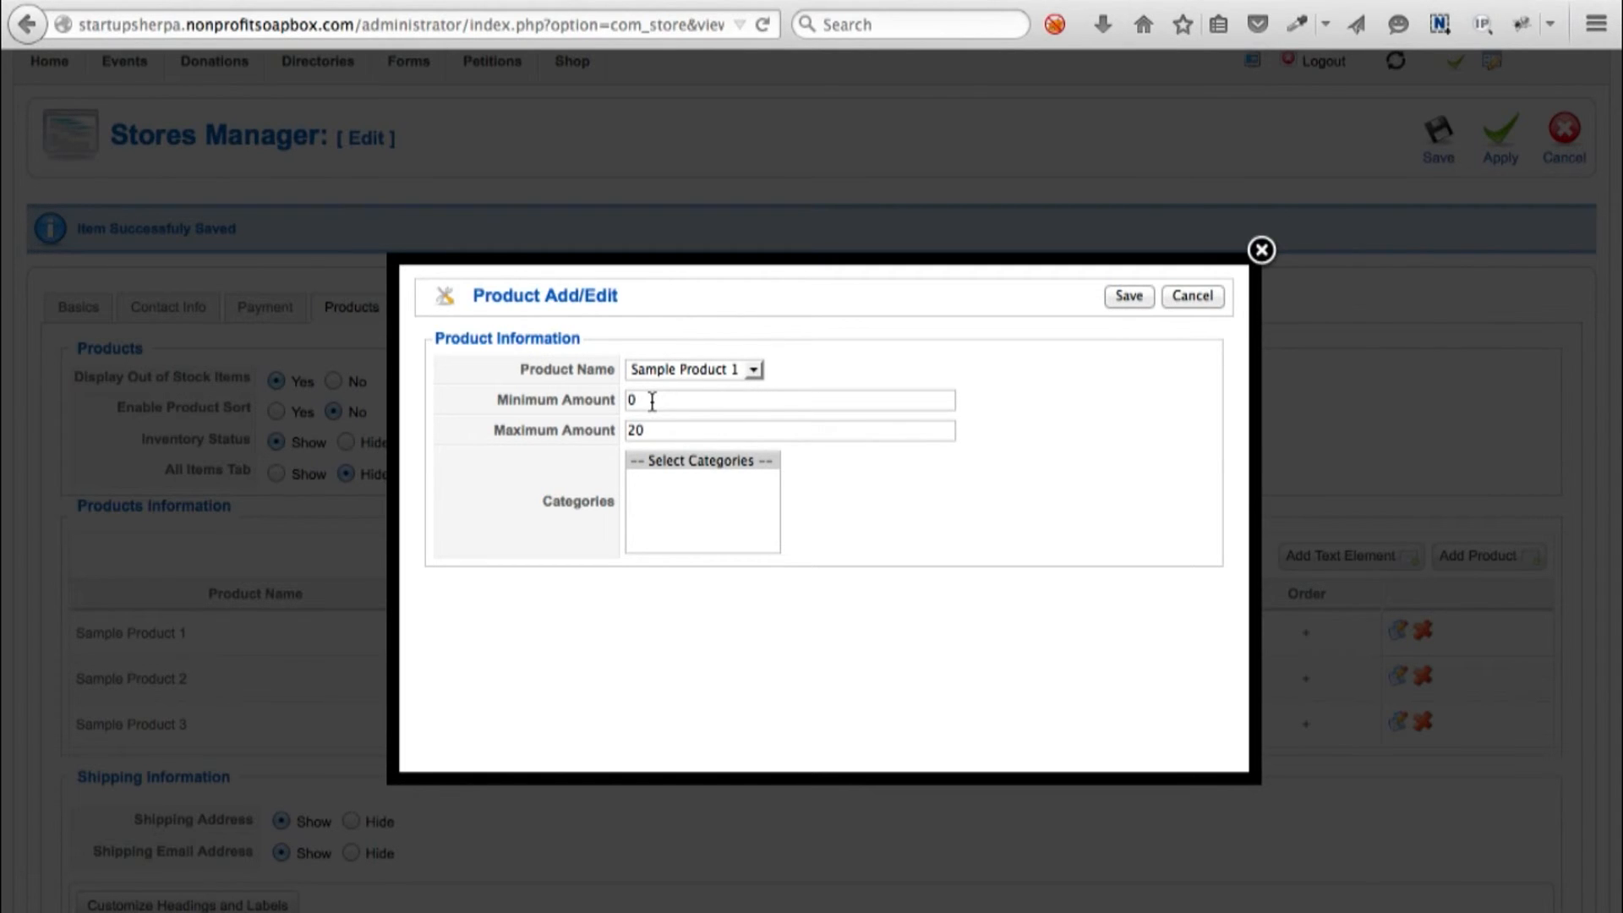
{"action": "left_click", "coordinate": [1184, 297]}
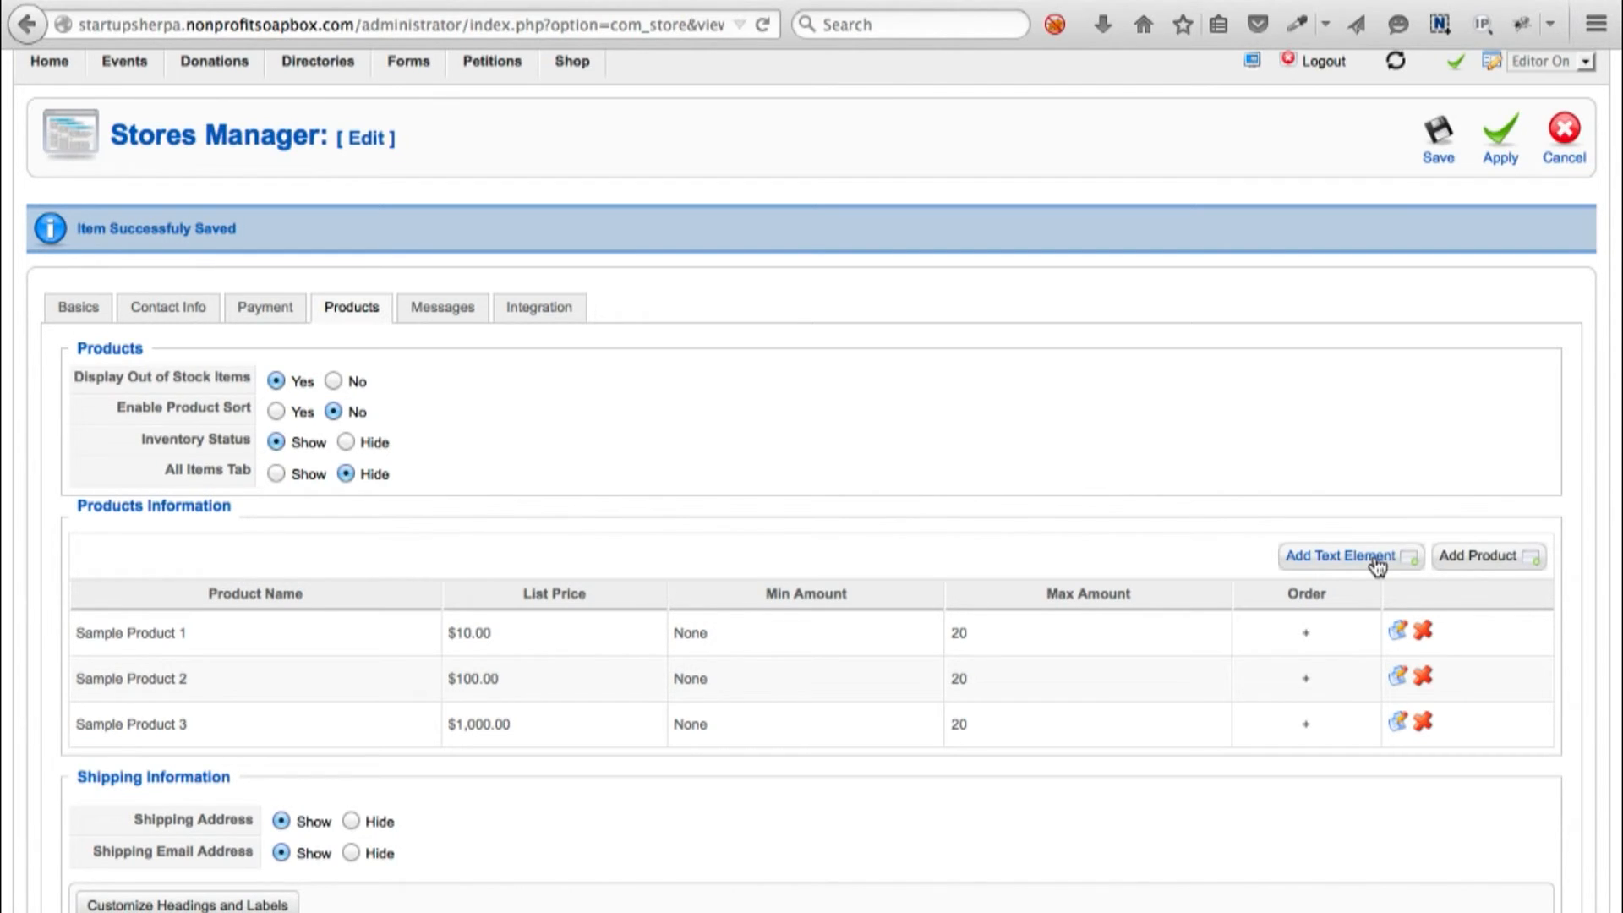
{"action": "scroll", "coordinate": [1006, 850], "scroll_direction": "down", "scroll_amount": 2}
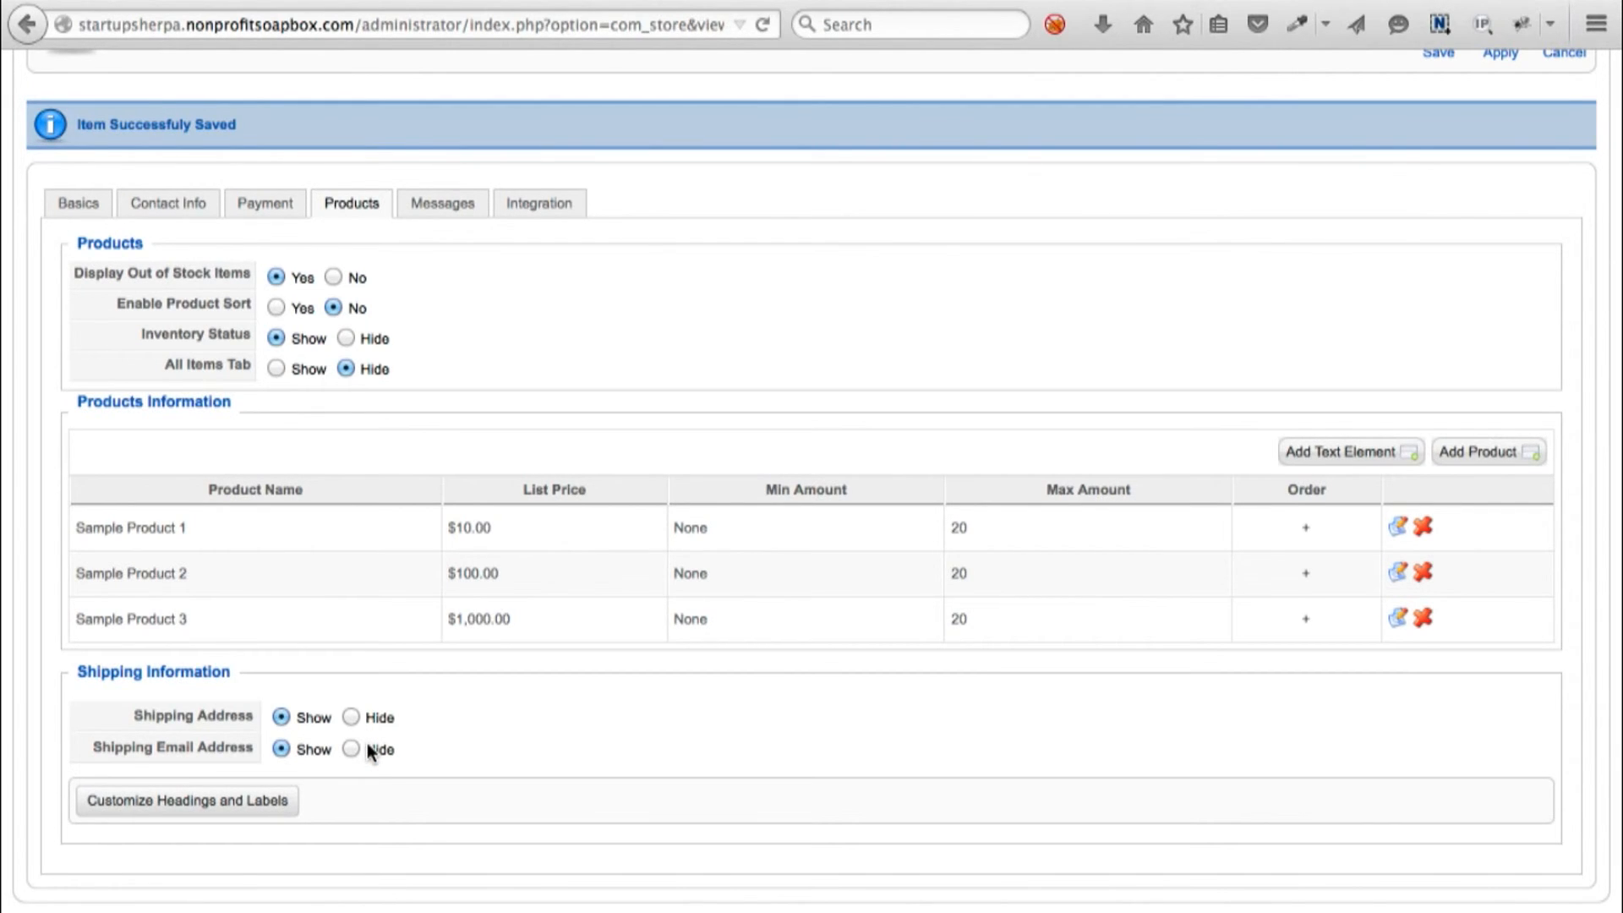
Step: Examine the store's confirmation email settings, the {products} and ${amount} placeholders in its text, and the redirect and thank-you page sections
{"action": "left_click", "coordinate": [462, 211]}
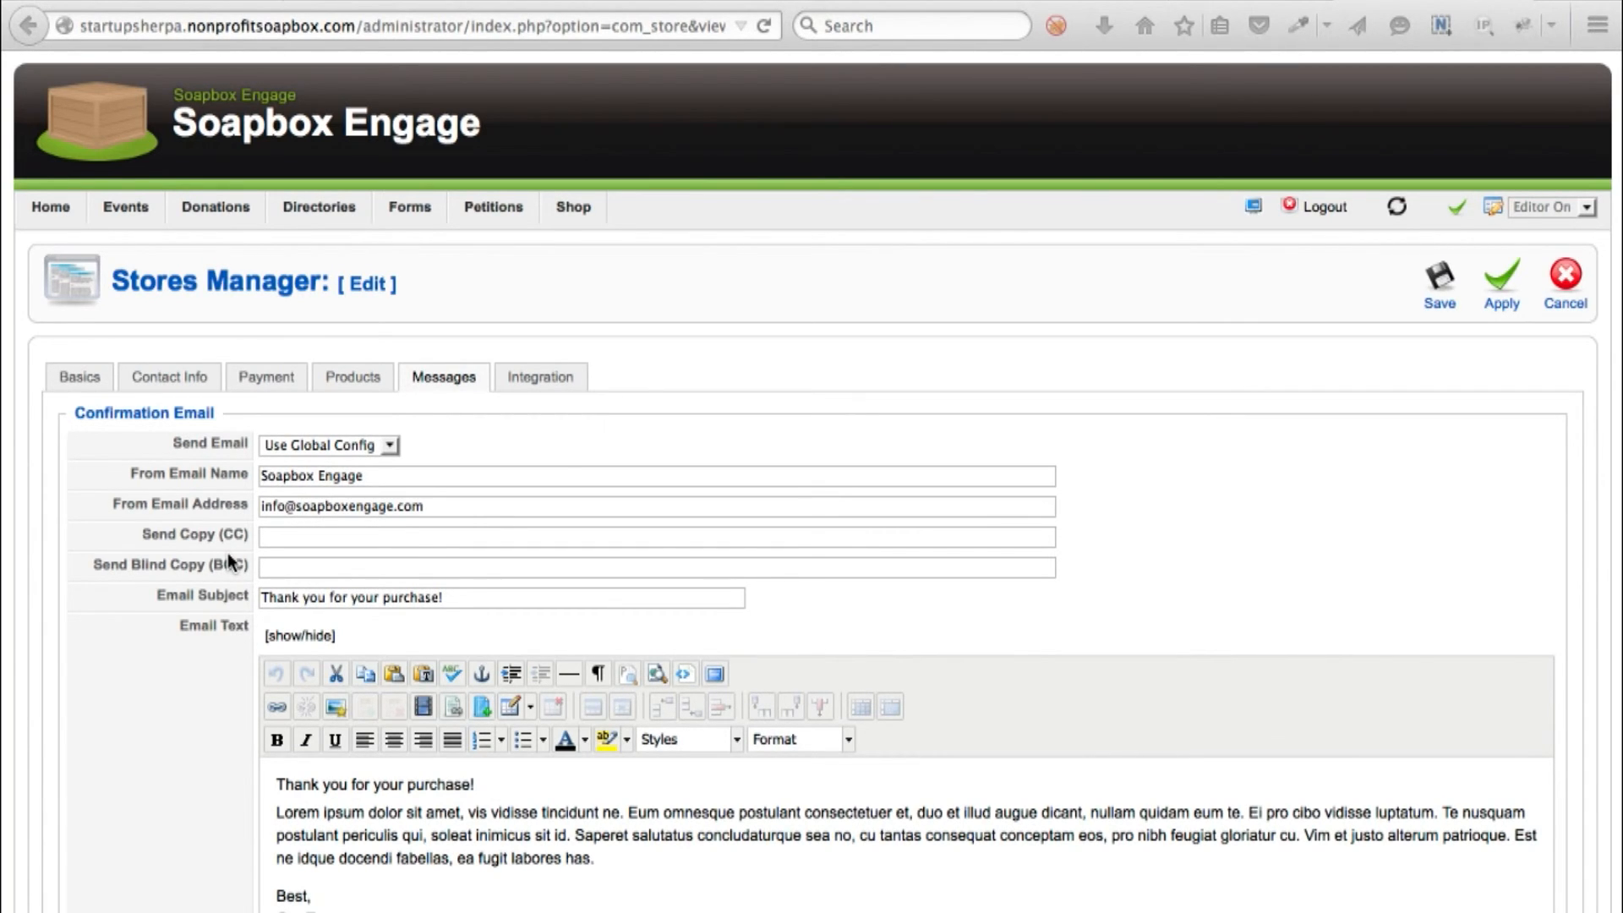
{"action": "scroll", "coordinate": [140, 697], "scroll_direction": "down", "scroll_amount": 3}
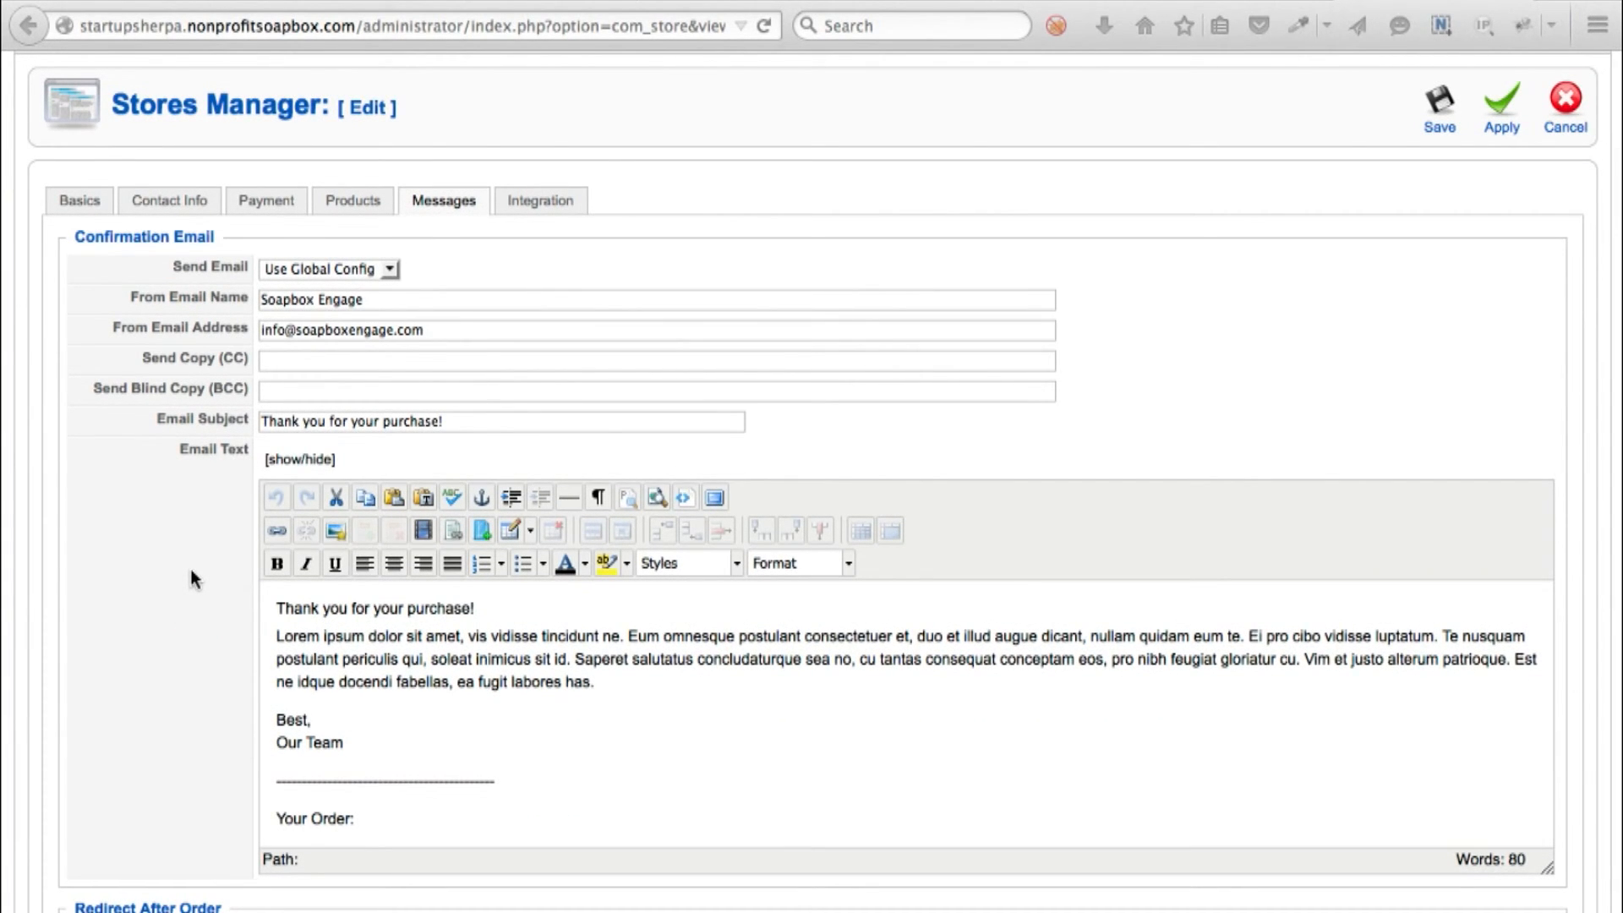
{"action": "scroll", "coordinate": [614, 725], "scroll_direction": "down", "scroll_amount": 2}
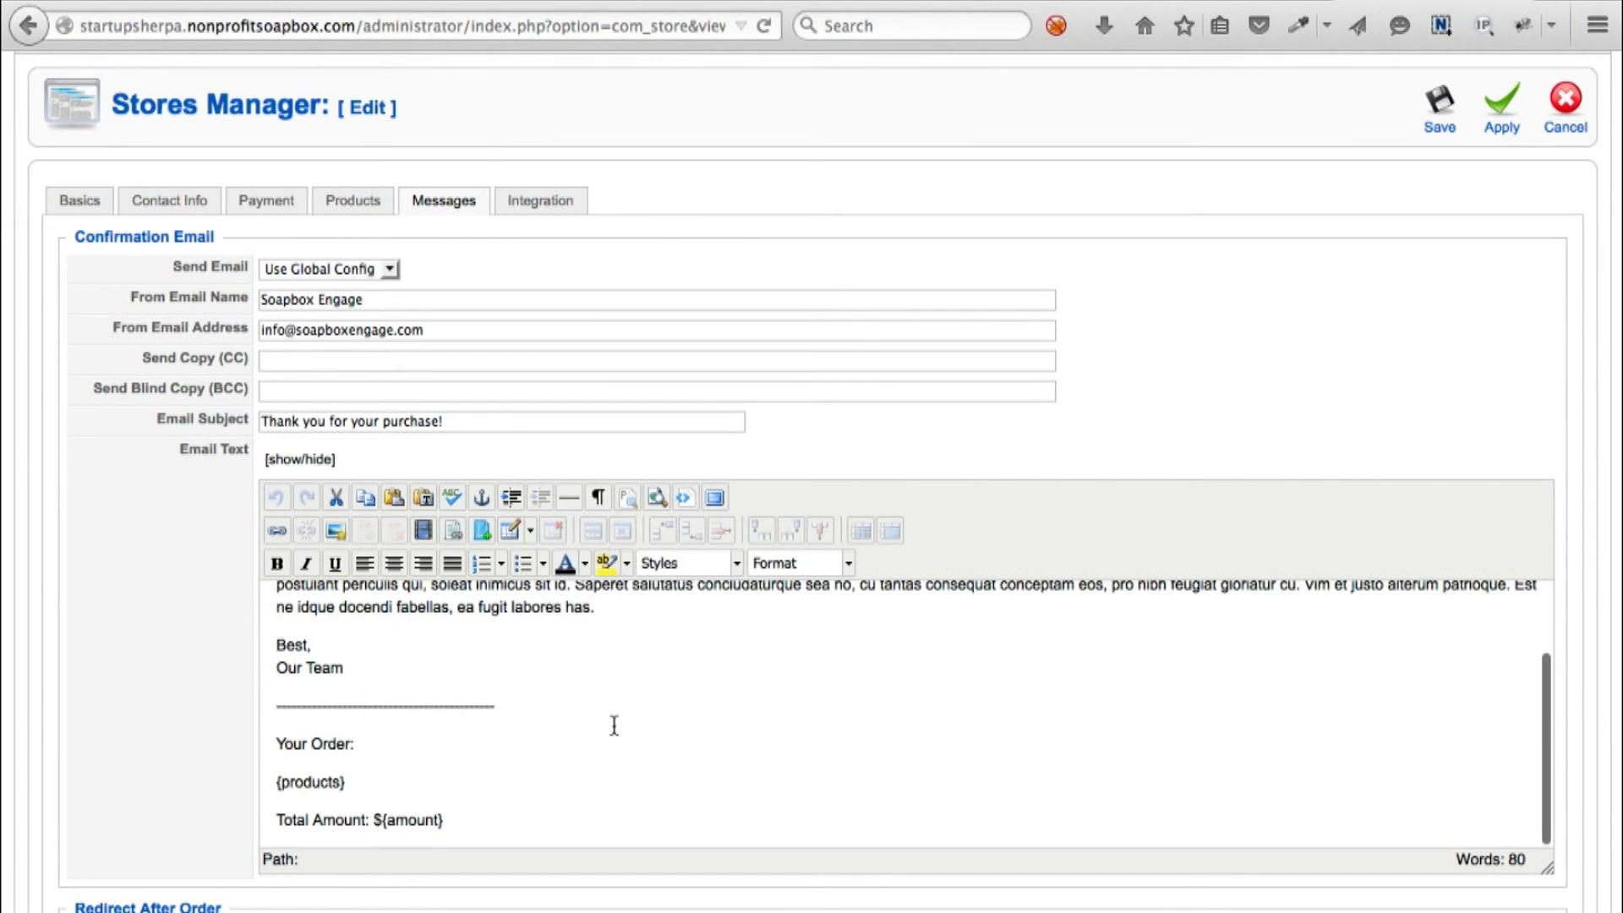
{"action": "left_click", "coordinate": [355, 782]}
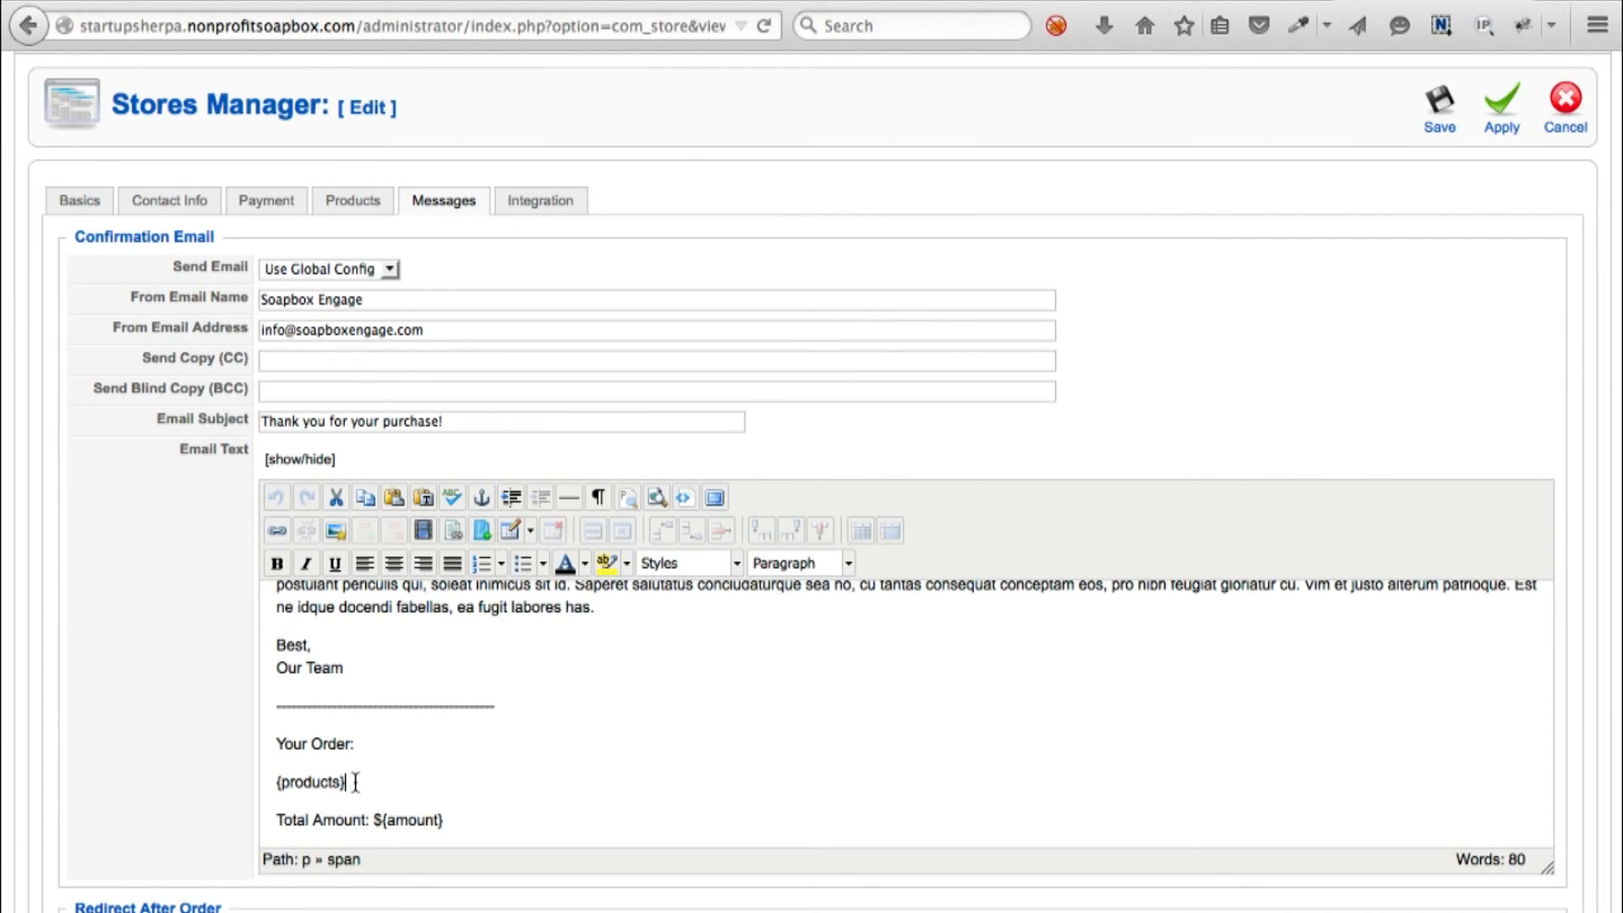
{"action": "left_click", "coordinate": [428, 817]}
{"action": "scroll", "coordinate": [114, 790], "scroll_direction": "down", "scroll_amount": 2}
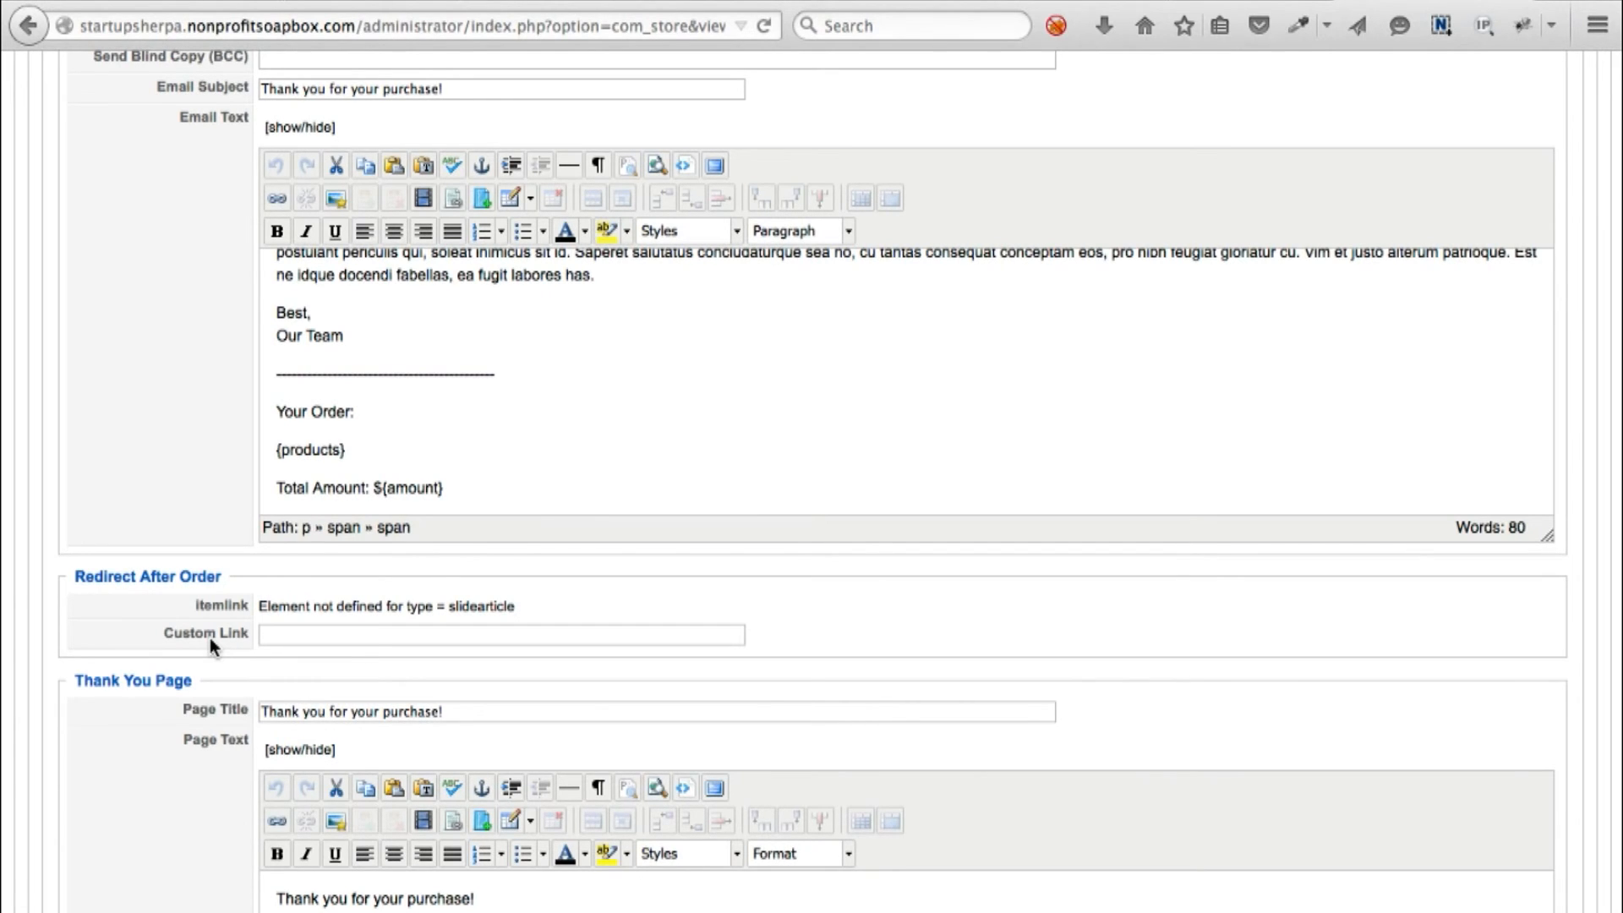
Step: Examine the store's custom redirect link field and the thank-you page title and text, including its {products} and ${amount} placeholders
{"action": "left_click", "coordinate": [268, 636]}
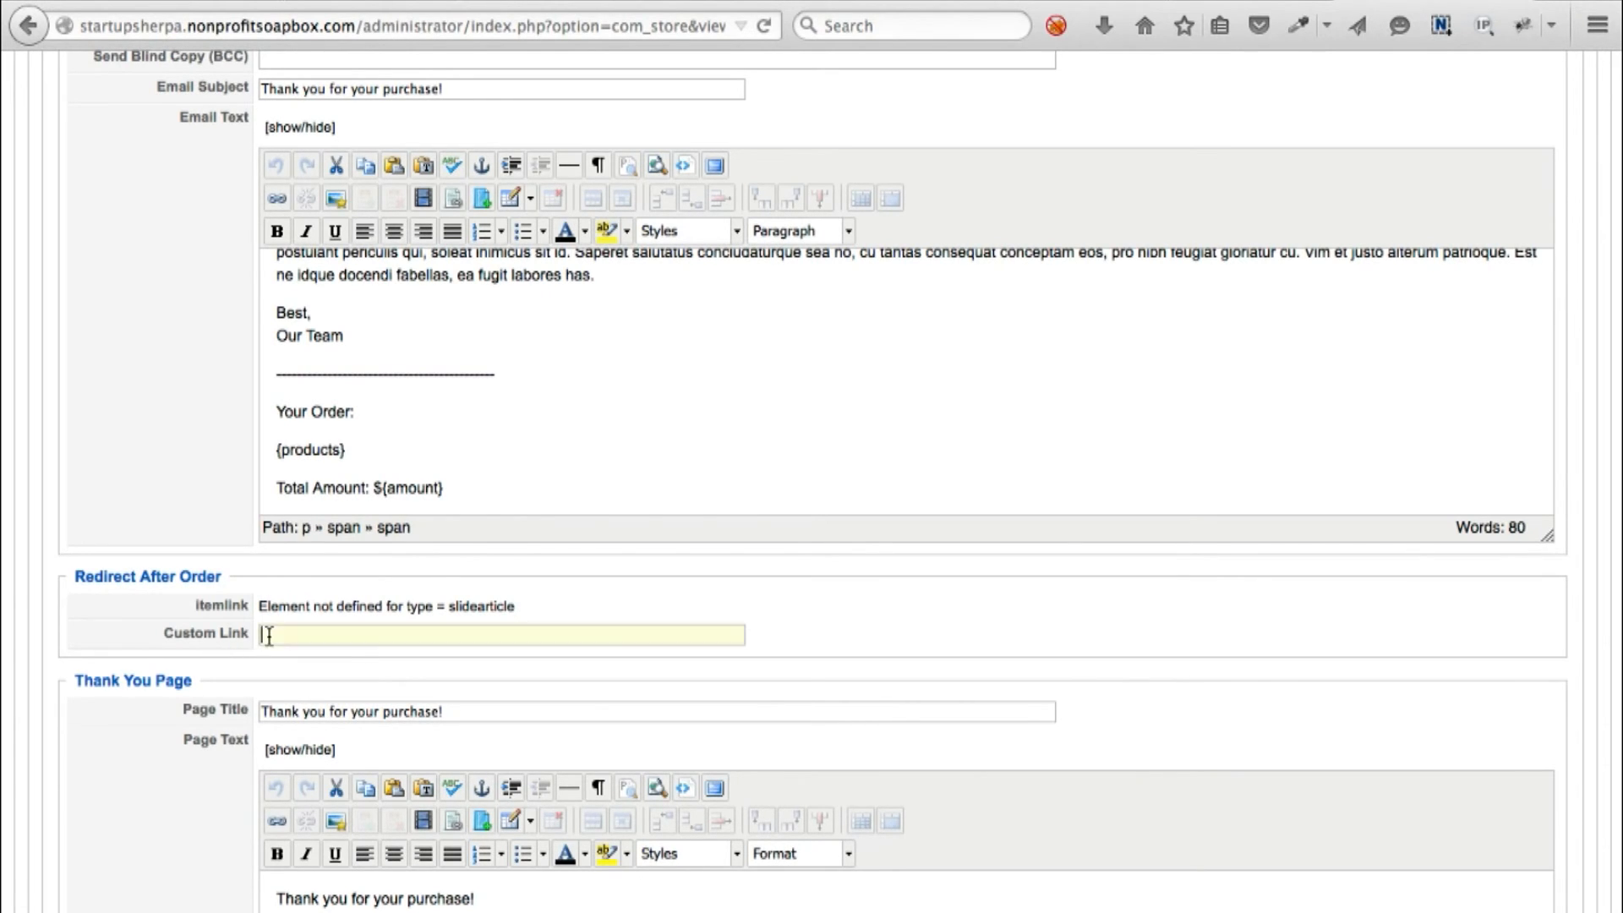
{"action": "scroll", "coordinate": [149, 749], "scroll_direction": "down", "scroll_amount": 5}
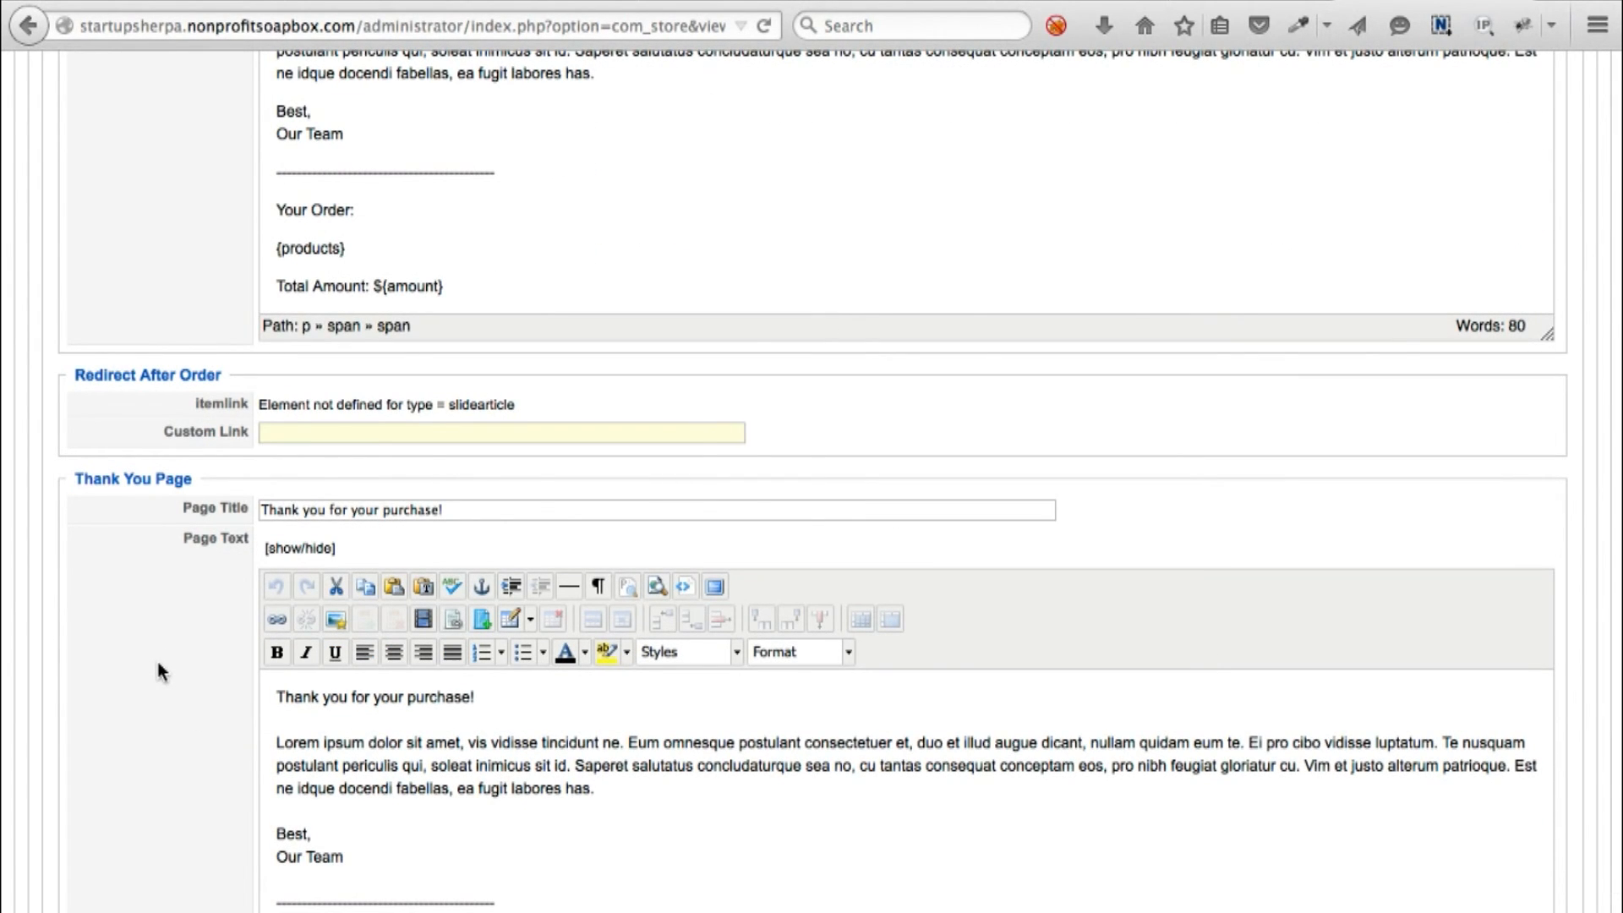
{"action": "scroll", "coordinate": [157, 672], "scroll_direction": "down", "scroll_amount": 3}
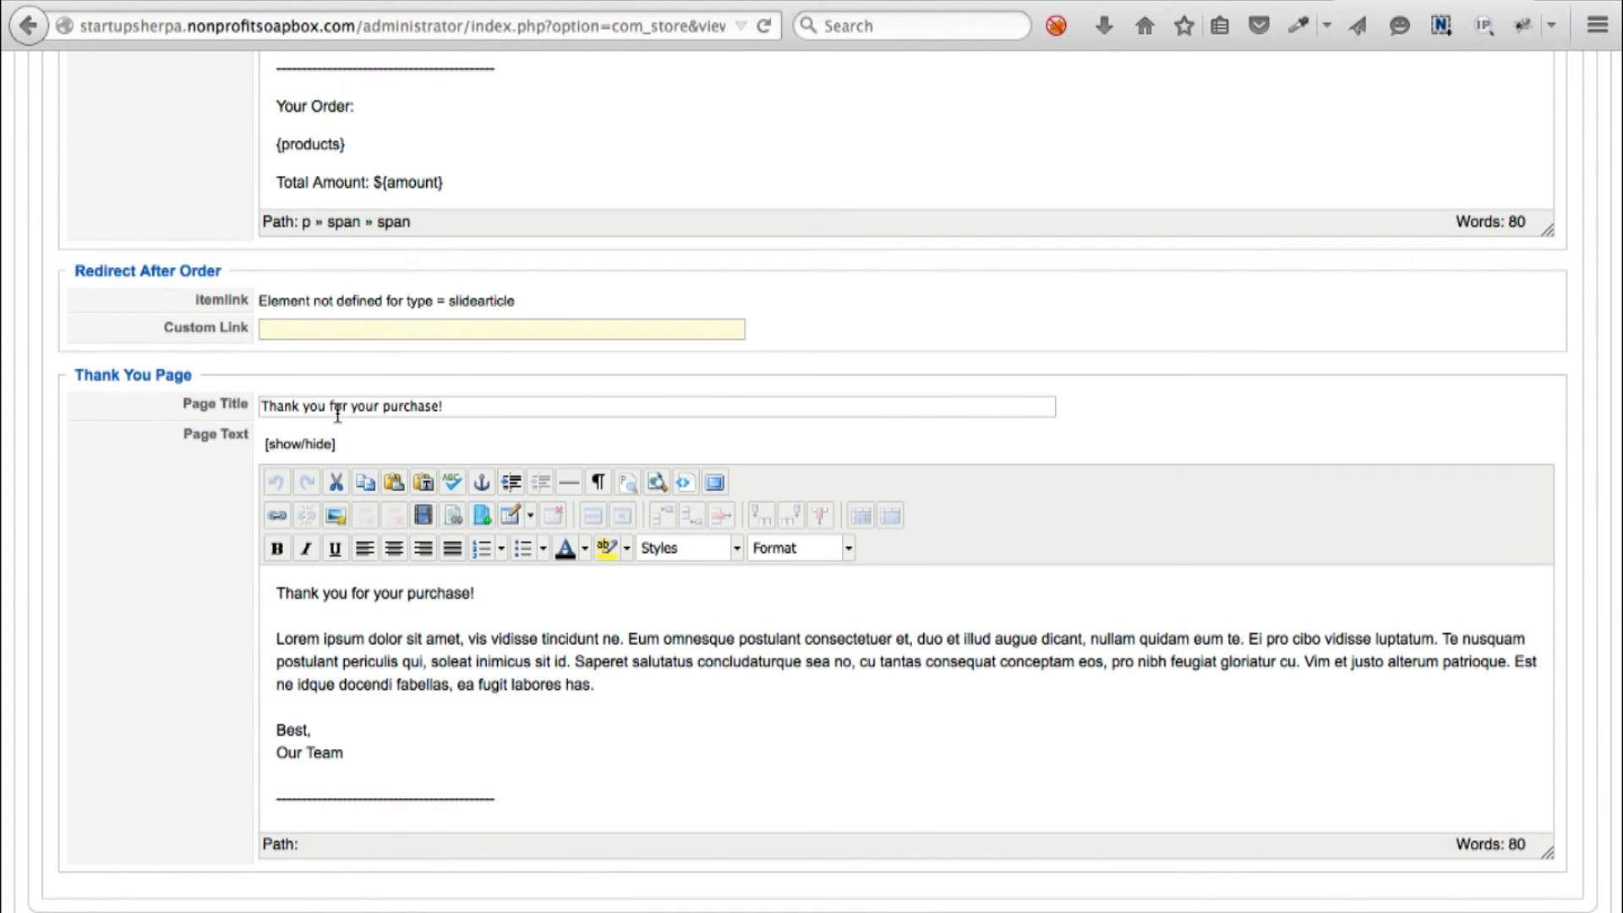
{"action": "left_click", "coordinate": [390, 661]}
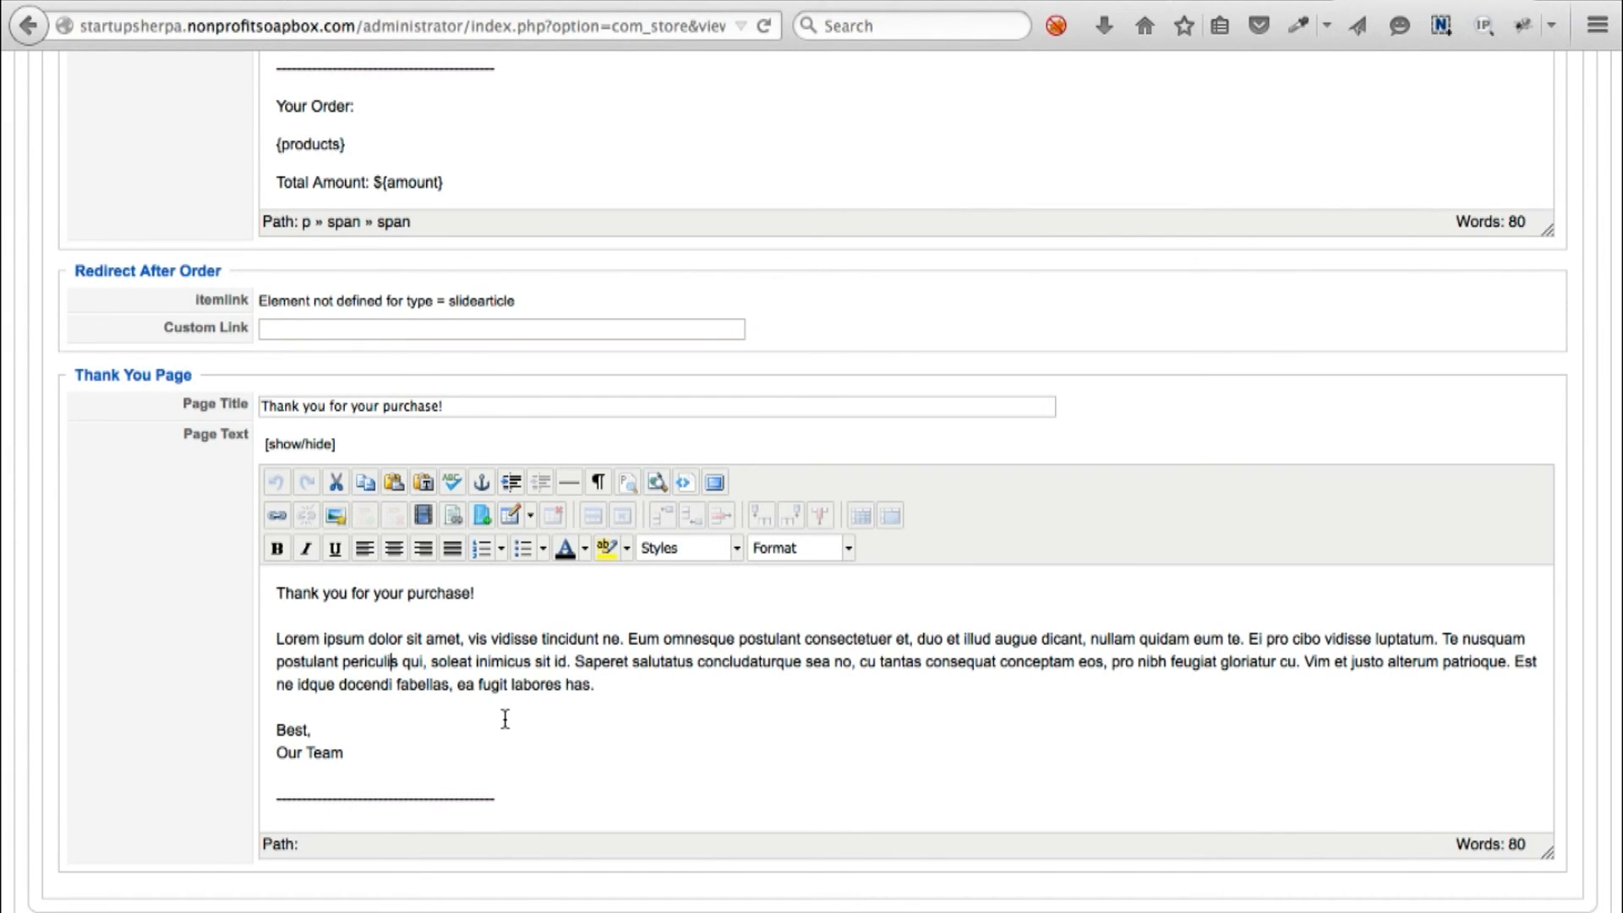
{"action": "scroll", "coordinate": [551, 725], "scroll_direction": "down", "scroll_amount": 3}
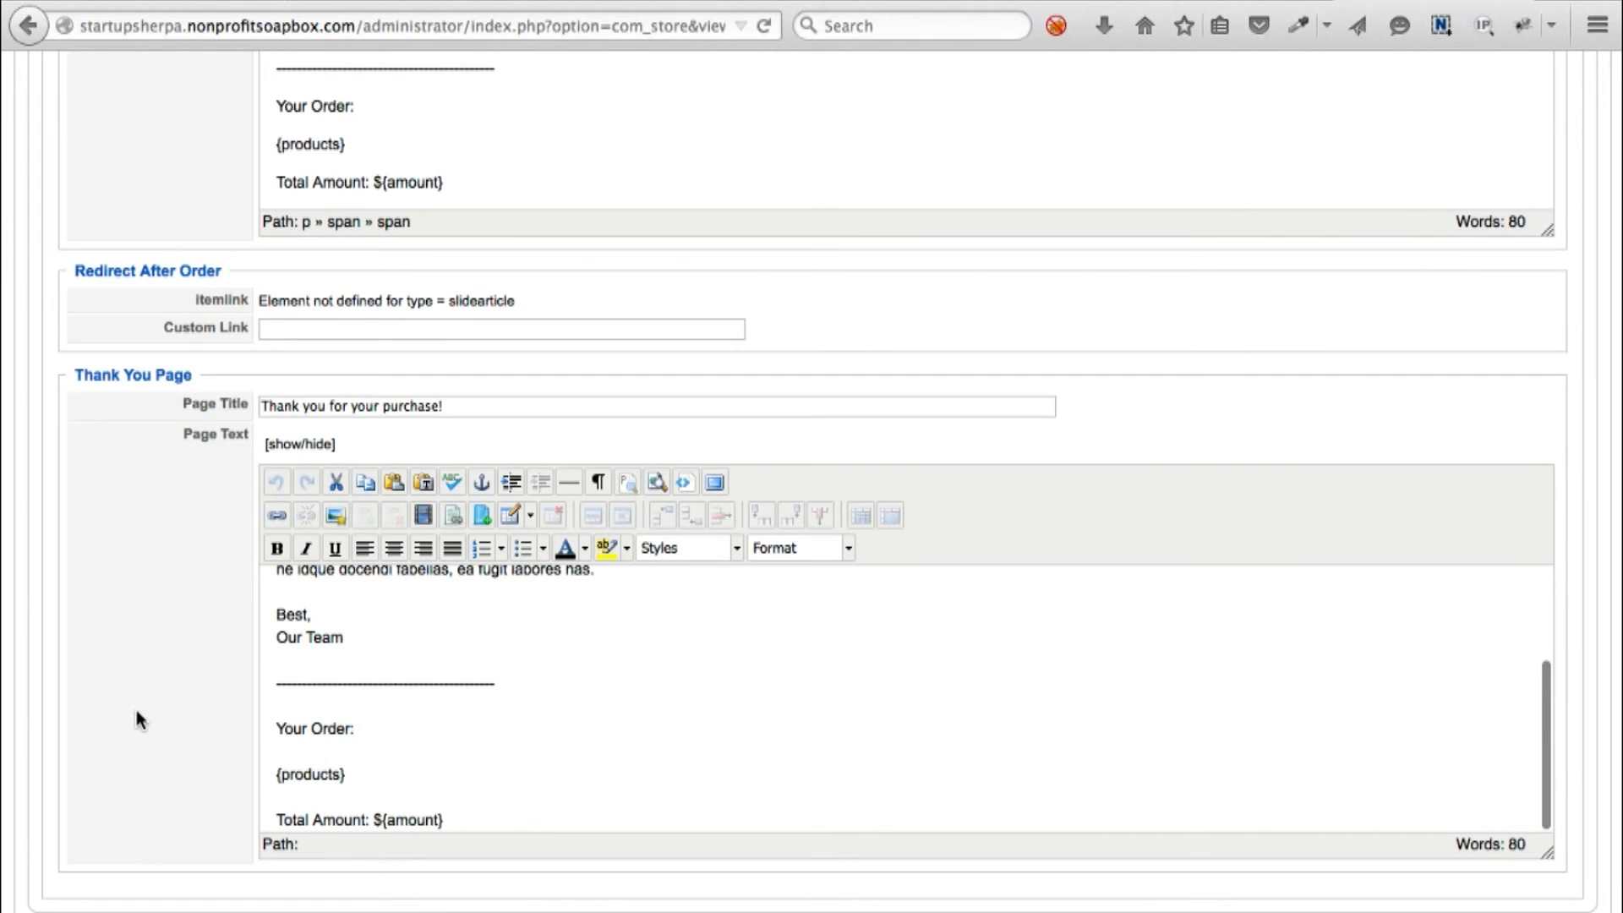
Step: View the store's Salesforce integration settings and check the available pricebook options without changing the selection
{"action": "scroll", "coordinate": [138, 718], "scroll_direction": "up", "scroll_amount": 5}
{"action": "scroll", "coordinate": [138, 719], "scroll_direction": "up", "scroll_amount": 2}
{"action": "left_click", "coordinate": [543, 239]}
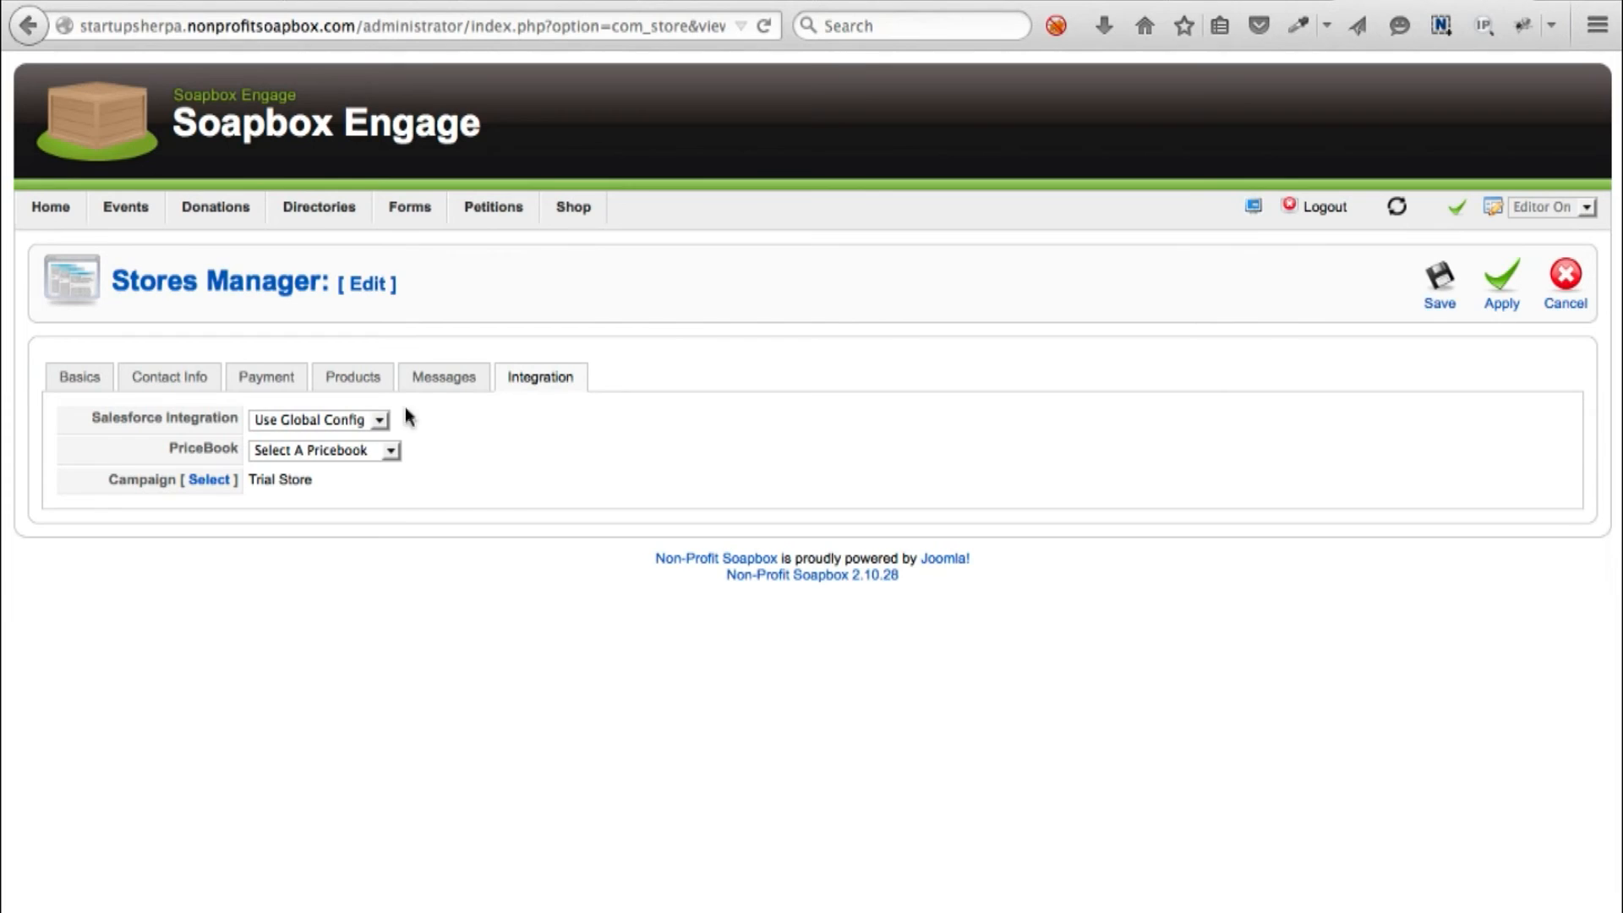
{"action": "left_click", "coordinate": [363, 452]}
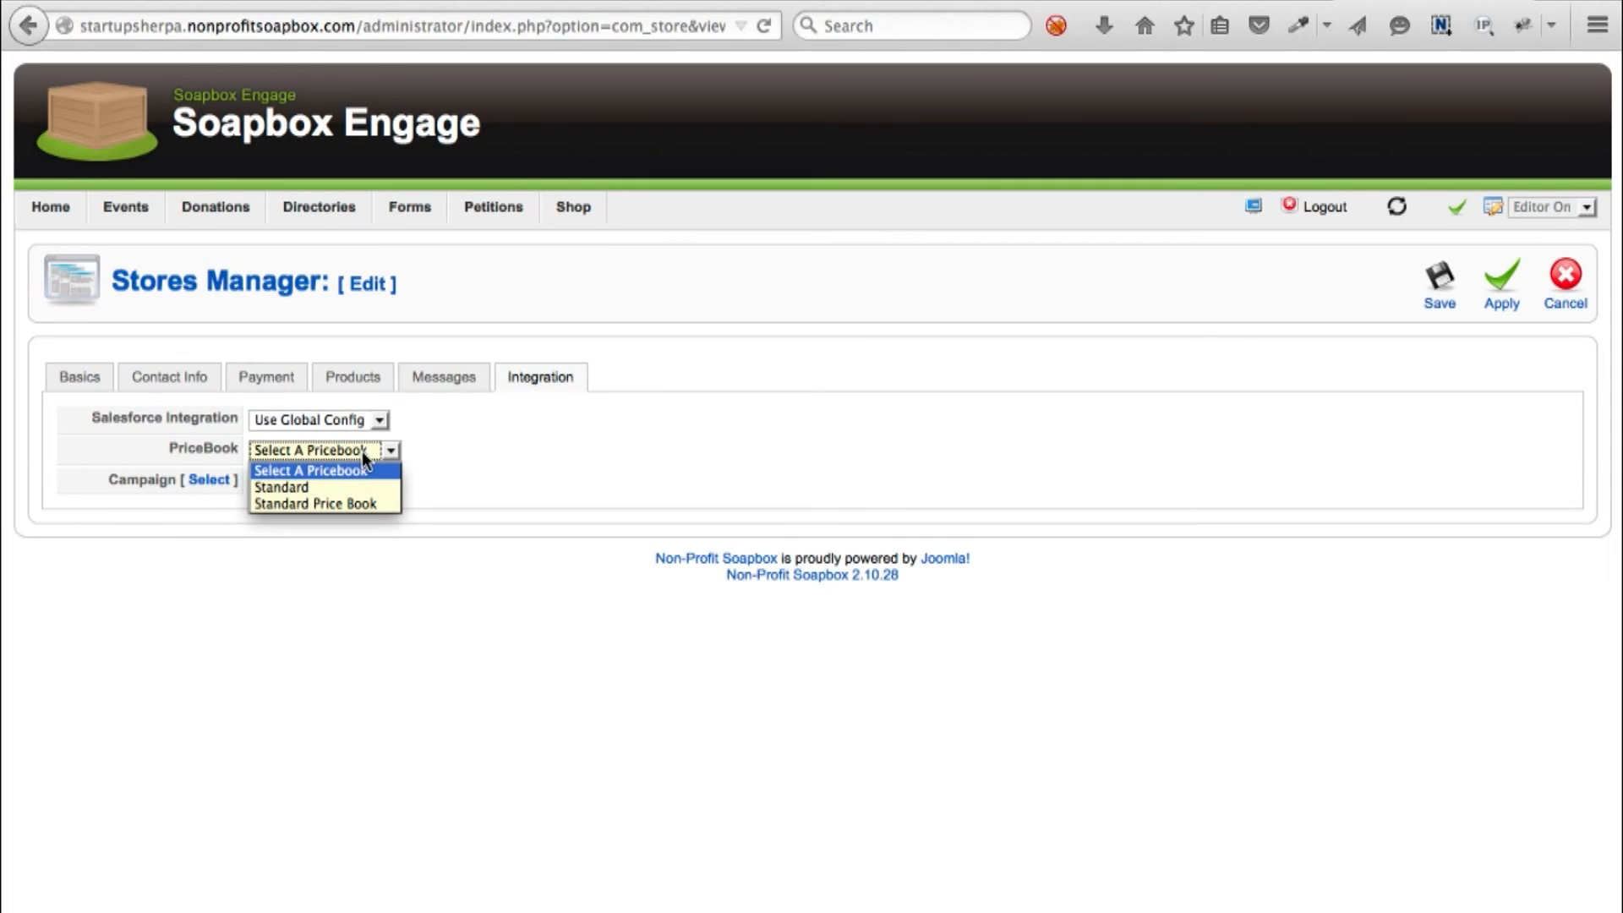
{"action": "left_click", "coordinate": [262, 602]}
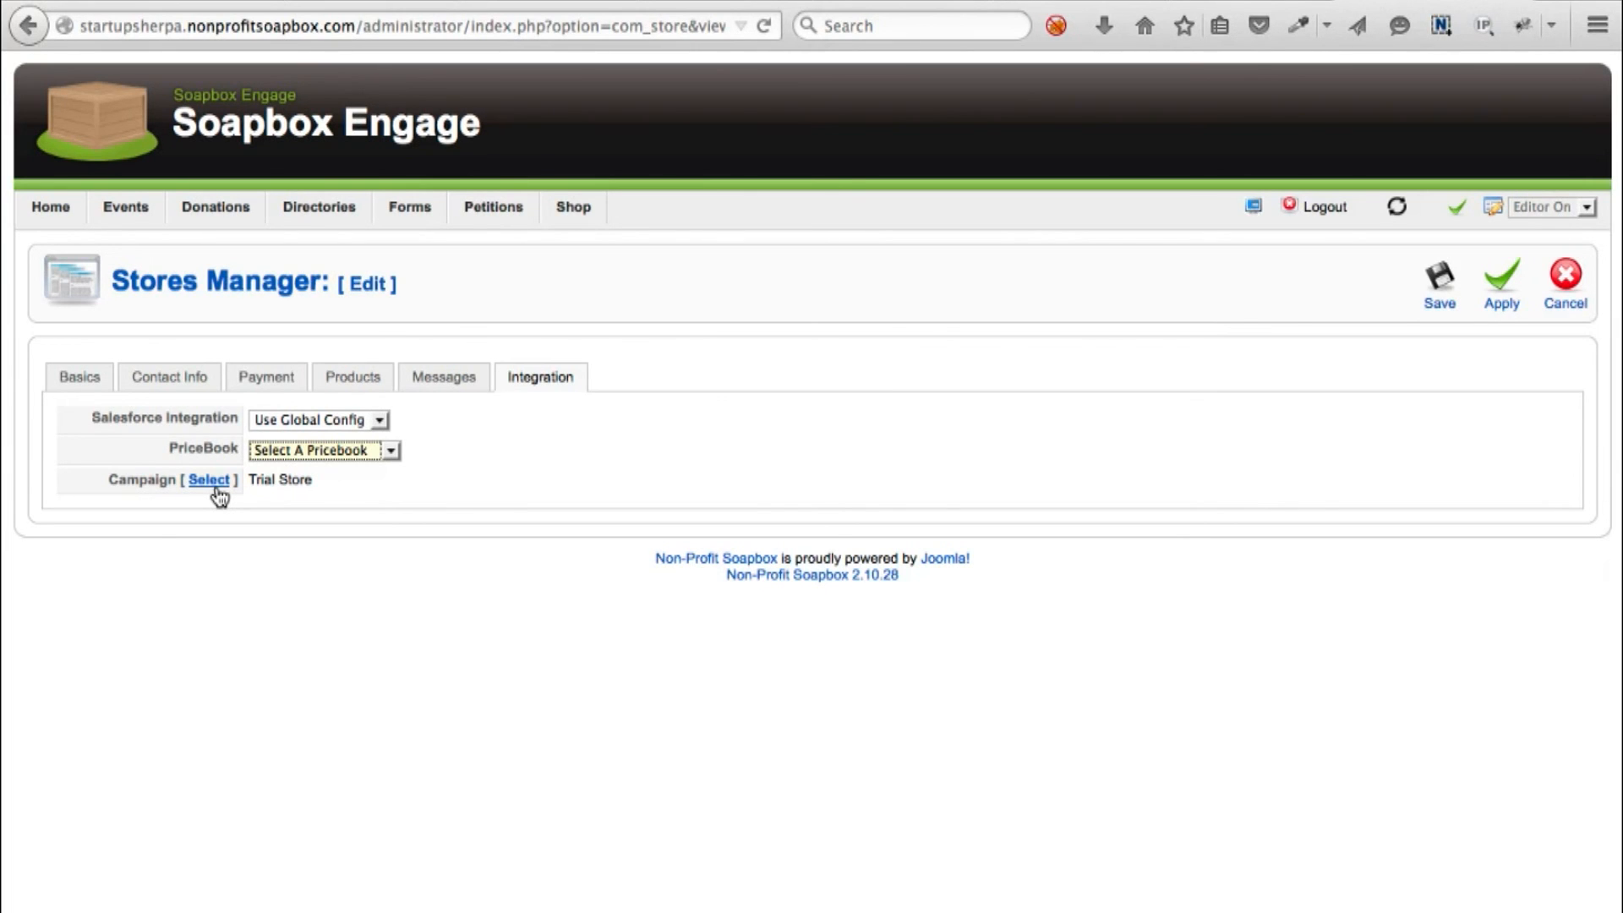
Step: Review the Salesforce campaigns that can be assigned to the store, including the Trial Store entry
{"action": "left_click", "coordinate": [211, 482]}
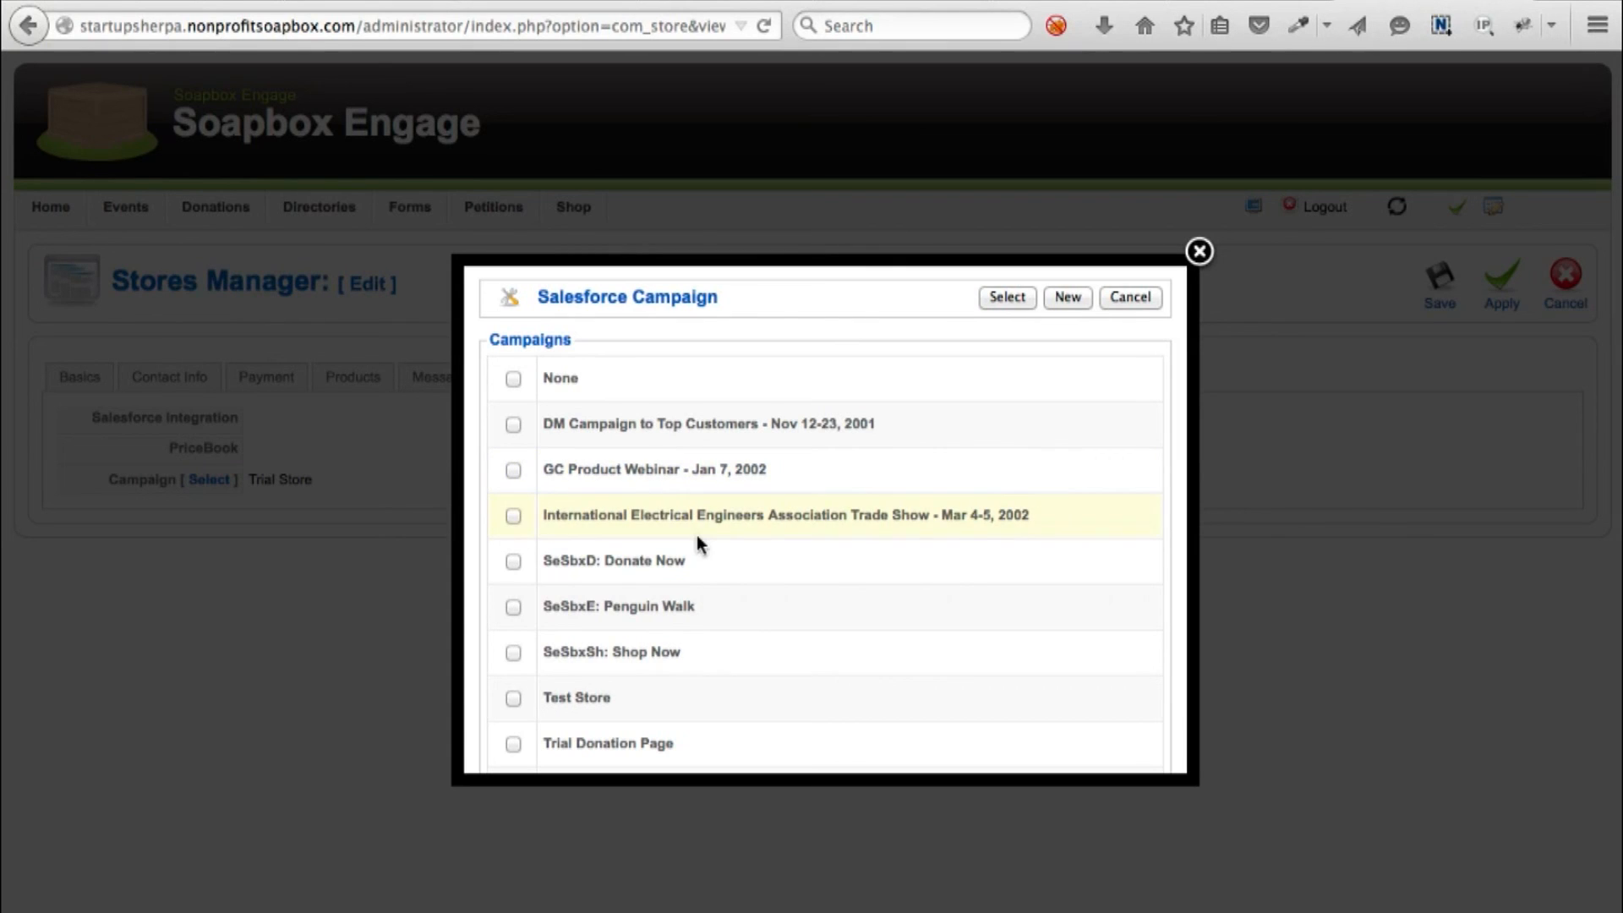
{"action": "scroll", "coordinate": [636, 627], "scroll_direction": "down", "scroll_amount": 3}
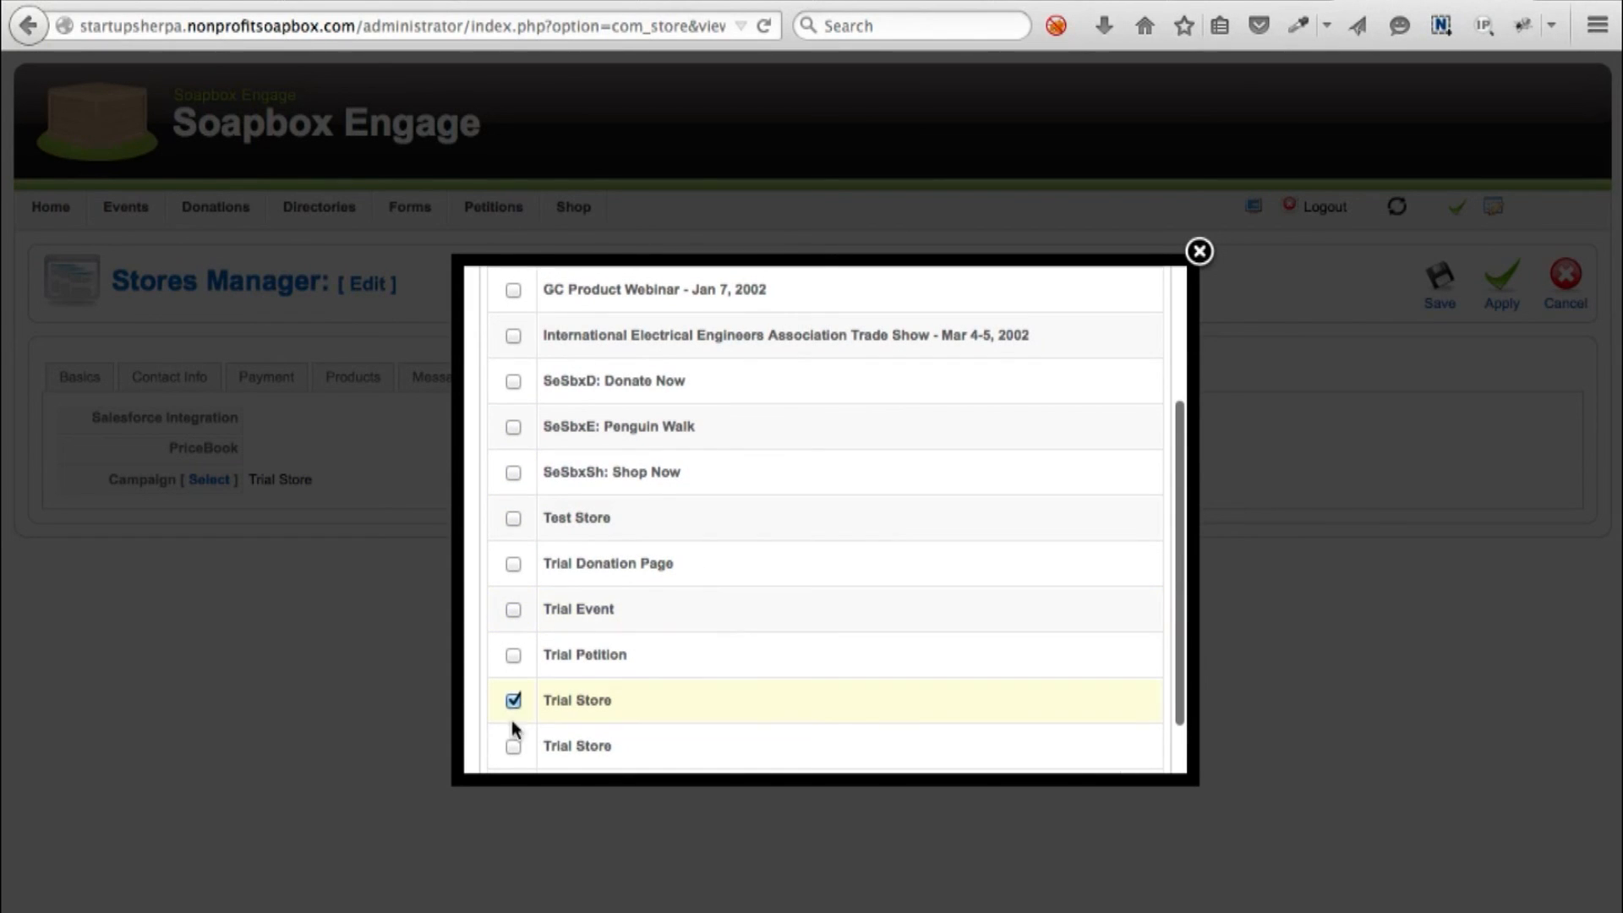
{"action": "scroll", "coordinate": [896, 654], "scroll_direction": "up", "scroll_amount": 3}
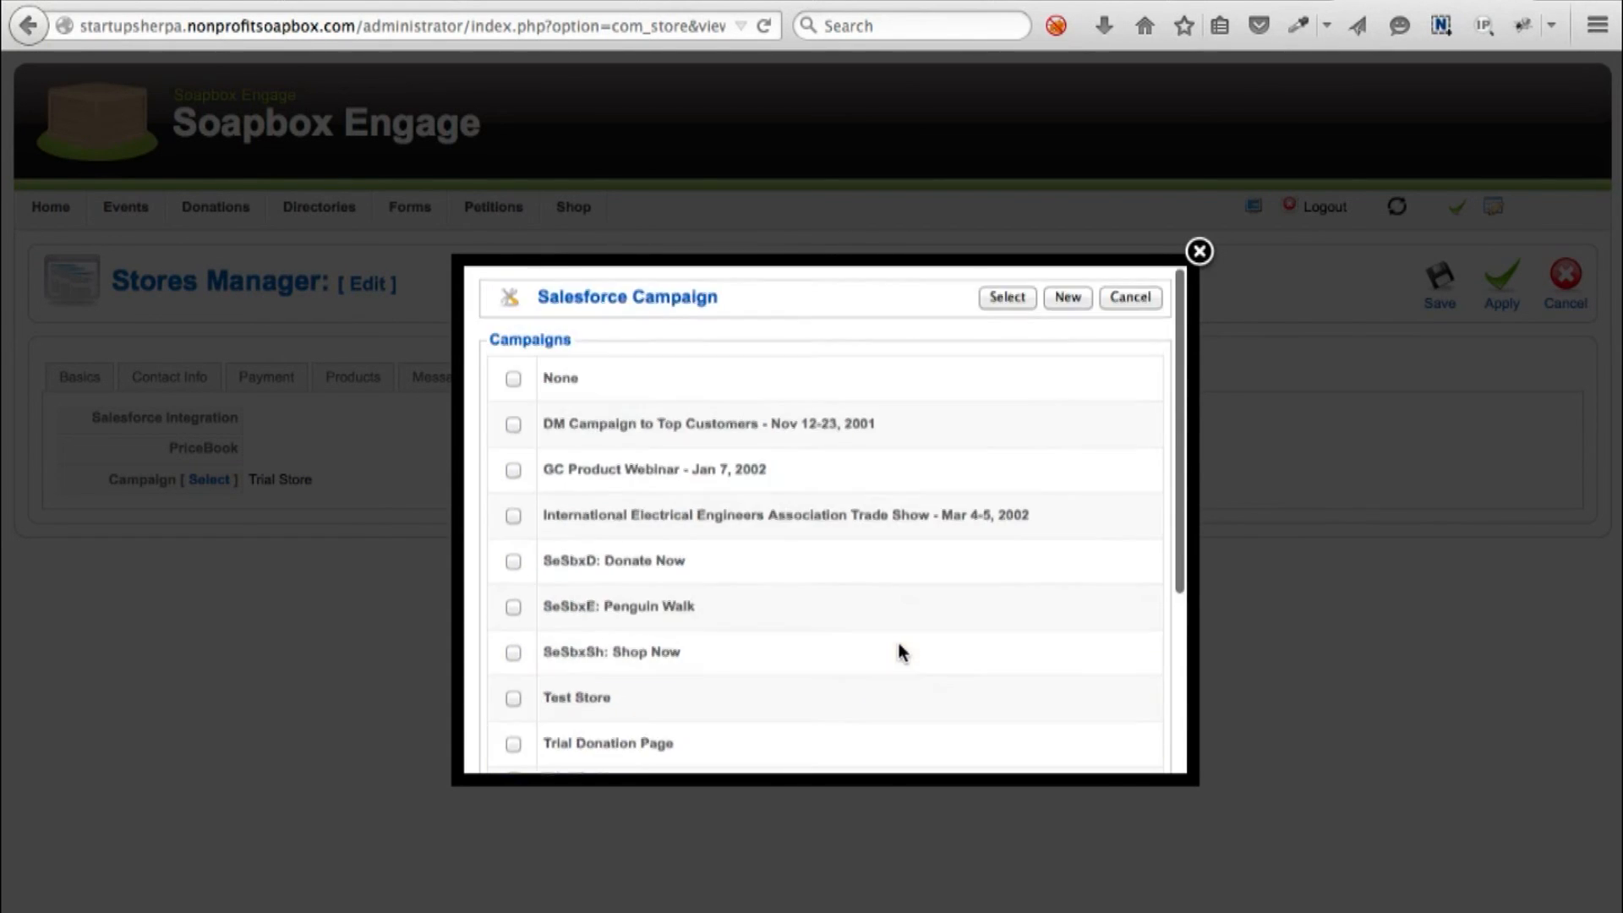
Step: Check the new Salesforce campaign form and its type options, then cancel both the campaign selection and the store edit
{"action": "left_click", "coordinate": [1081, 300]}
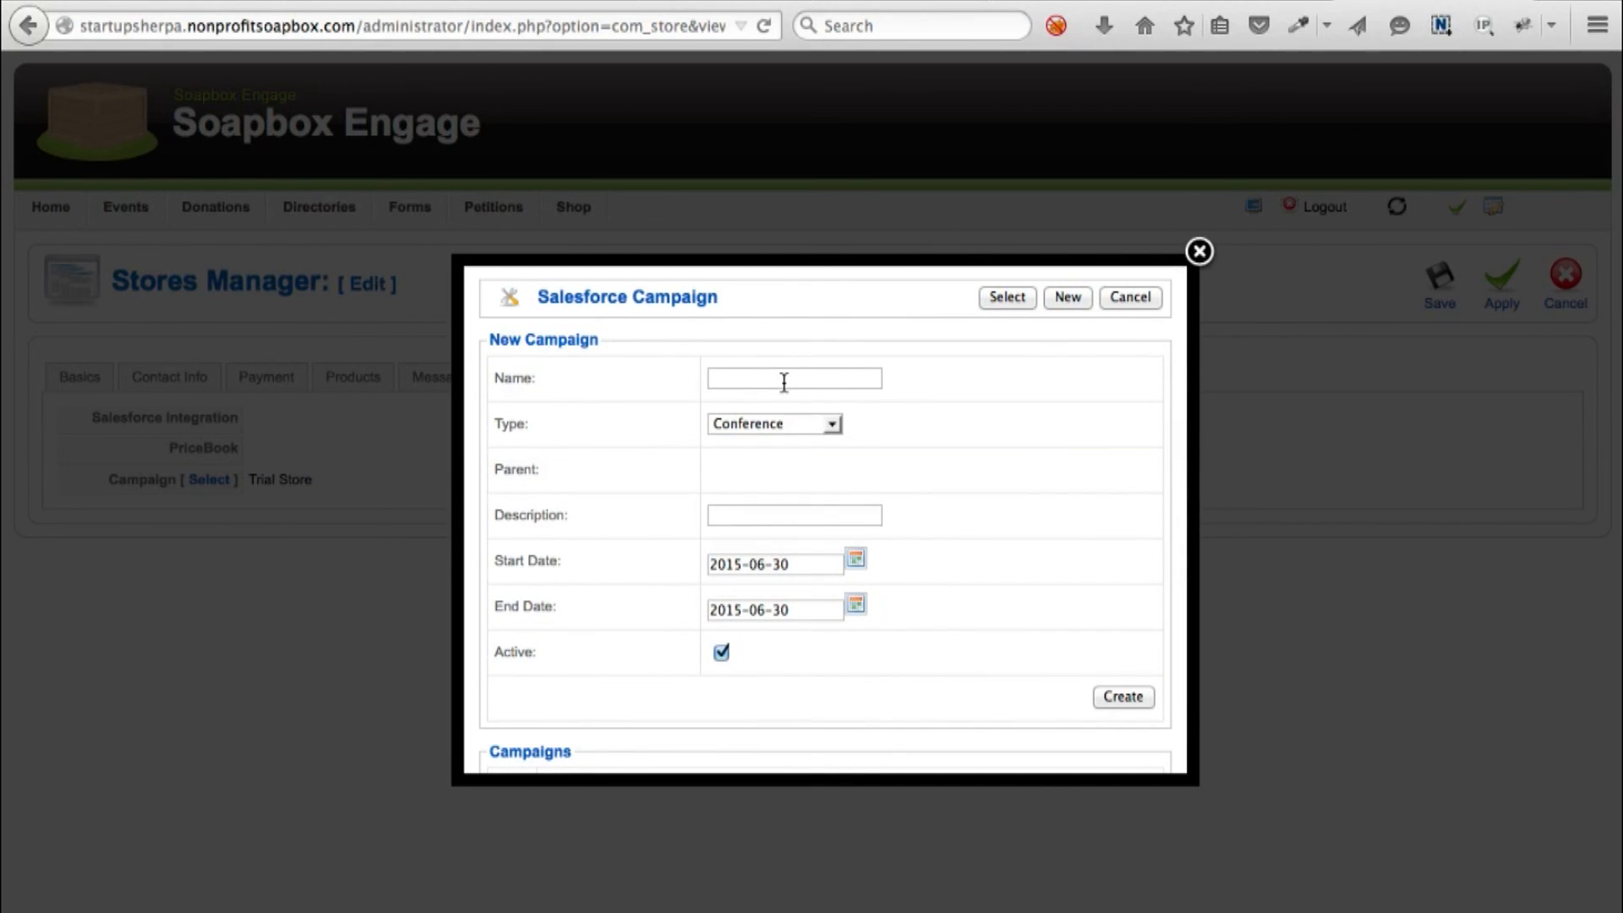
{"action": "left_click", "coordinate": [771, 425]}
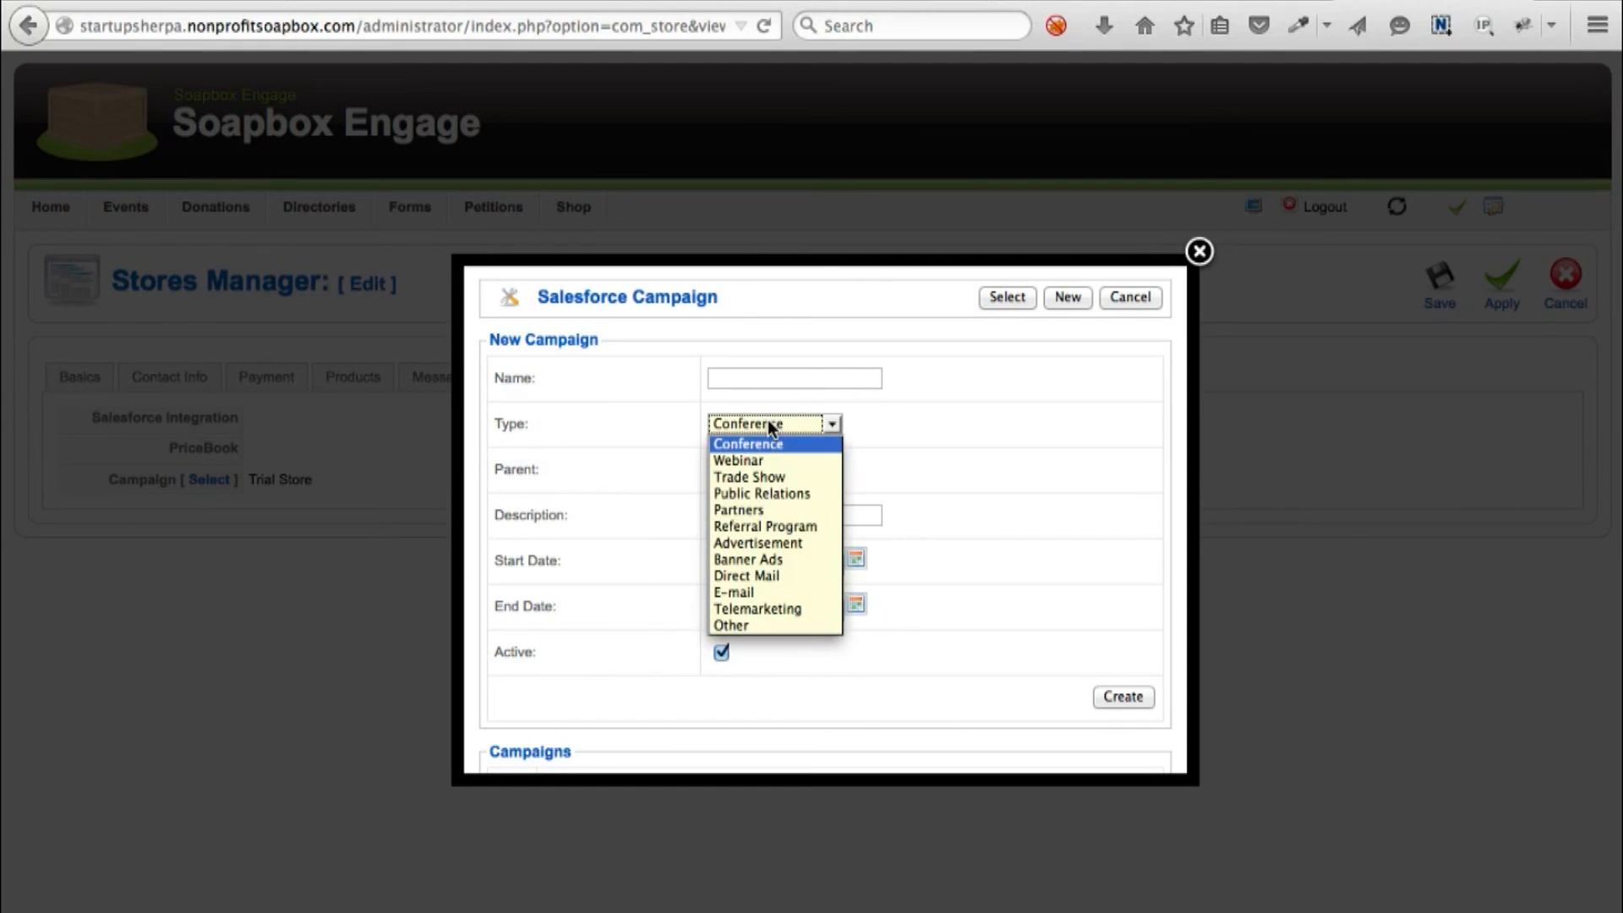
{"action": "left_click", "coordinate": [893, 416]}
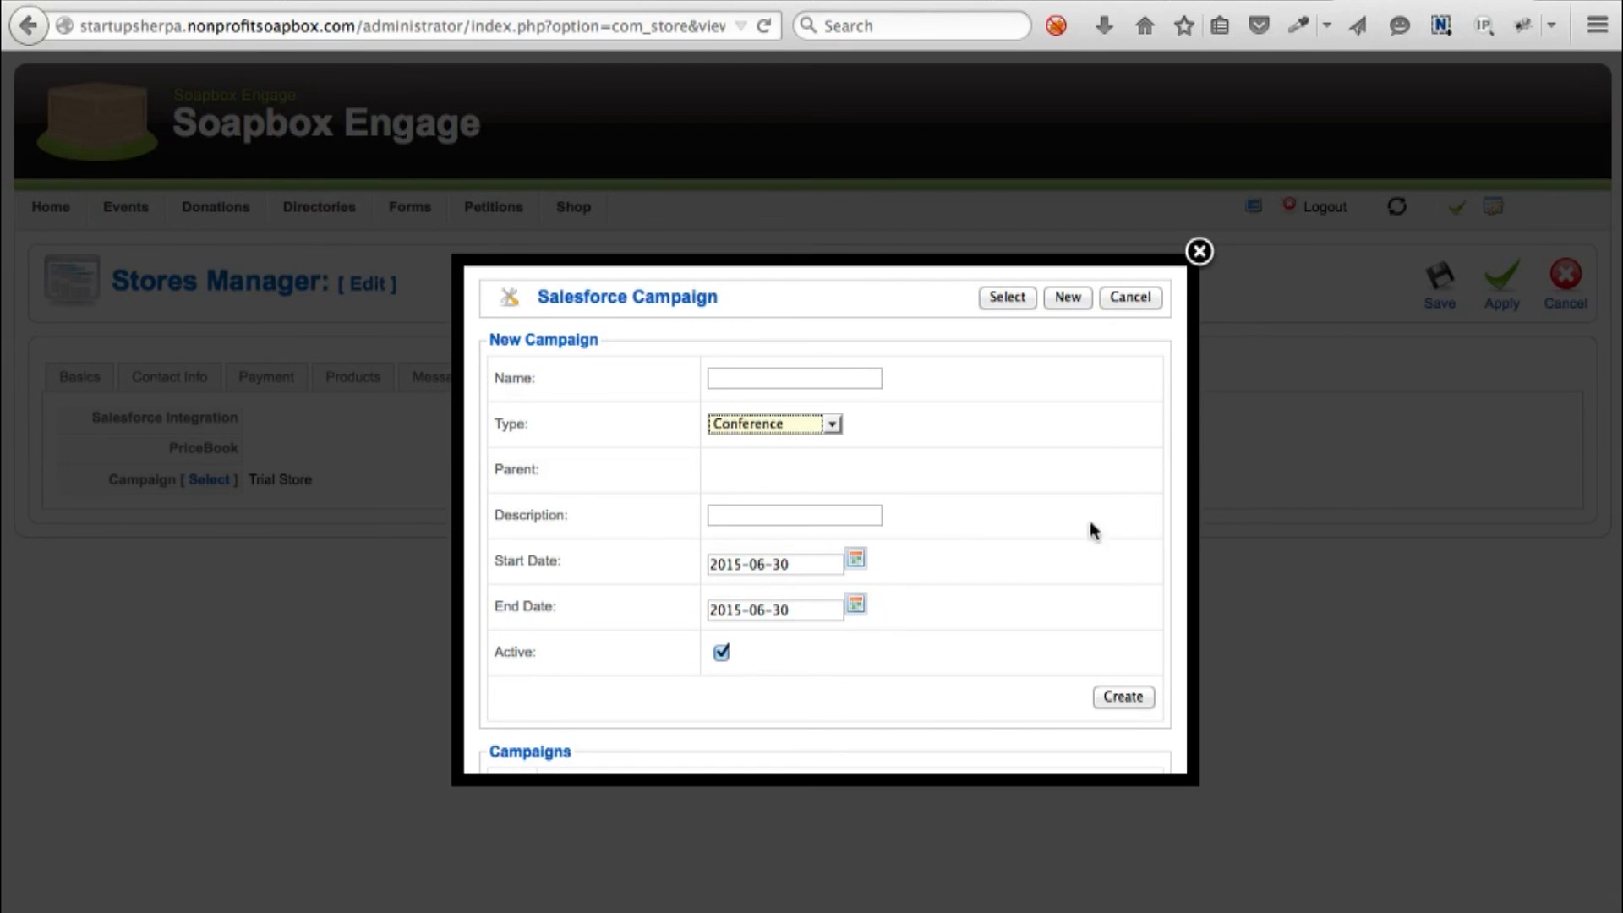
{"action": "left_click", "coordinate": [1131, 299]}
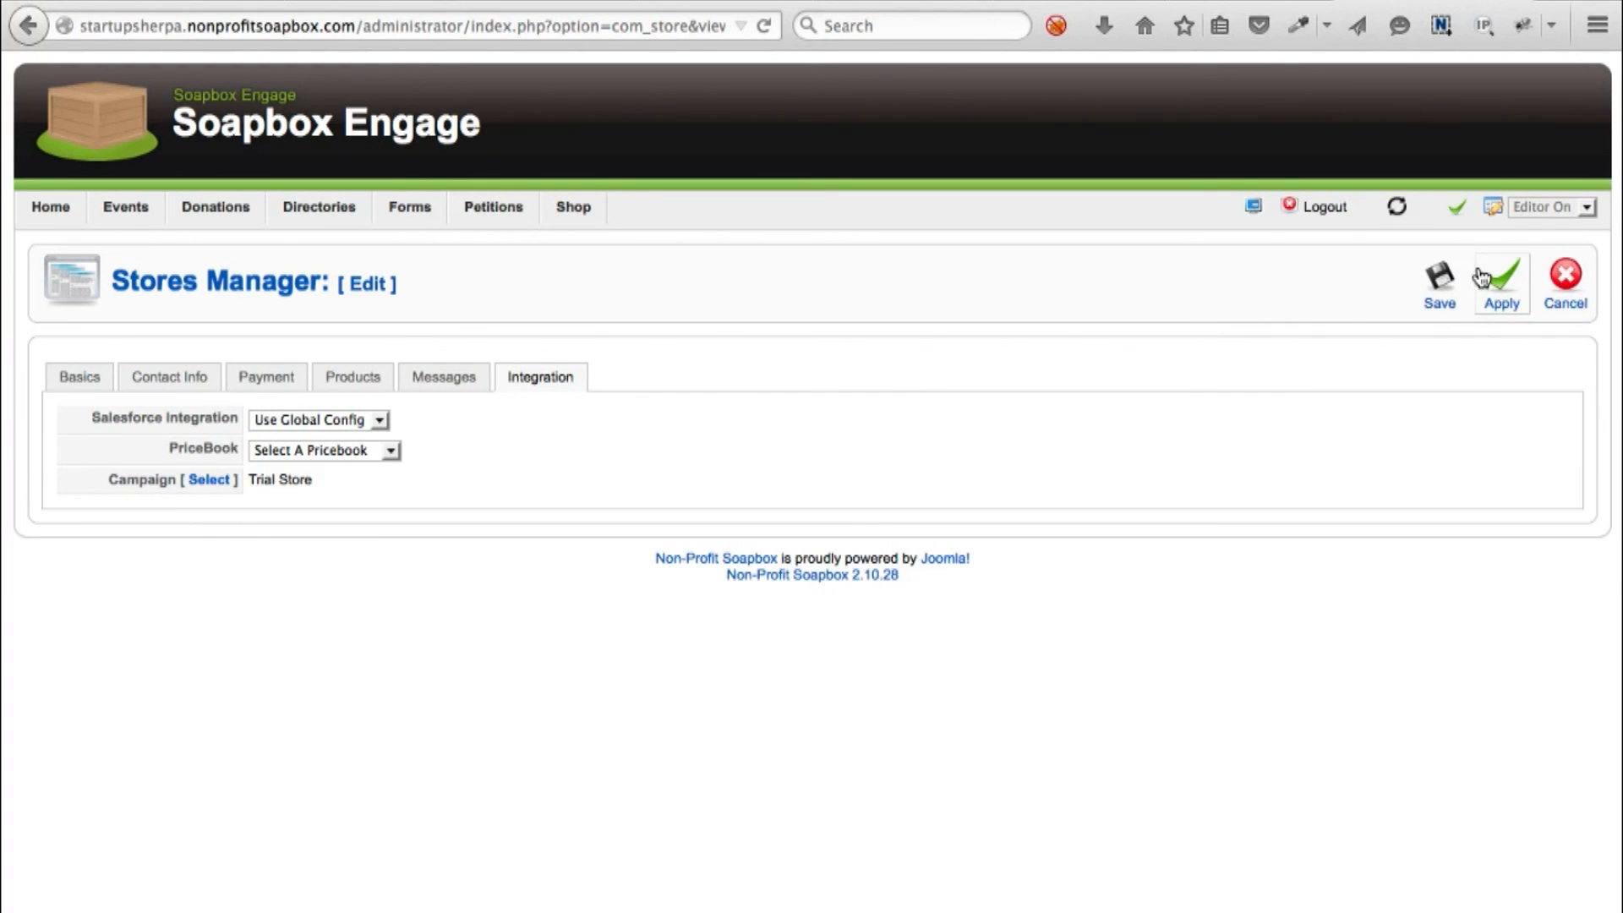
{"action": "left_click", "coordinate": [1564, 277]}
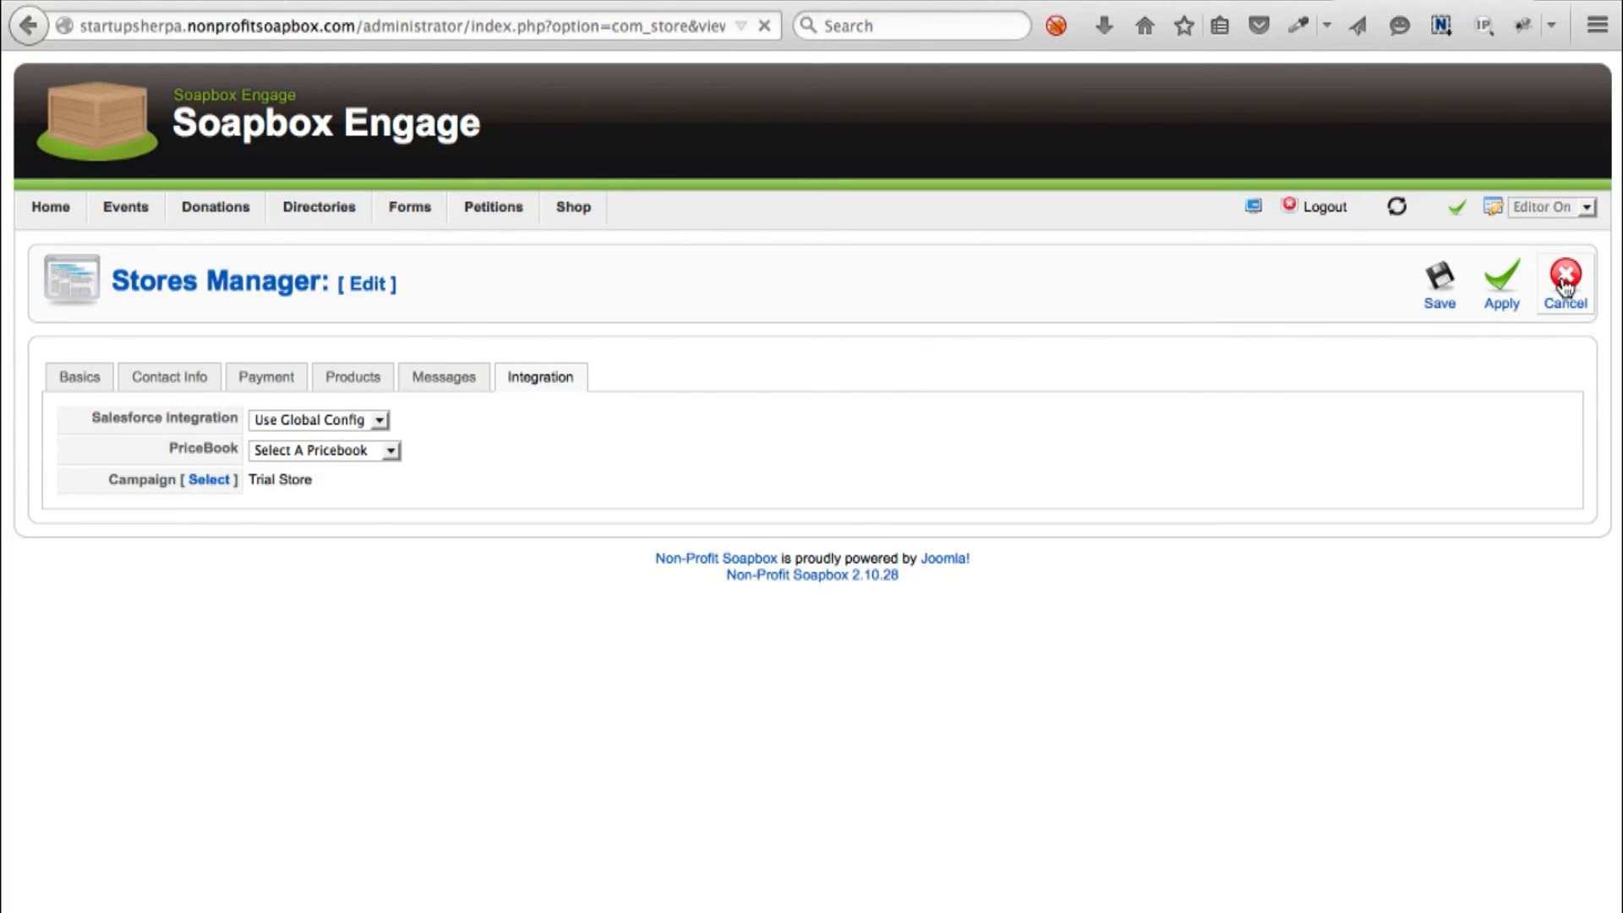